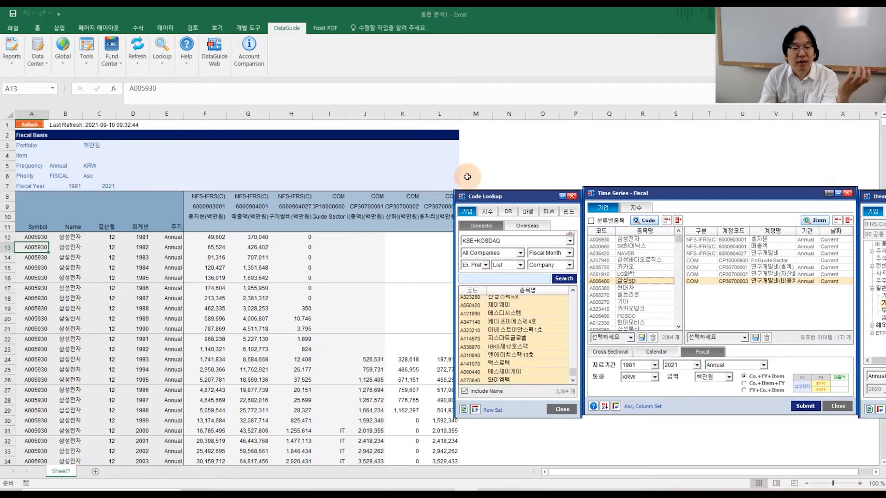
Examine the identifier columns Symbol, Name, 결산월, 회계년 and 주기 and the rows listed beneath them
left_click_drag(35, 227, 70, 247)
left_click(28, 236)
left_click(65, 237)
left_click(33, 238)
left_click(105, 233)
left_click(106, 229)
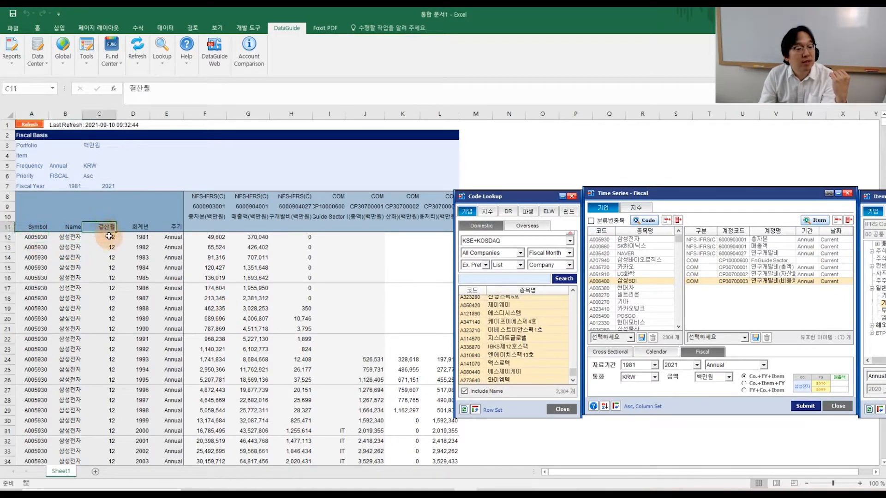
left_click(109, 240)
left_click(105, 229)
left_click_drag(118, 311, 99, 362)
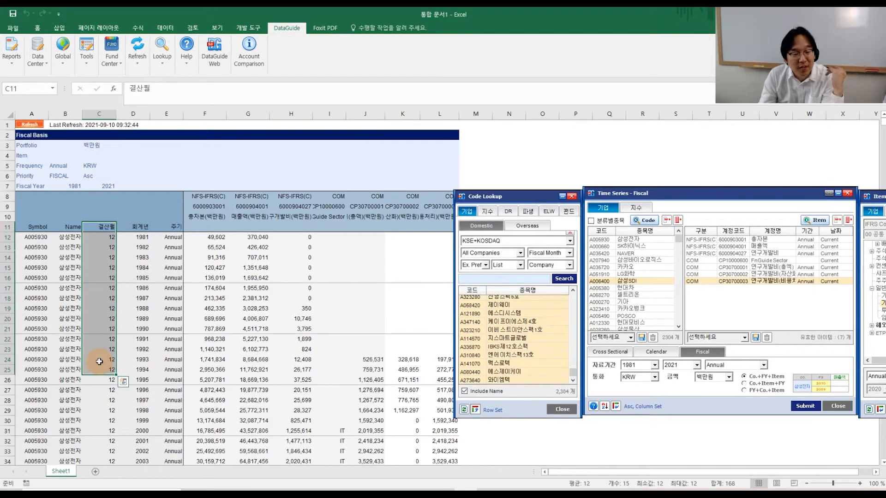
left_click_drag(144, 247, 144, 390)
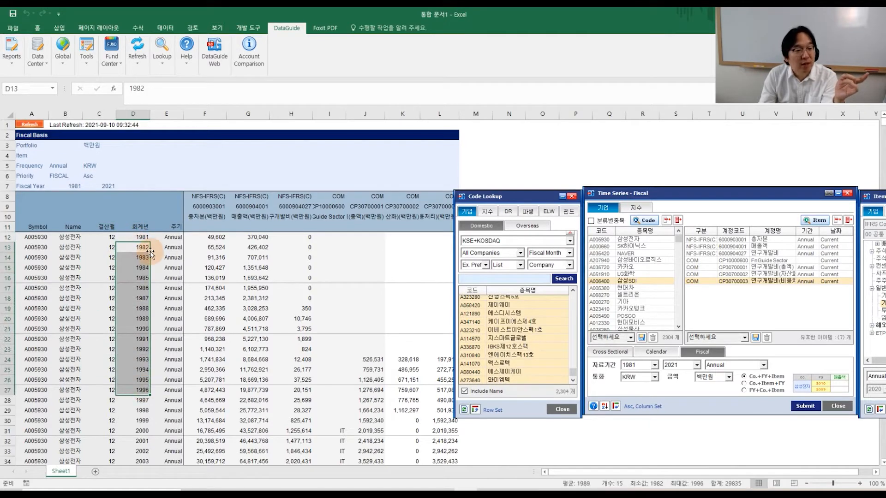
left_click(170, 242)
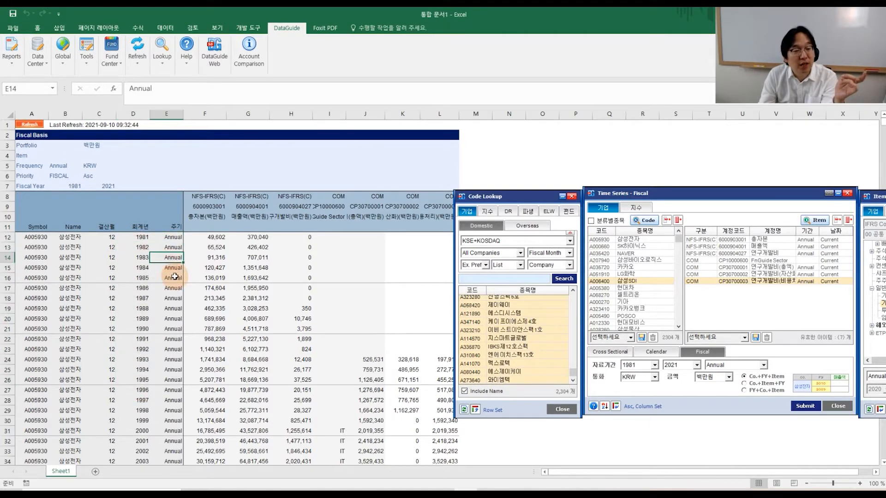
Examine the item headers in row 10, from 총자본 and 매출액 through FnGuide Sector to the 연구개발비 columns
left_click(206, 217)
left_click_drag(206, 216, 441, 217)
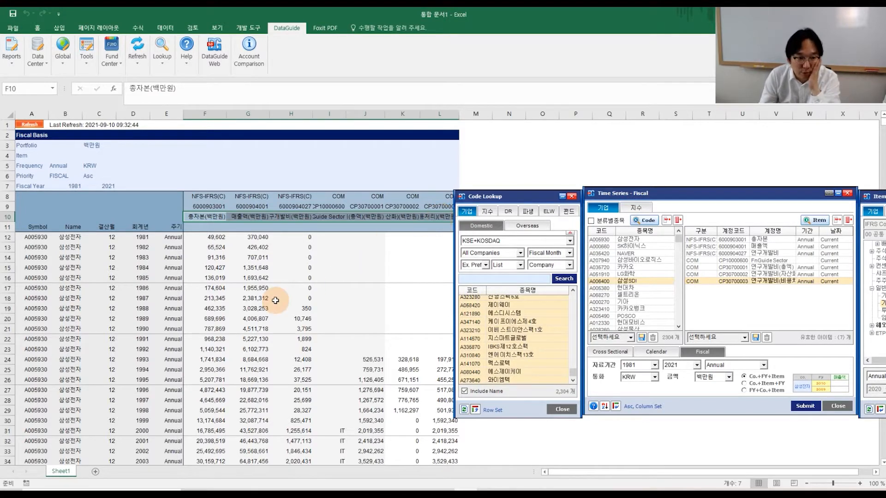
left_click(214, 225)
left_click(206, 217)
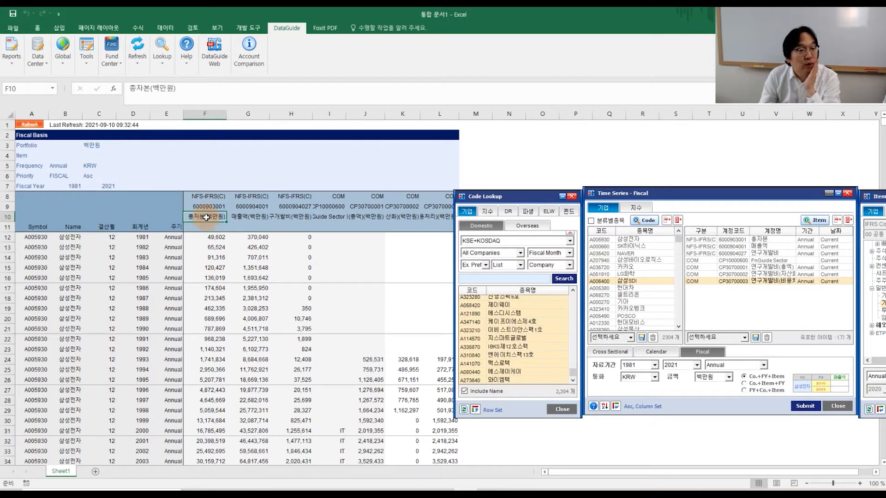
left_click(255, 221)
left_click(287, 218)
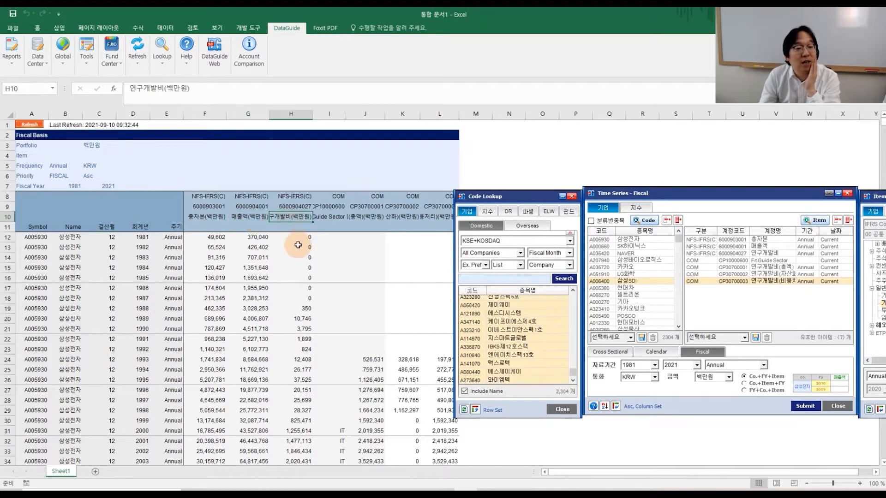
left_click(338, 219)
left_click_drag(331, 215, 429, 215)
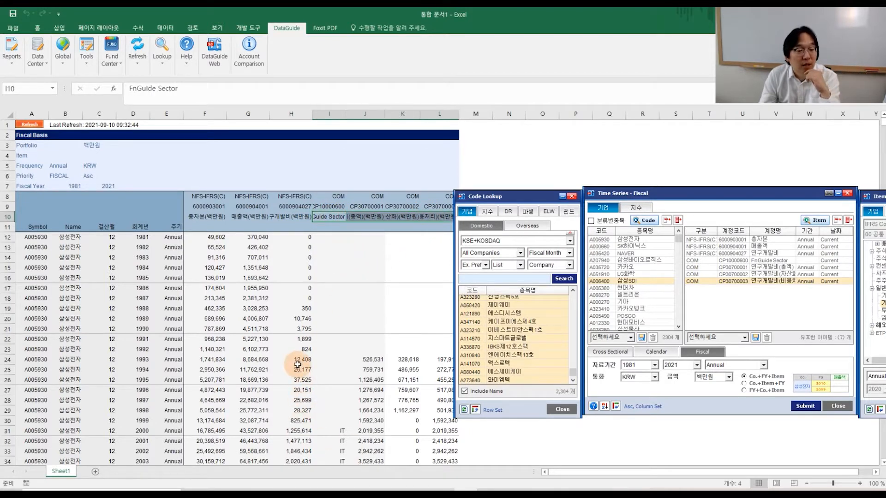
left_click(398, 217)
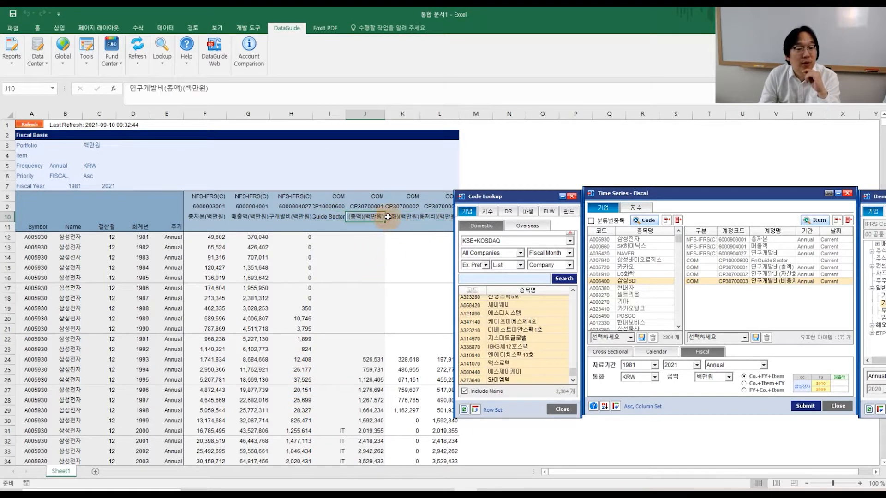
Move the DataGuide dialog windows clear of column L and compare the 연구개발비(총액) column with the 연구개발비 column
left_click_drag(679, 193, 754, 199)
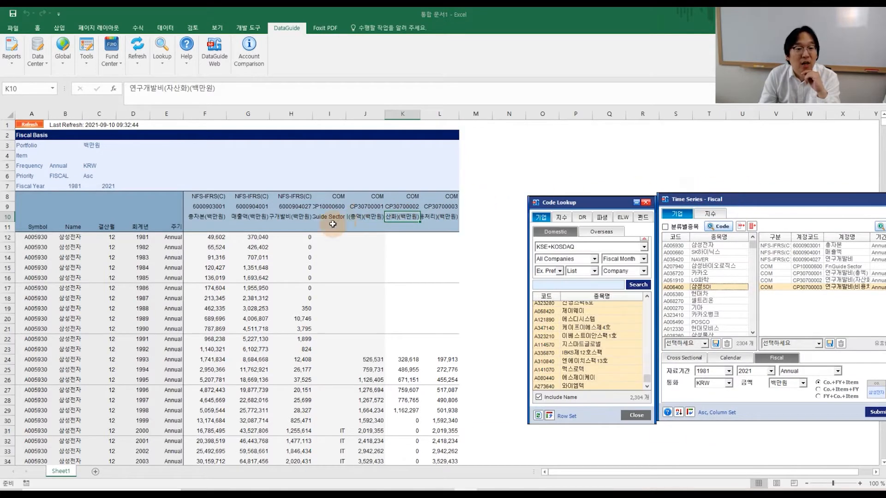
left_click(368, 218)
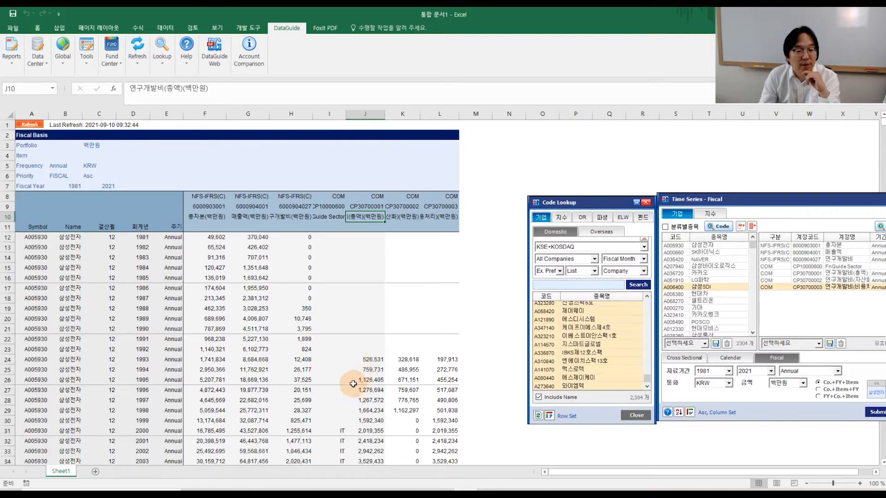
left_click(294, 398)
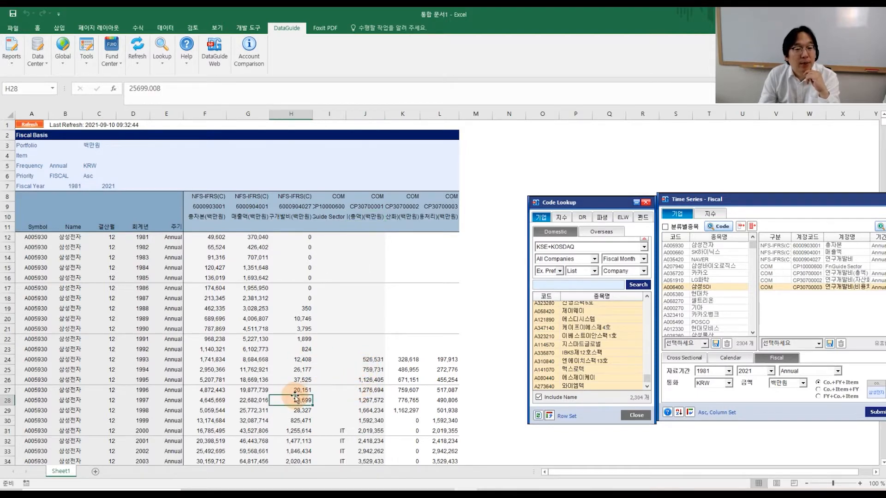
Examine the boundary between the 삼성전자 and SK하이닉스 records around rows 52 and 53
scroll(294, 397, "down", 4)
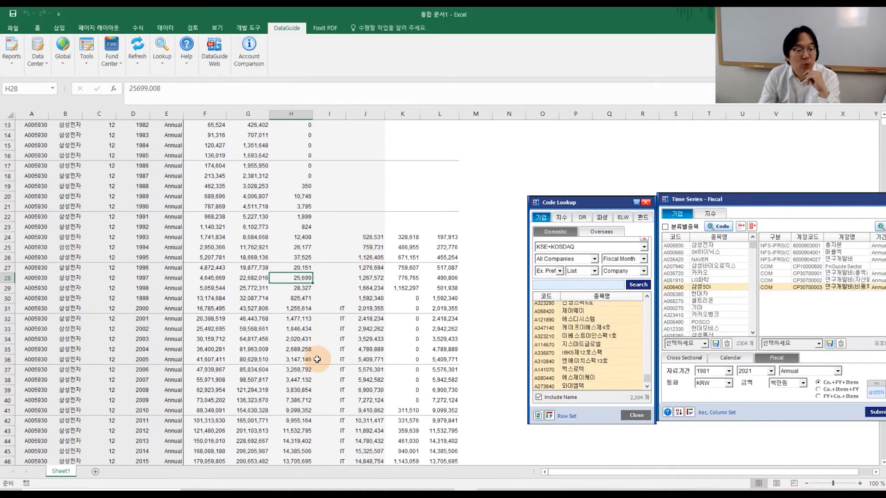
scroll(315, 363, "down", 4)
scroll(315, 363, "down", 10)
scroll(137, 332, "up", 4)
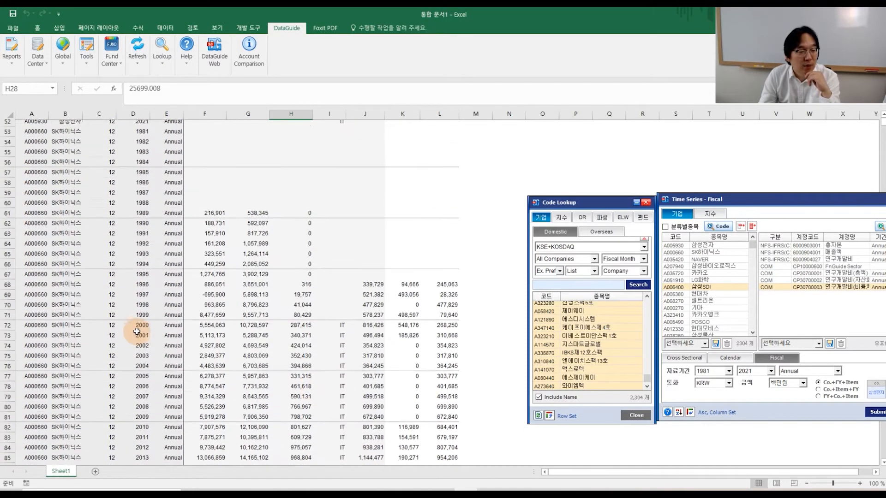
left_click_drag(24, 217, 246, 227)
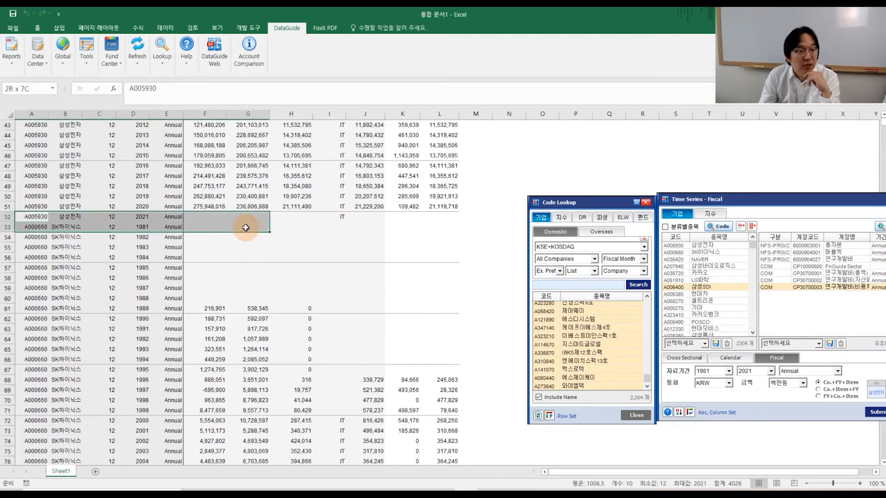
left_click(6, 216)
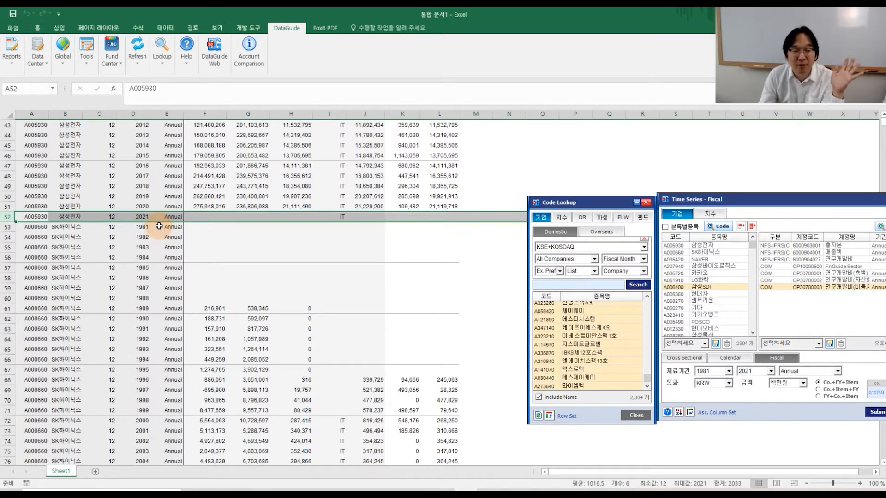
left_click(256, 298)
left_click(73, 218)
left_click(71, 226)
left_click(71, 267)
Examine how the yearly records of NAVER, 삼성바이오로직스 and 카카오 are stacked below SK하이닉스, including the years without data
scroll(185, 335, "down", 11)
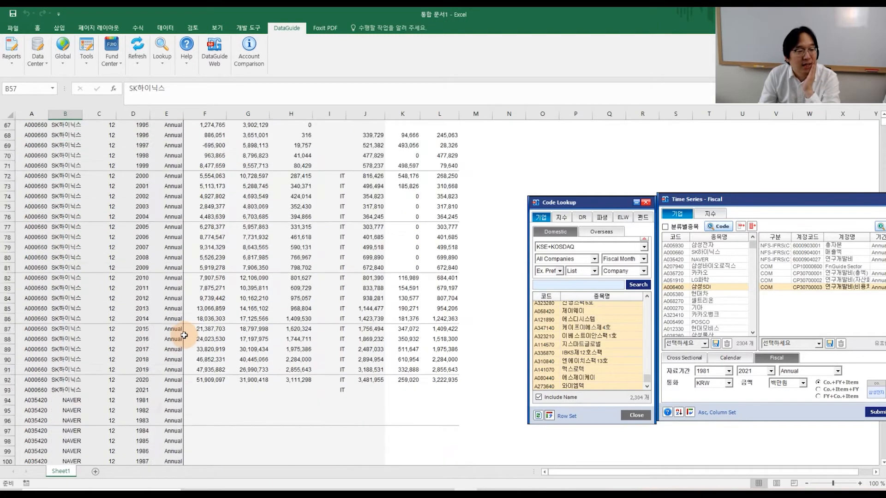
left_click(67, 309)
left_click_drag(68, 308, 175, 438)
scroll(176, 426, "down", 6)
scroll(175, 425, "down", 8)
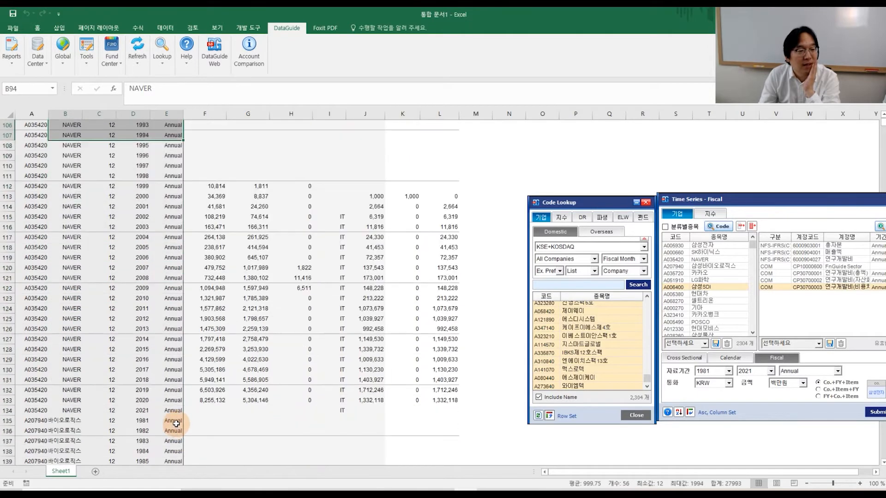
left_click(105, 278)
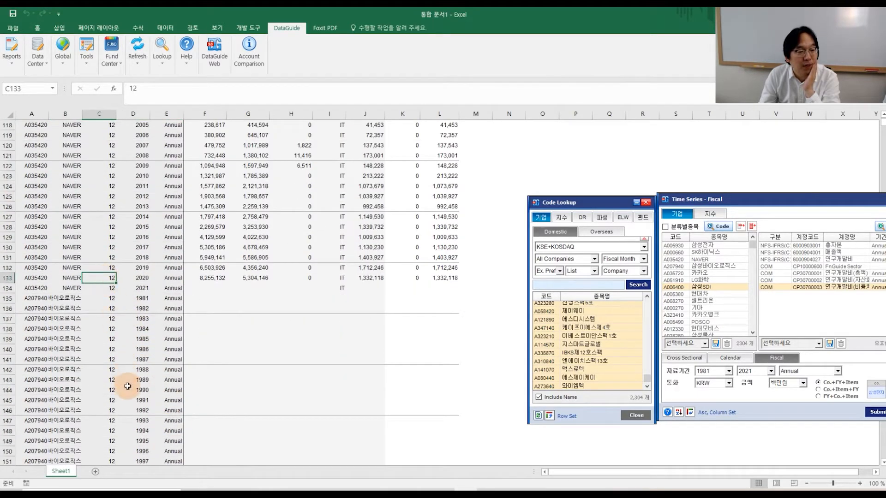
left_click(65, 308)
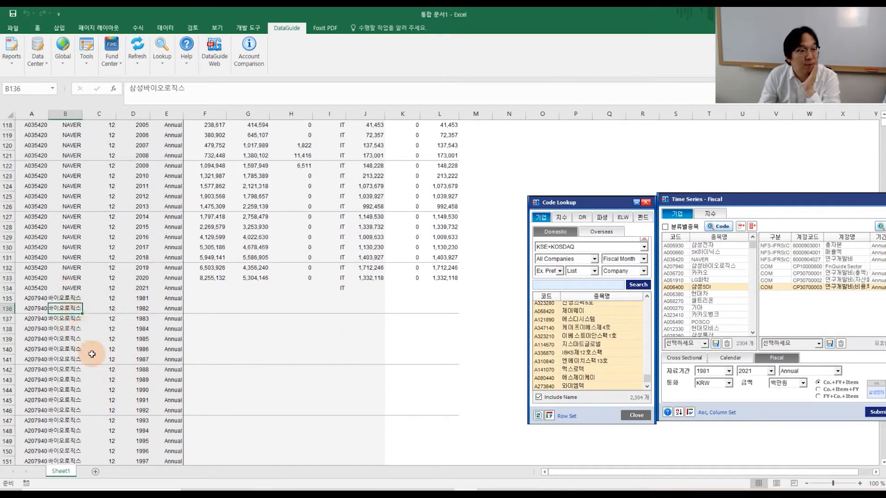
left_click(170, 380)
scroll(171, 383, "down", 20)
scroll(171, 384, "up", 6)
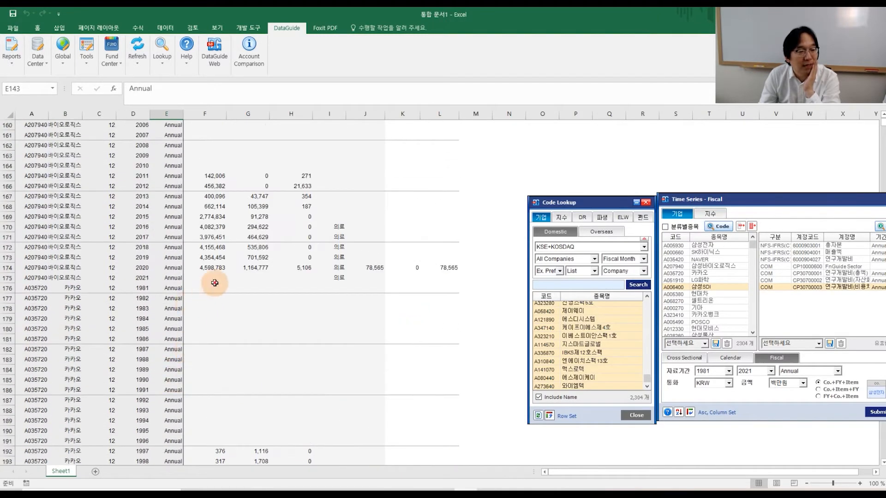
left_click_drag(214, 283, 234, 425)
left_click_drag(198, 293, 286, 438)
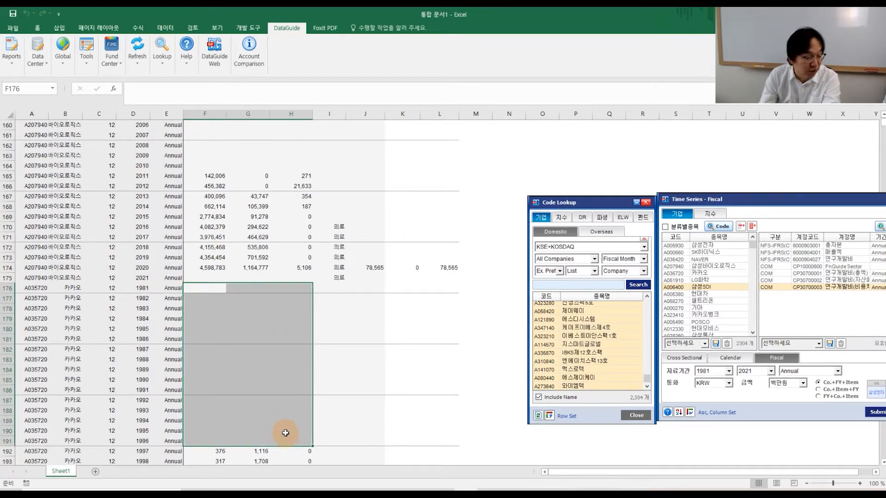
scroll(249, 400, "down", 7)
scroll(249, 399, "up", 9)
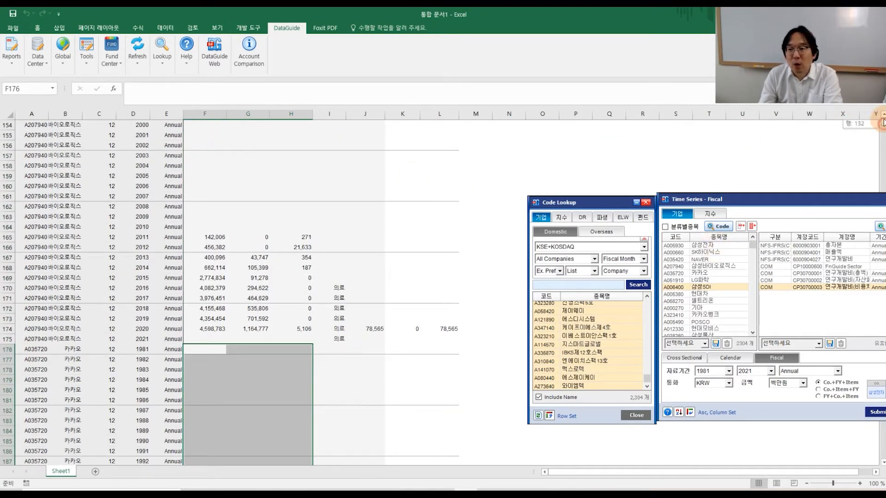
Label the 총자본 column with the short variable name AT in cell F11
scroll(871, 123, "up", 20)
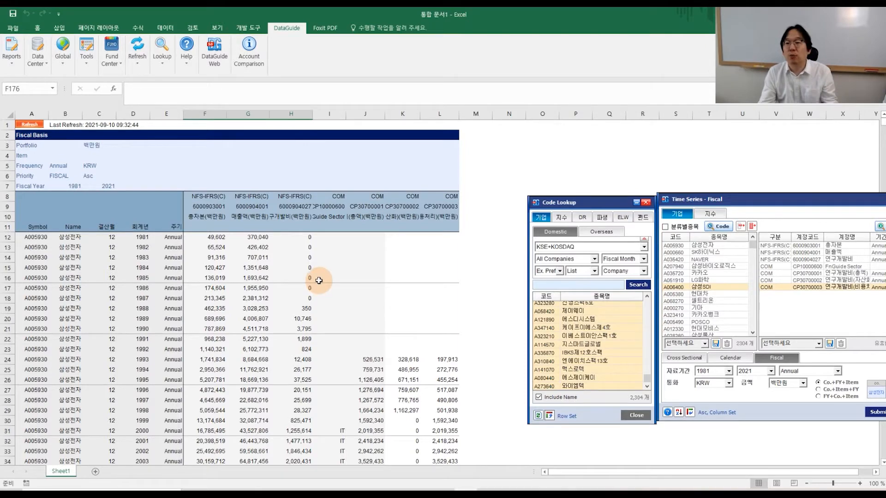
left_click(7, 124)
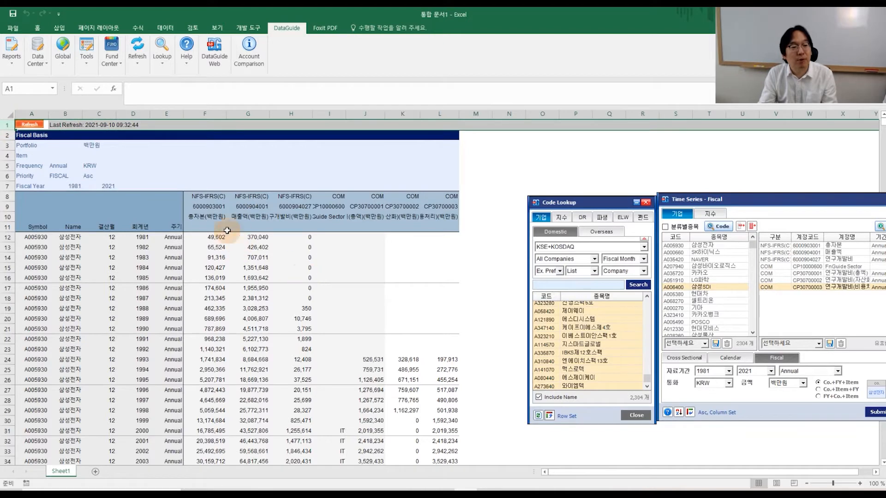
left_click(209, 226)
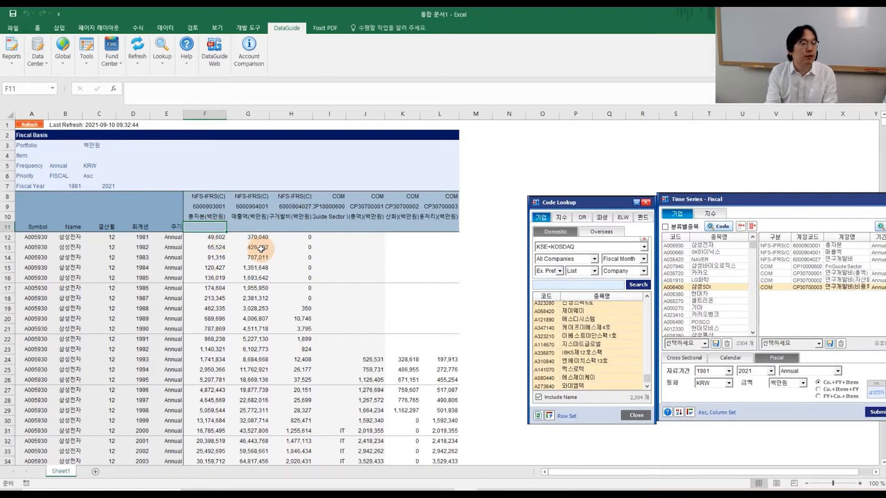
key("Up")
key("Down")
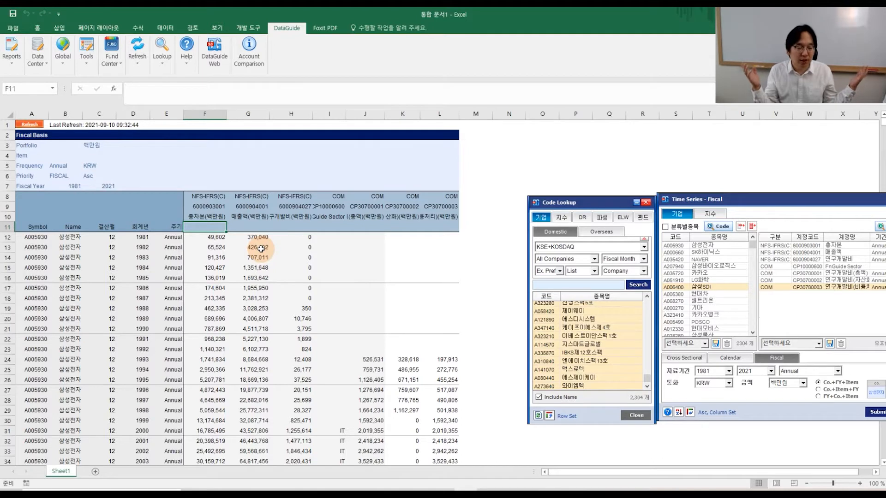
type("ㅁㅅ")
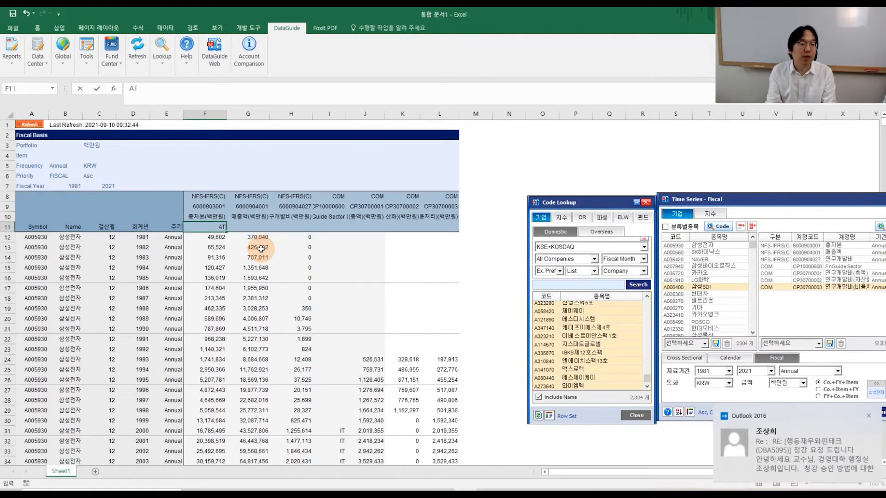
key("Return")
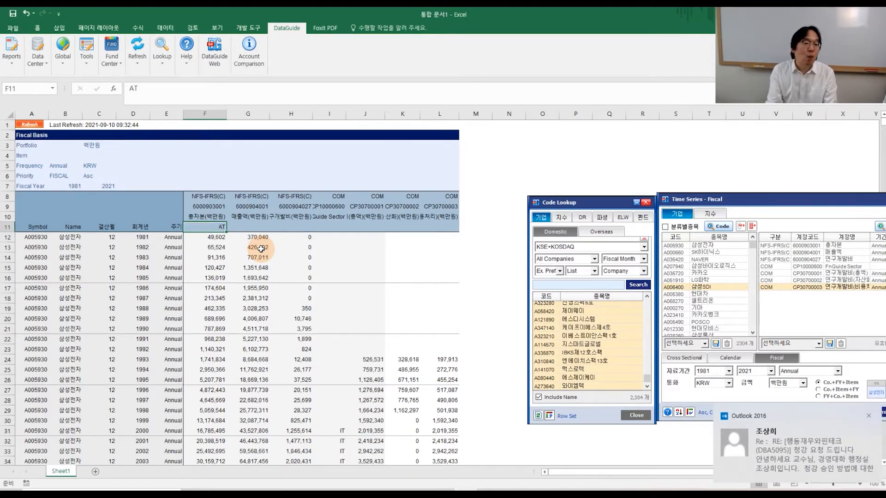
Enter the variable names REVT in G11 for 매출액 and XRD in H11 for 연구개발비, and check the header above I11
key("Right")
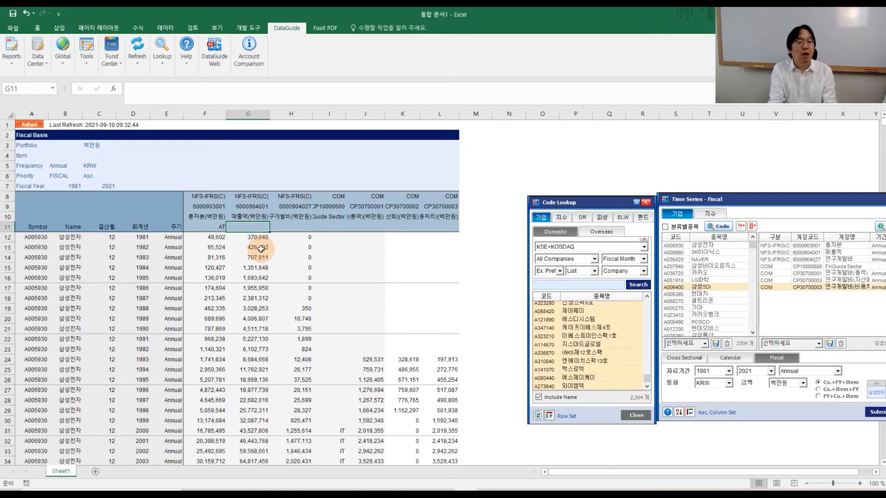
type("REVT")
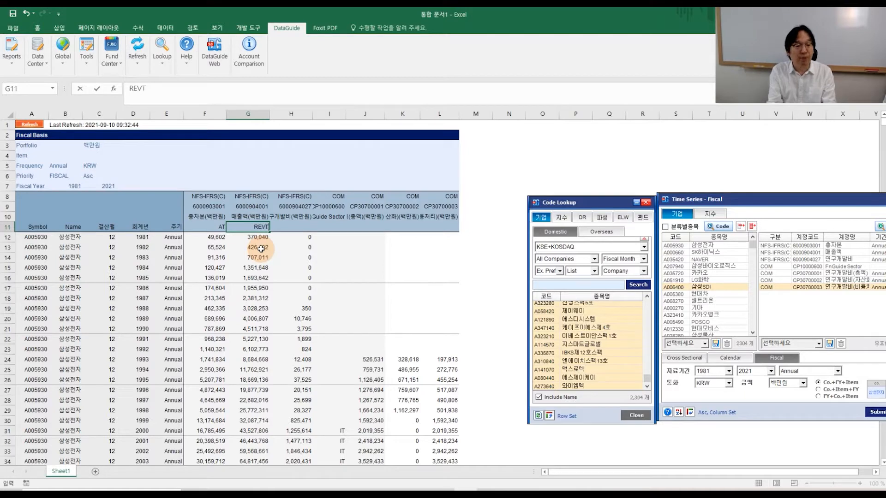
key("Tab")
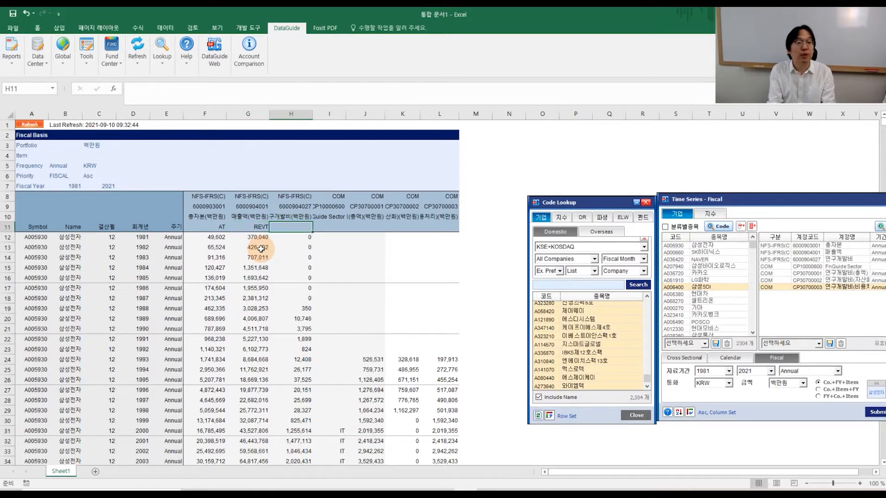
type("XRD")
key("Tab")
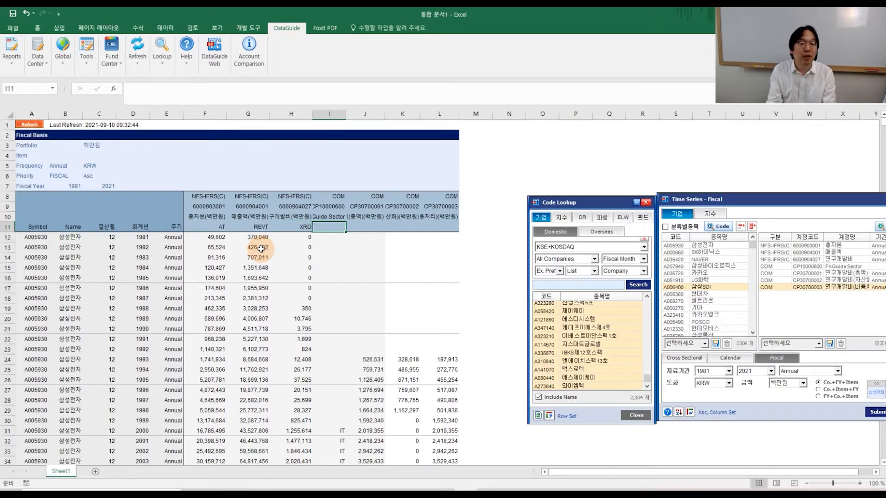
key("Up")
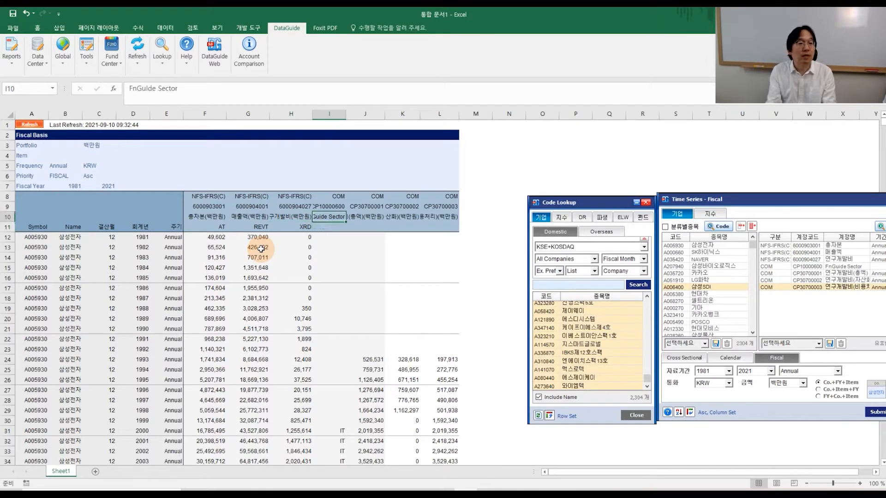
key("Down")
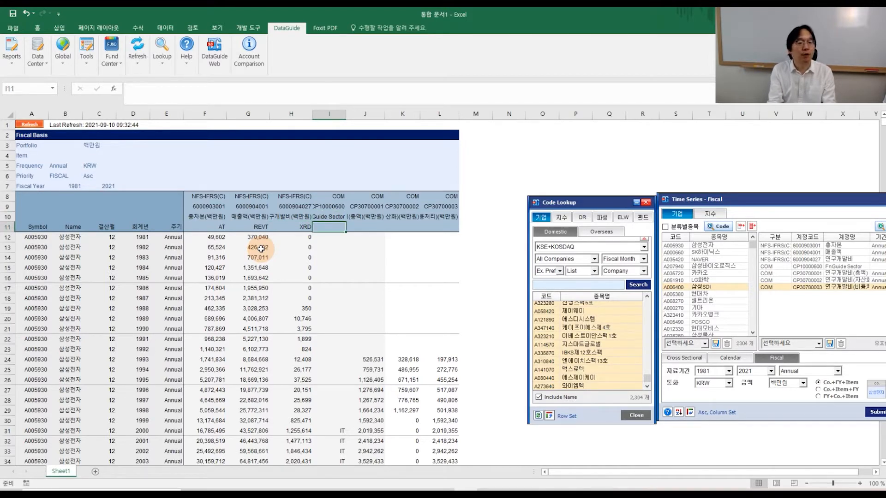
Label the FnGuide Sector column with the short variable name FNINDCODE in cell I11
type("FN")
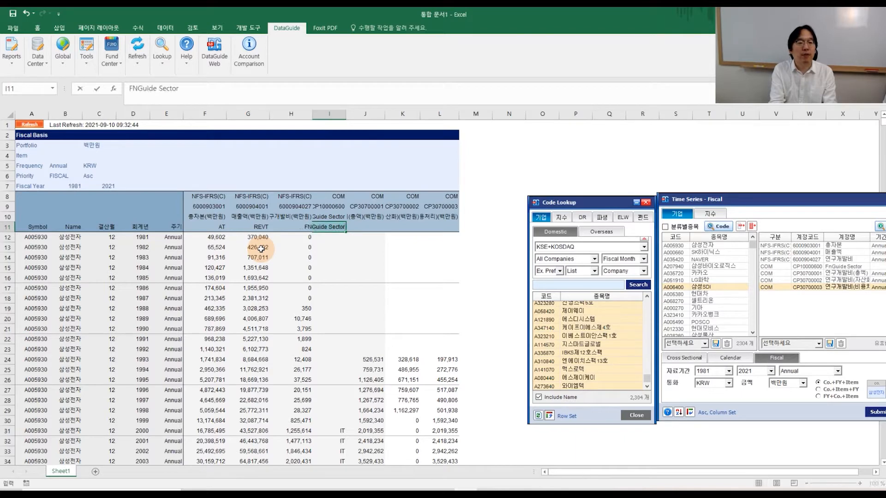
type("IND")
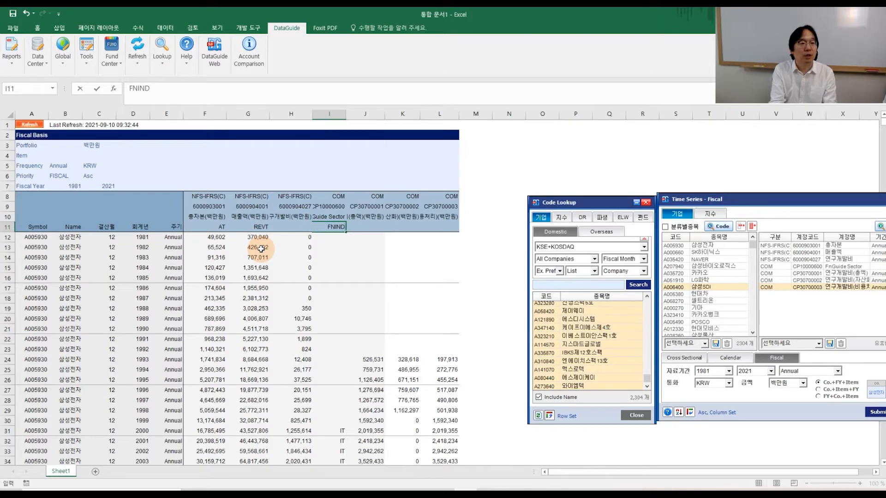
type("CODE")
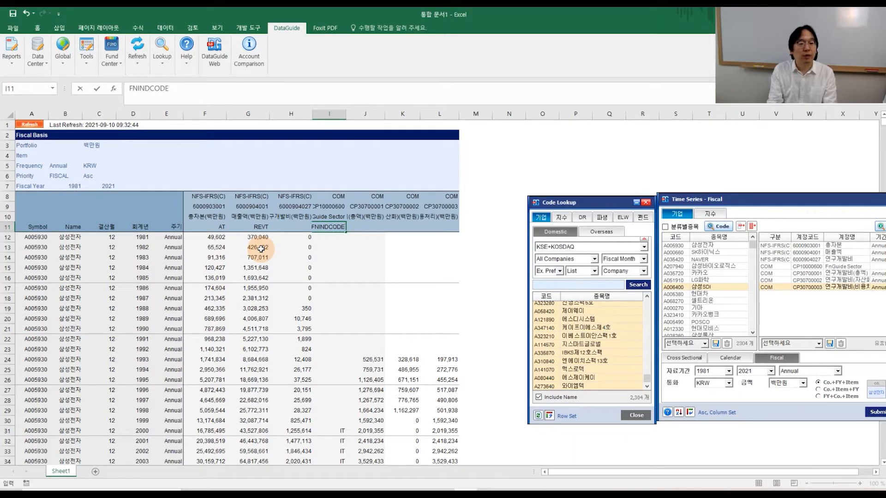
key("Tab")
Check the header above J11 and label the 연구개발비(총액) column TOTALRD in that cell
key("Up")
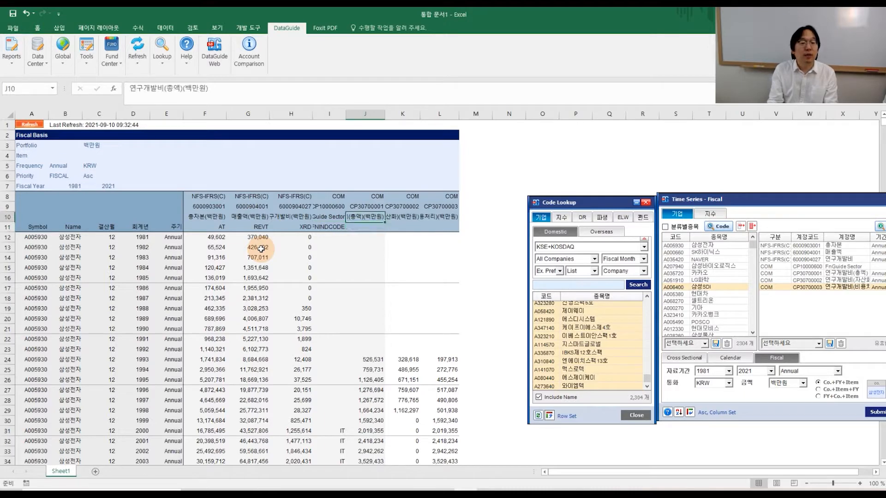
key("Down")
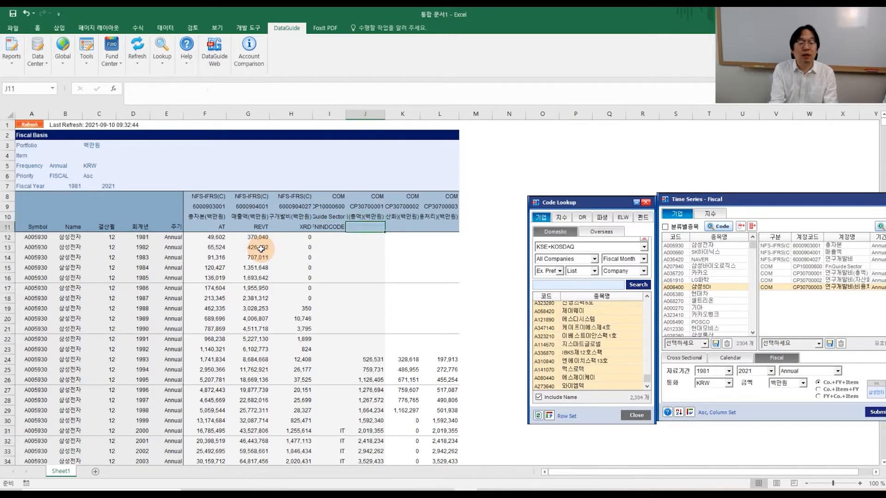
type("R")
type("OTALRD")
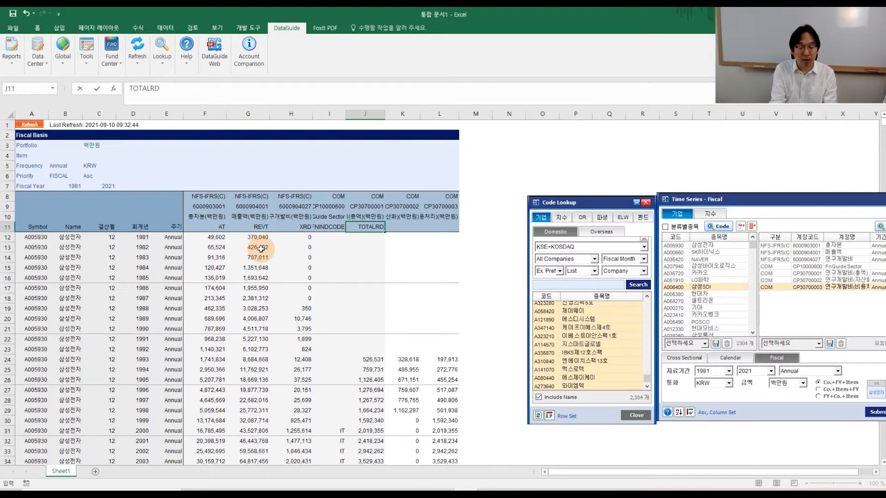
key("Tab")
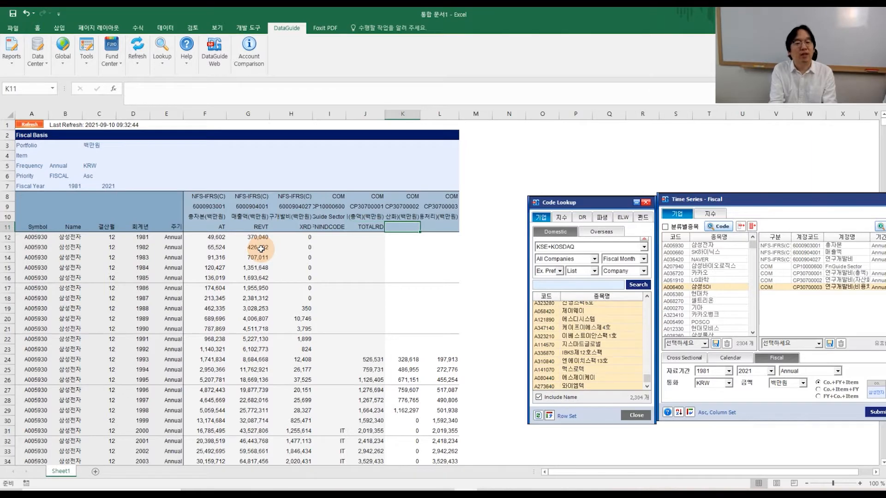
Change the variable name of the 연구개발비(총액) column in J11 to RDTOTAL
key("Left")
type("RDTOTAL")
key("Tab")
Enter the variable names RDCAP in K11 for capitalized R&D and RDEXP in L11 for expensed R&D
type("RD")
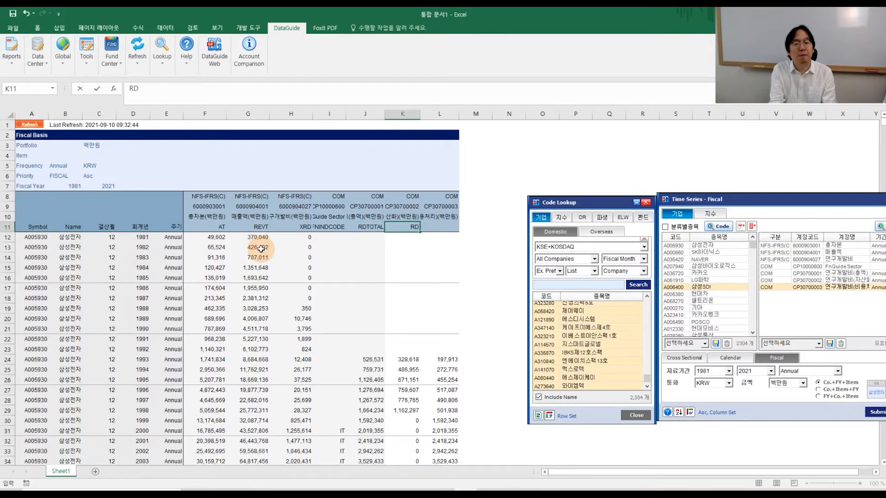
type("CAP")
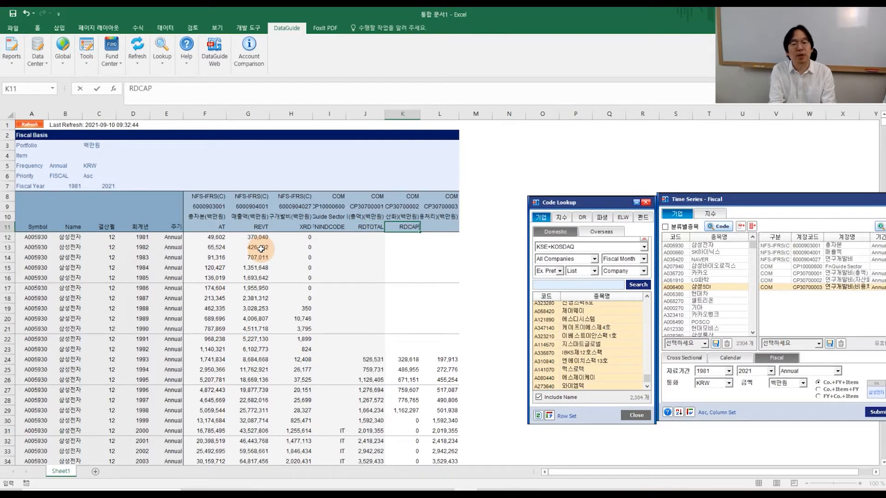
key("Tab")
type("RDEXP")
key("Return")
key("Up")
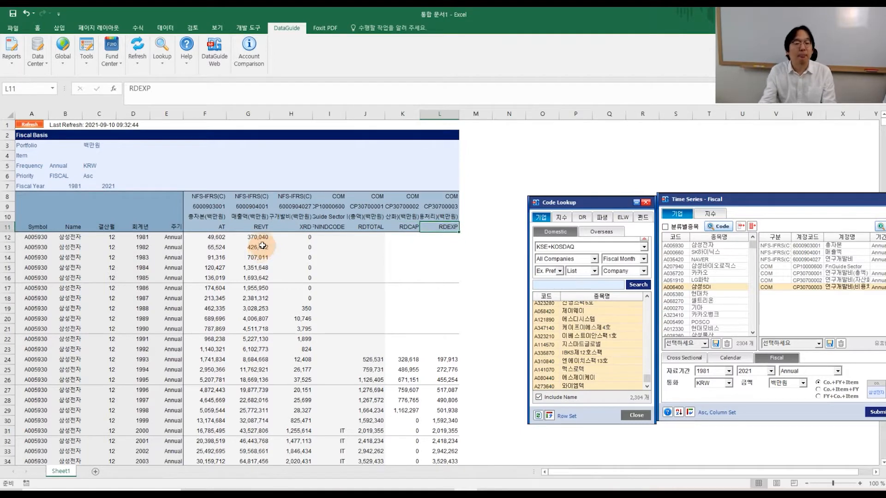
Delete rows 1 to 10 so the row of variable names becomes the first row of the sheet
left_click_drag(7, 216, 13, 117)
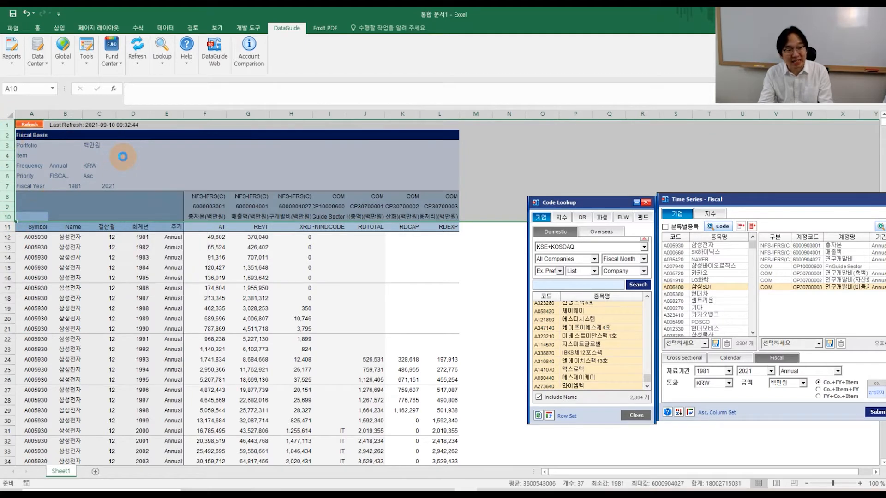
key("ctrl+minus")
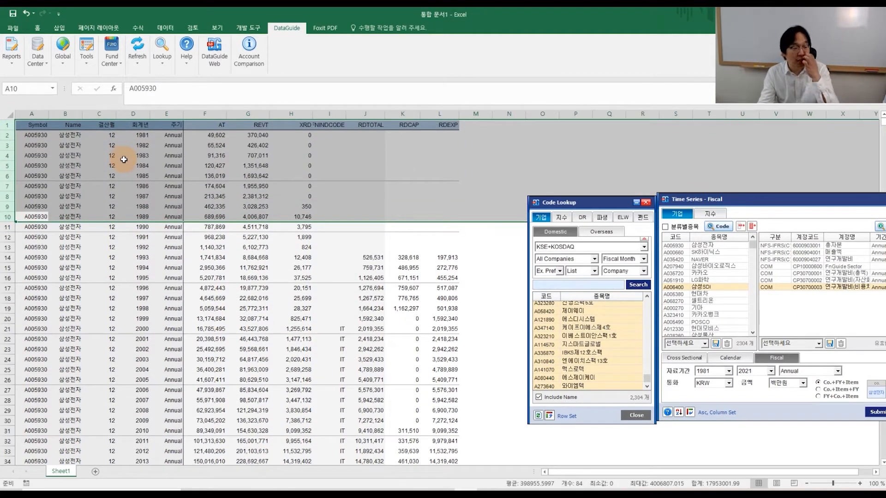
left_click(123, 157)
Review the variable names in row 1 and rename the 결산월 header in C1 to FYR
left_click(7, 125)
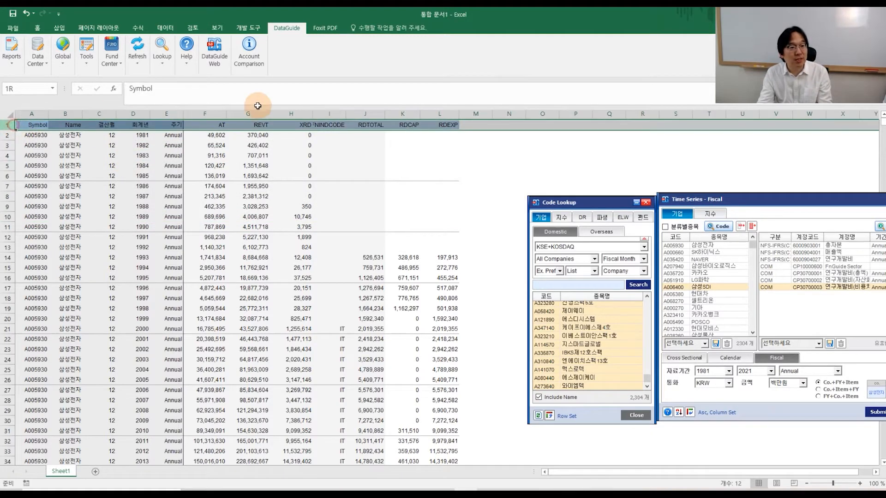
left_click_drag(454, 125, 32, 123)
left_click(32, 123)
left_click(70, 124)
left_click(98, 125)
type("FYR")
key("Tab")
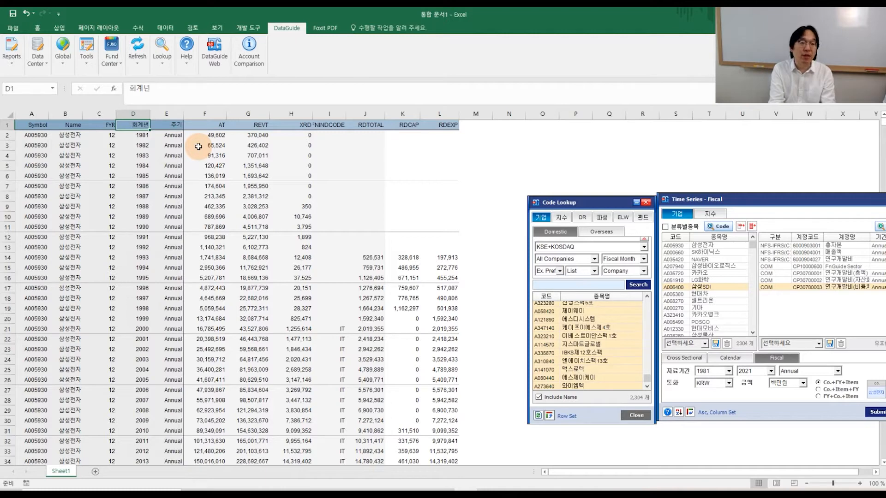
Rename the 회계년 header in D1 to FYEAR and the 주기 header in E1 to FREQ
type("FYEAR")
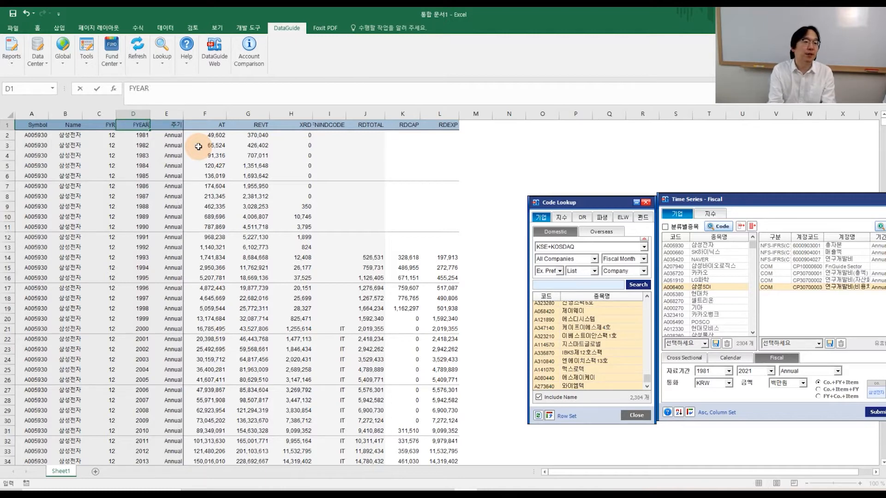
key("Tab")
type("FREQ")
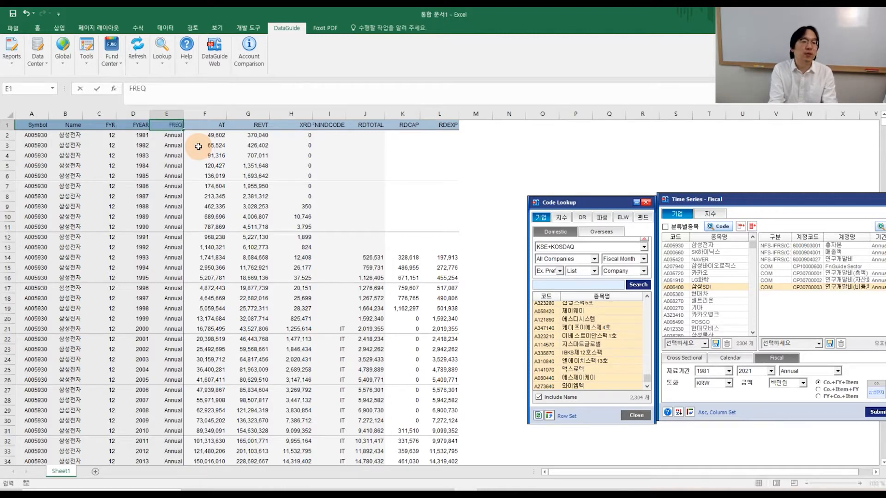
key("Return")
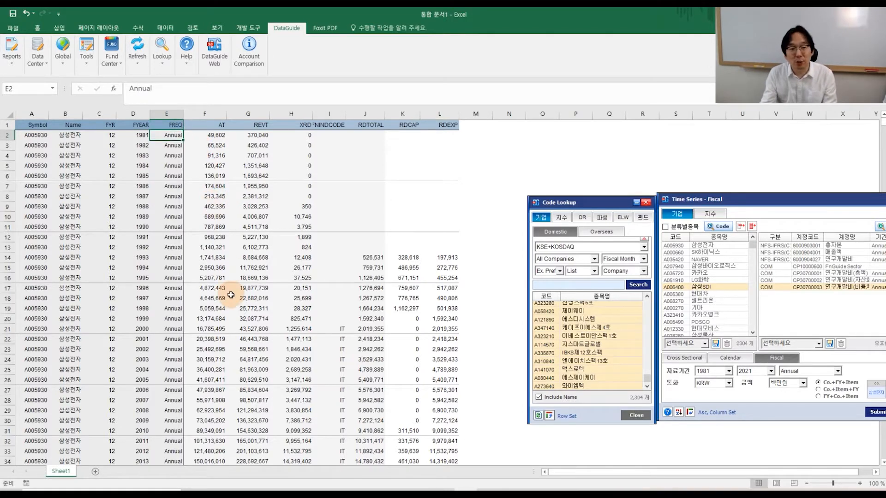
Examine the last company records at the end of the data set and return to the first row
scroll(347, 365, "down", 2)
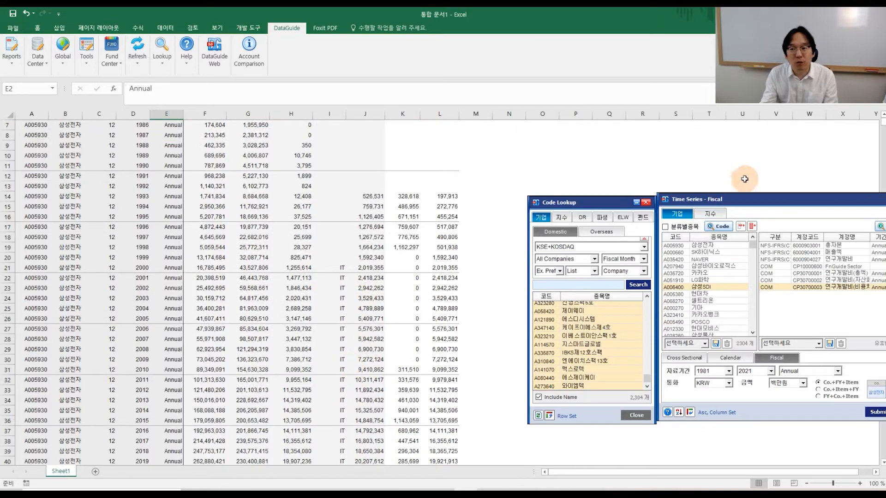
left_click_drag(882, 124, 860, 463)
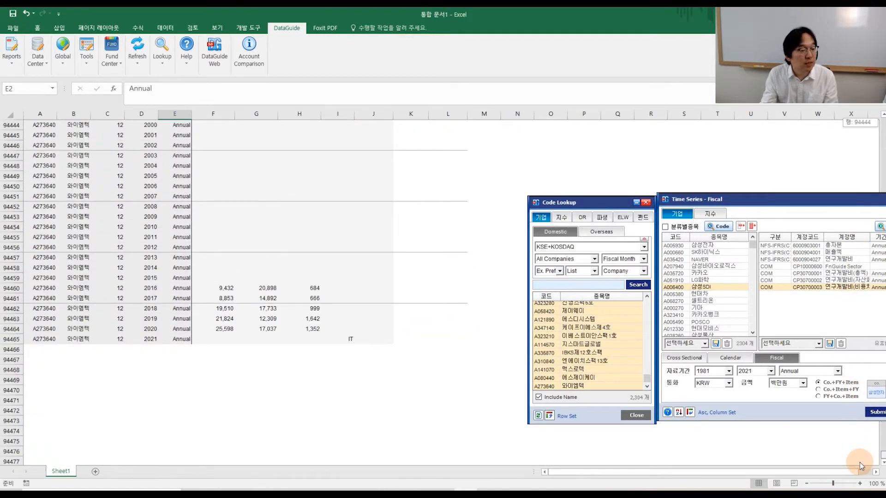
left_click_drag(859, 462, 859, 118)
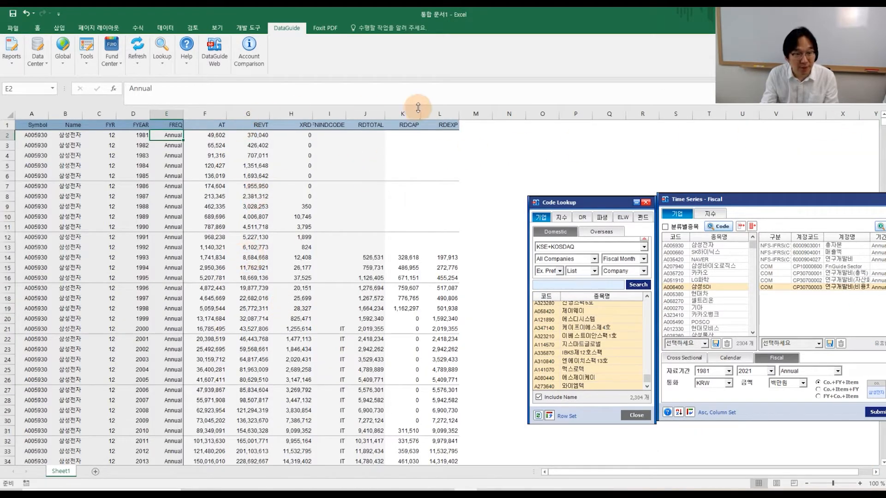
Start saving the workbook under a new name in the folder D:\My Teaching\SKKU\2021\CTF
left_click(37, 29)
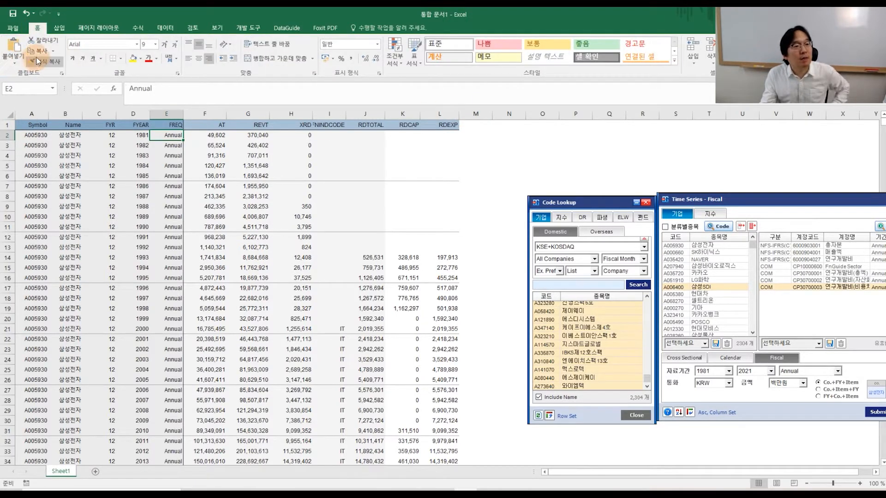
left_click(14, 26)
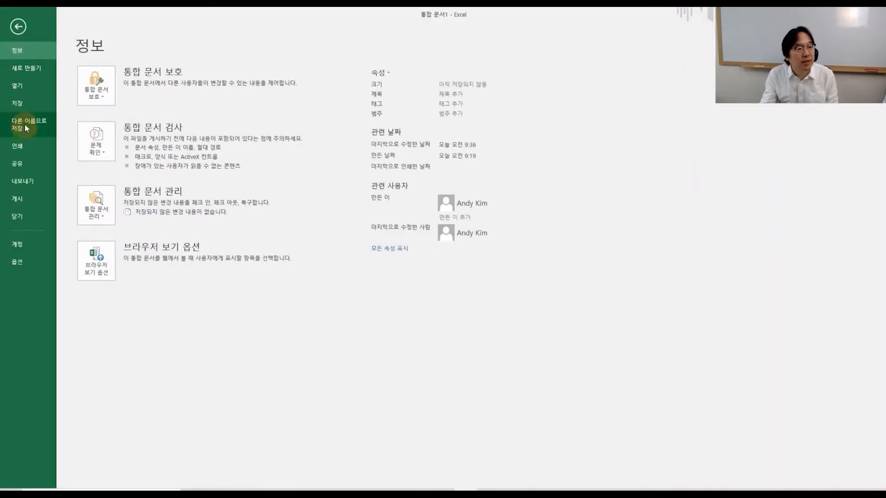
left_click(26, 127)
left_click(118, 192)
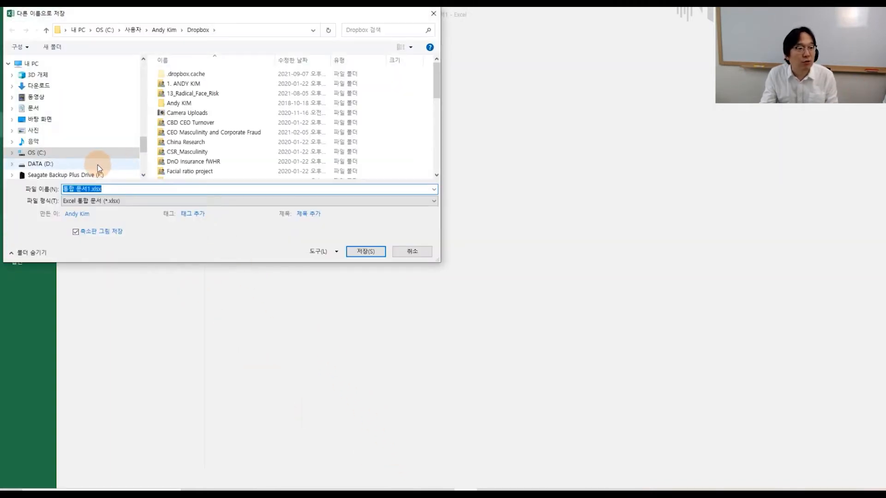
left_click(93, 167)
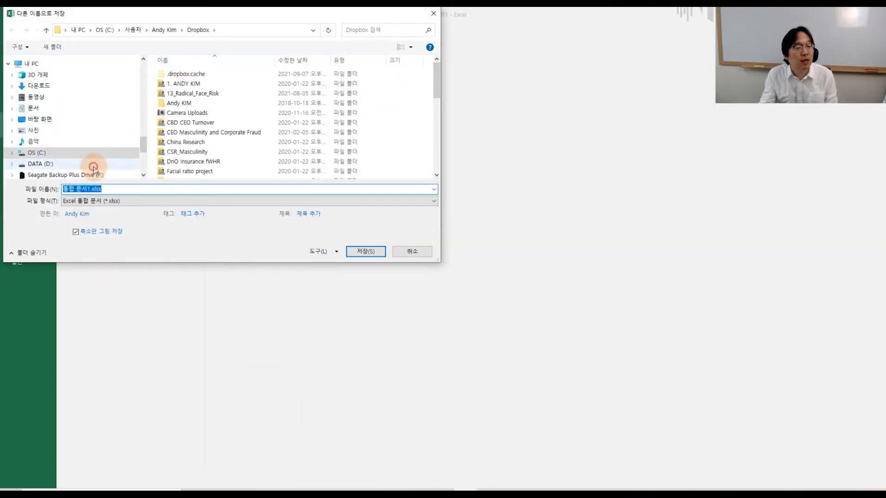
left_click(183, 103)
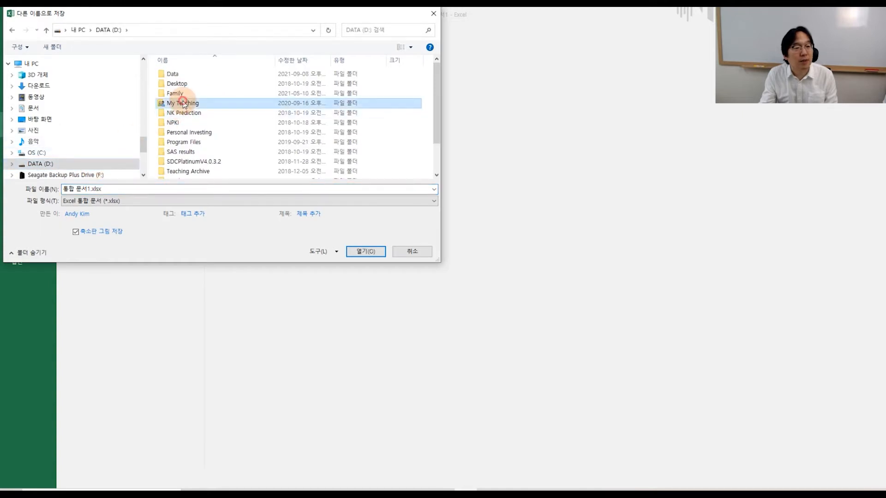
double_click(183, 103)
double_click(174, 73)
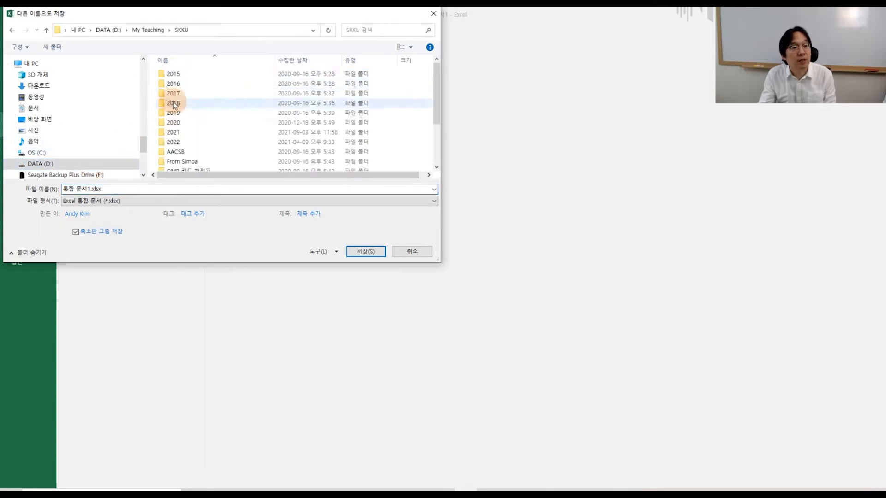
double_click(174, 132)
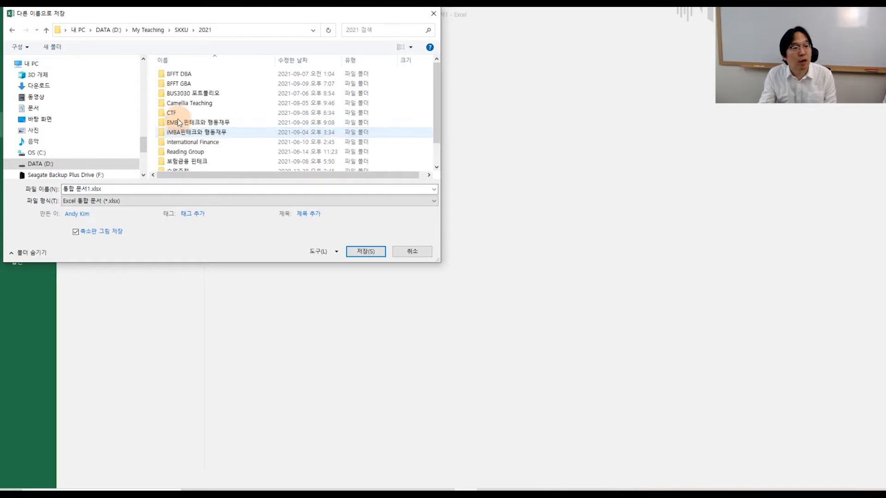
double_click(177, 112)
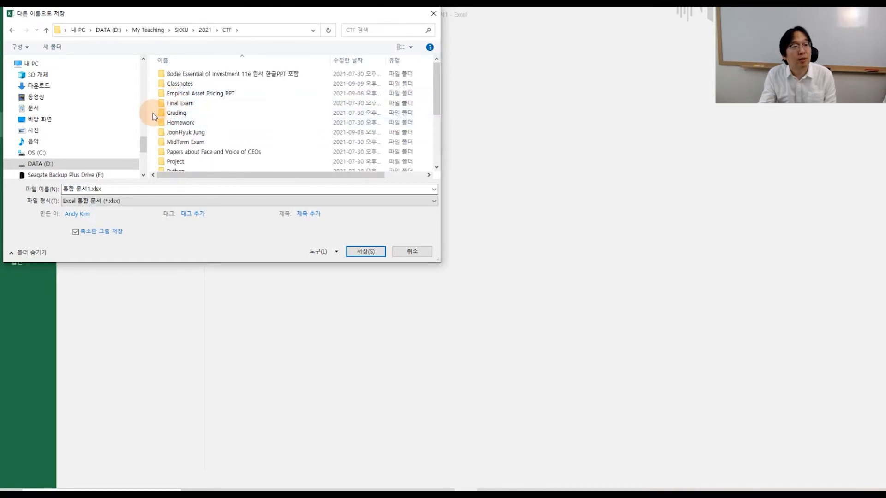
Set the file name to KRX_DATAGUIDE_SAMPLE_091021 in the Excel workbook (*.xlsx) format and highlight its date suffix
left_click(138, 190)
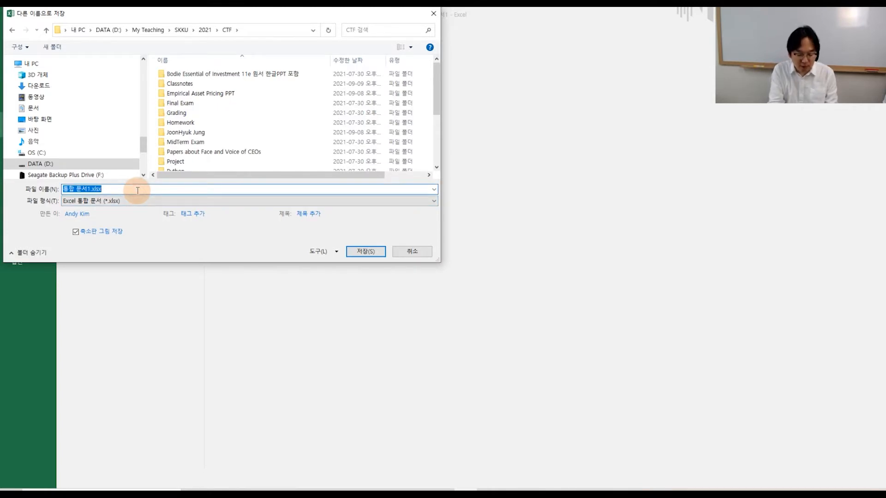
type("KRX")
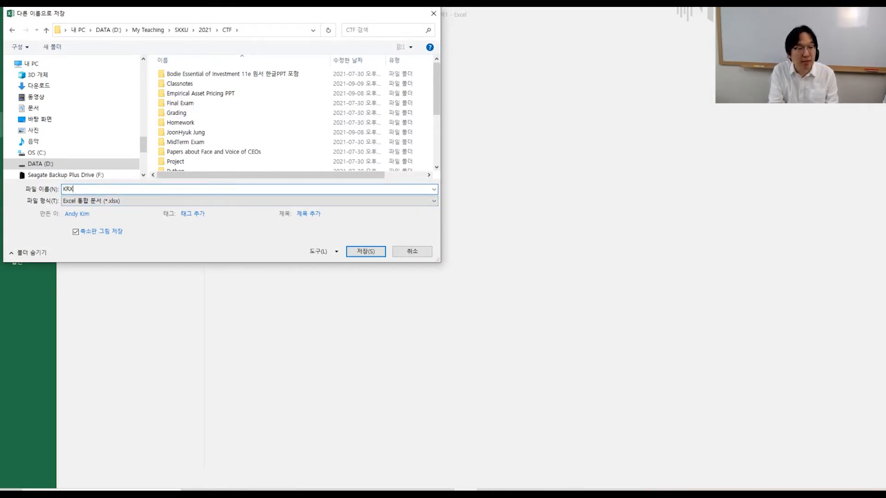
type("_DATA")
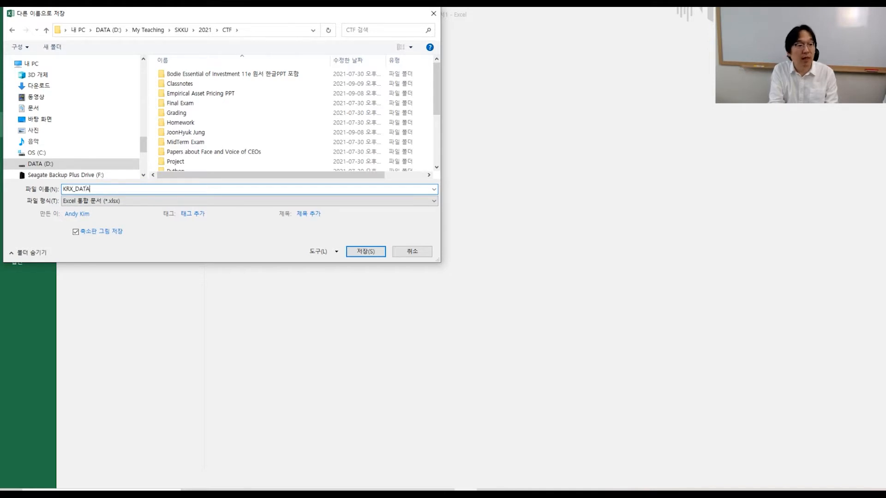
type("GUIDE_SAMPLE")
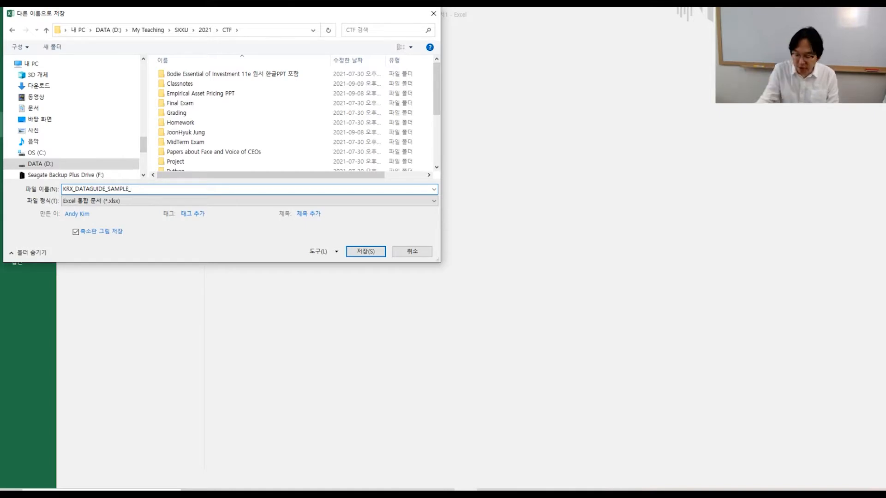
type("_09")
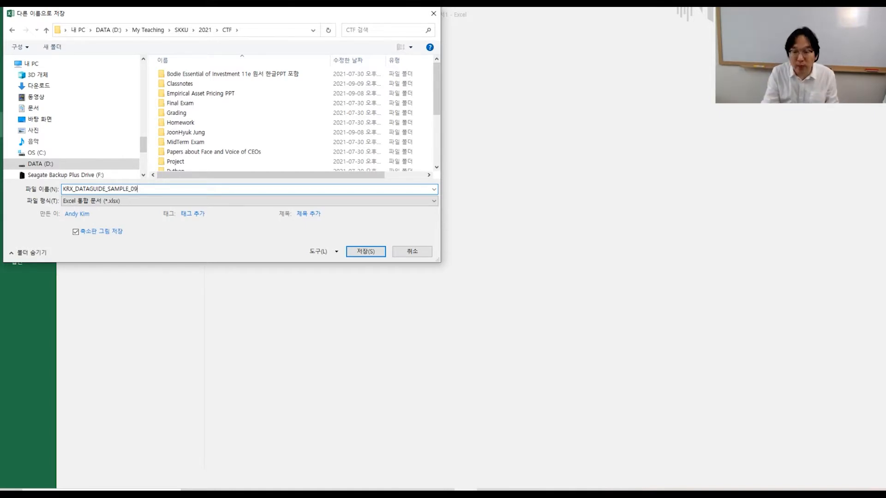
type("021021")
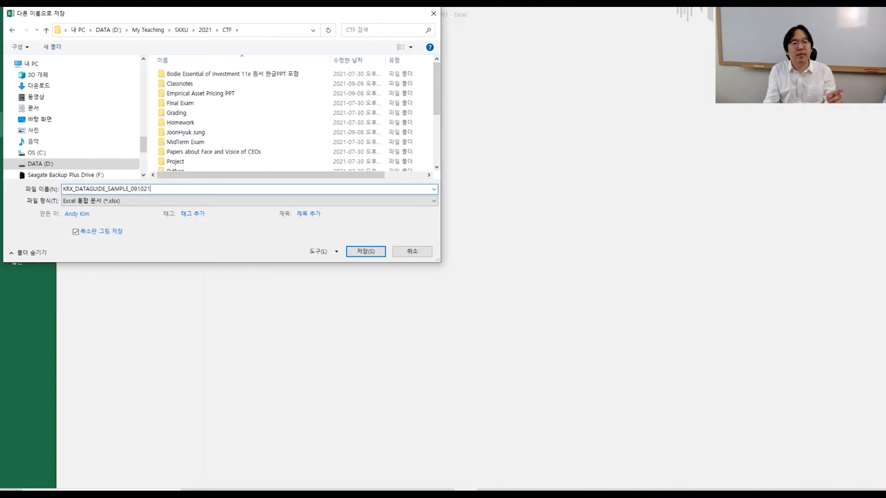
left_click_drag(131, 189, 152, 190)
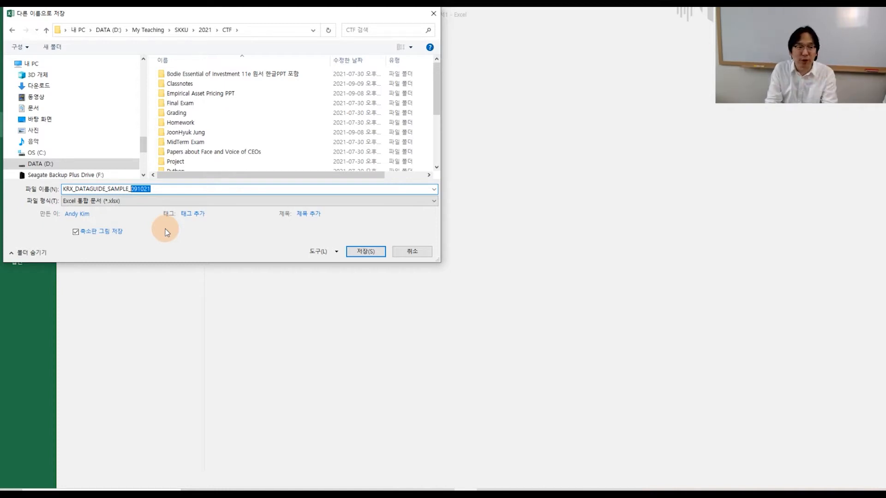
Save the workbook as KRX_DATAGUIDE_SAMPLE_091021.xlsx
key("End")
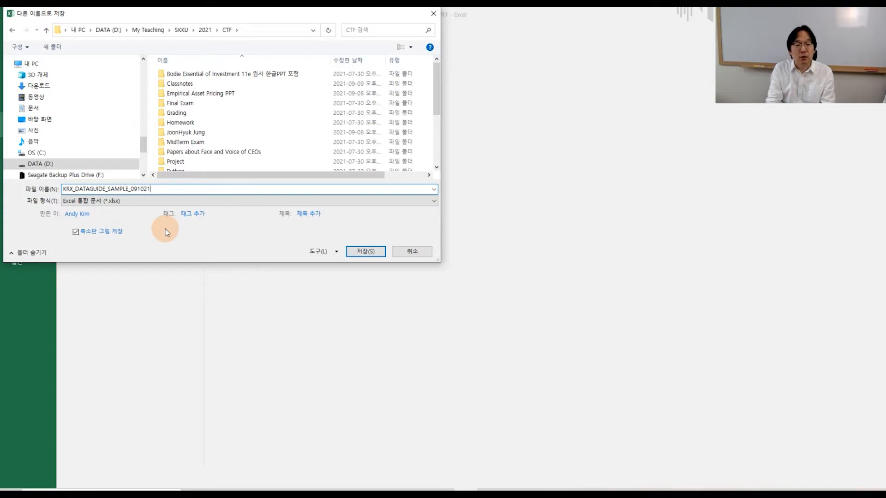
key("Escape")
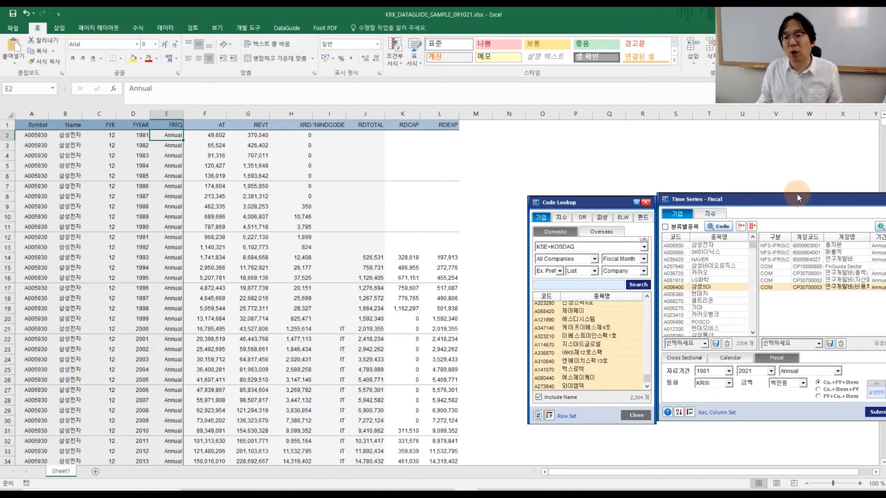
Add a blank worksheet after Sheet1 and arrange the Time Series window with its lookup windows fully in view
left_click_drag(815, 195, 398, 102)
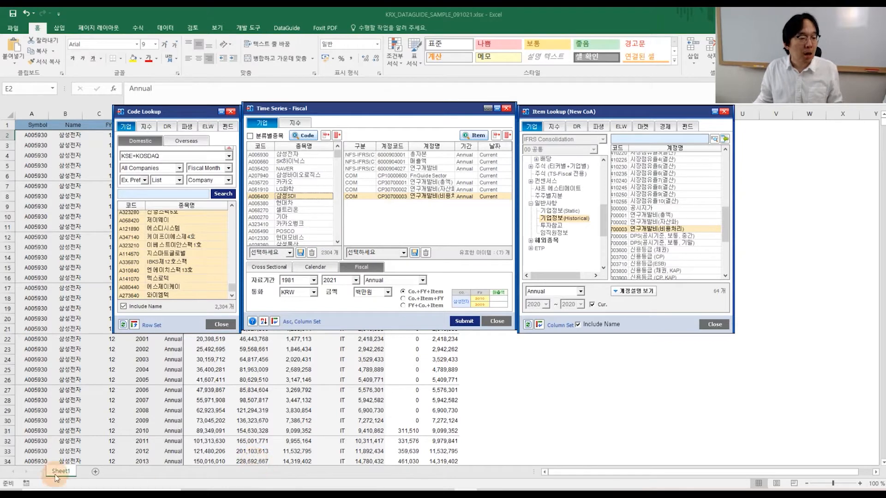
left_click_drag(406, 108, 711, 112)
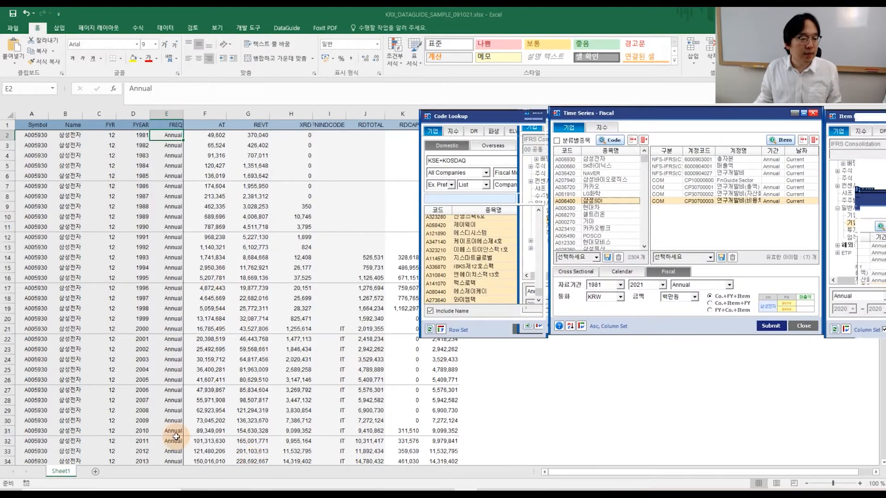
left_click(95, 472)
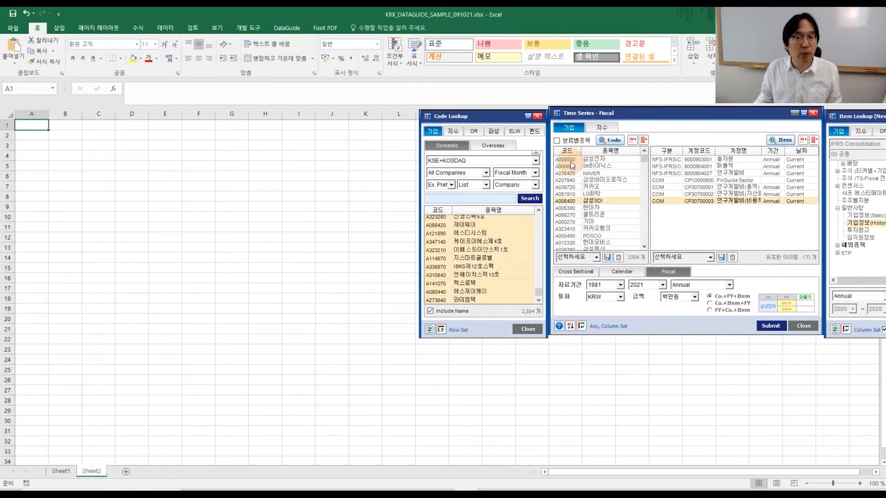
left_click_drag(692, 114, 390, 109)
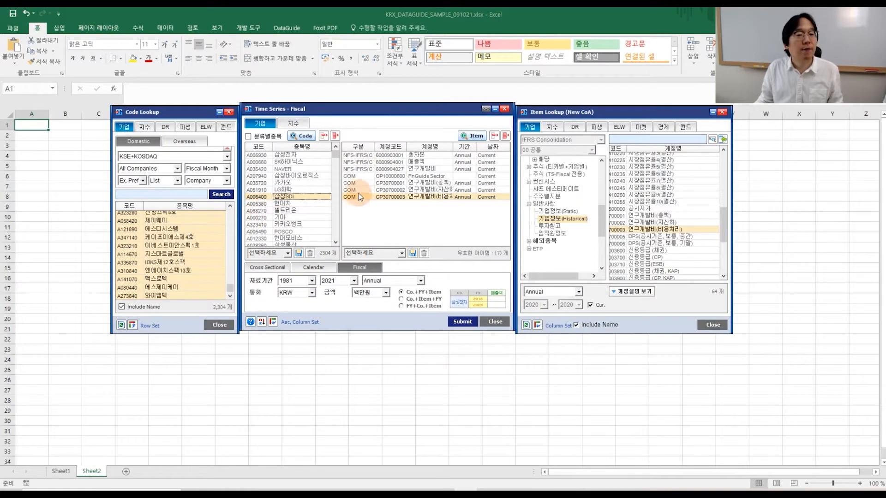
Delete all the fiscal items from the time-series item list
left_click(389, 155)
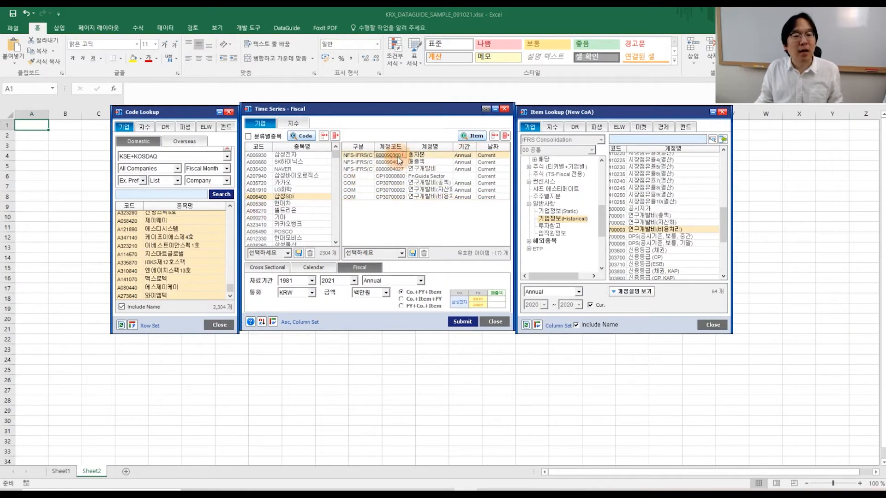
left_click(402, 197, "shift")
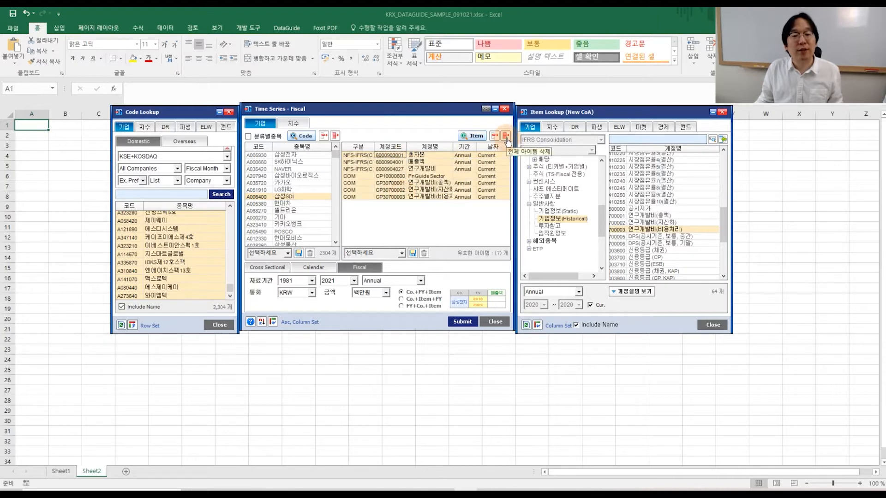
left_click(506, 137)
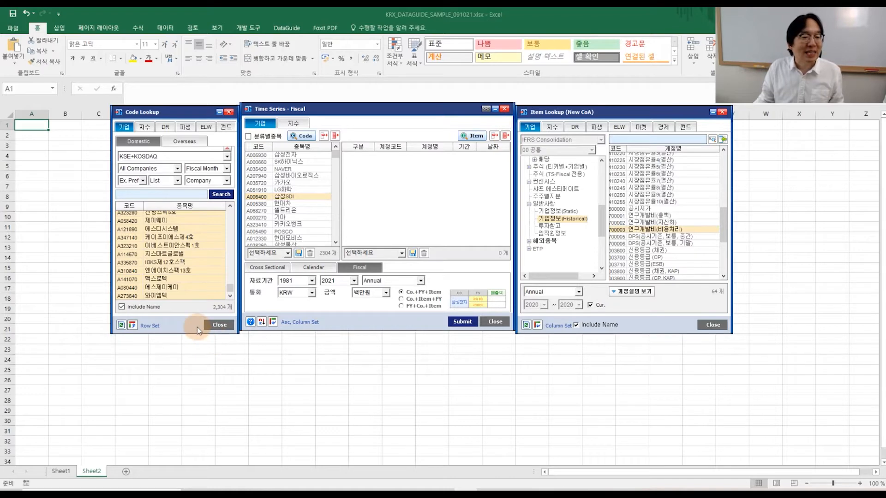
Switch the time-series query to Calendar and set the start date of its data period (자료기간) to 1980-01-01
left_click(312, 270)
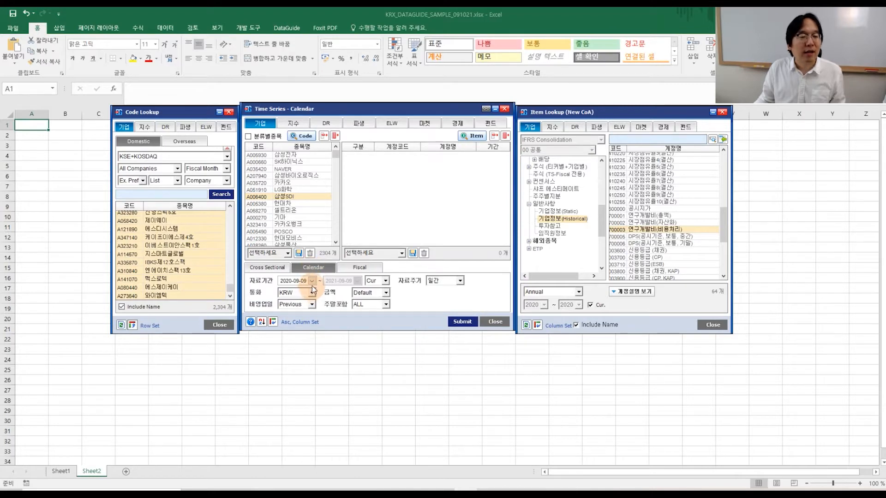
left_click(312, 281)
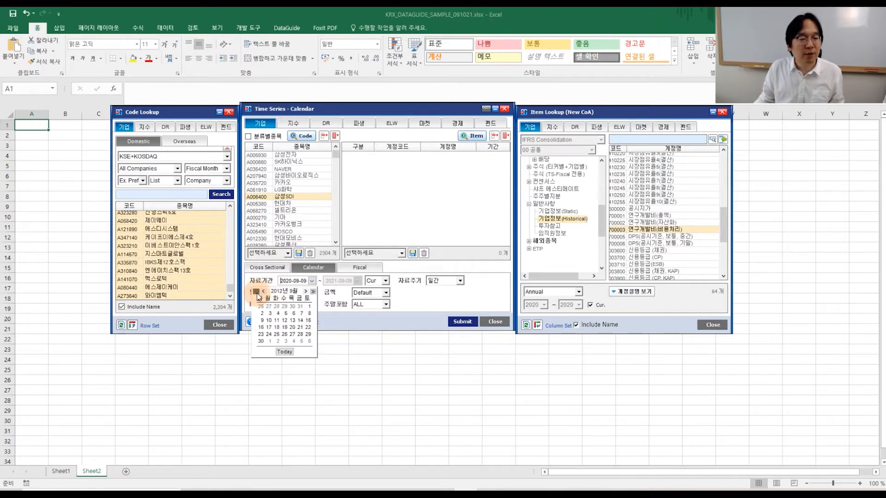
double_click(257, 293)
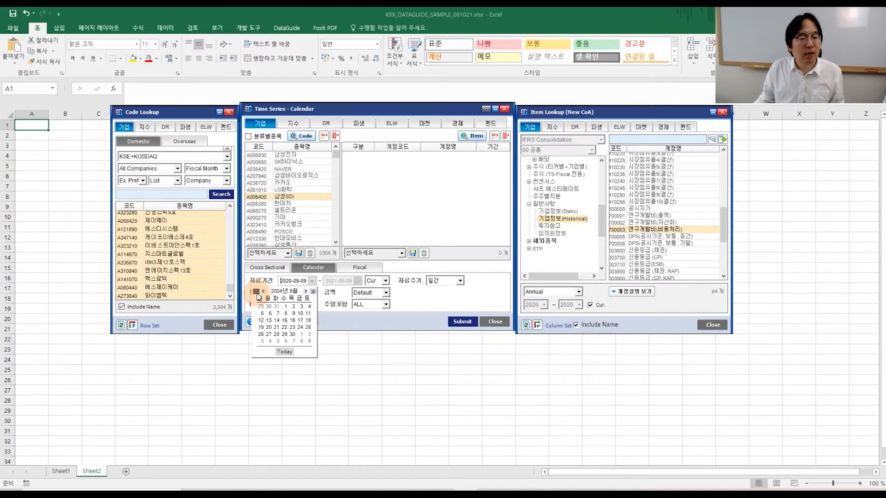
left_click(256, 292)
double_click(256, 292)
double_click(256, 292)
left_click(256, 293)
double_click(255, 293)
double_click(256, 292)
double_click(257, 292)
double_click(256, 293)
double_click(256, 292)
double_click(256, 293)
double_click(256, 292)
left_click(256, 292)
double_click(256, 292)
left_click(255, 293)
left_click(264, 291)
left_click(263, 291)
left_click(264, 291)
left_click(264, 292)
left_click(264, 292)
left_click(264, 291)
left_click(264, 291)
left_click(264, 292)
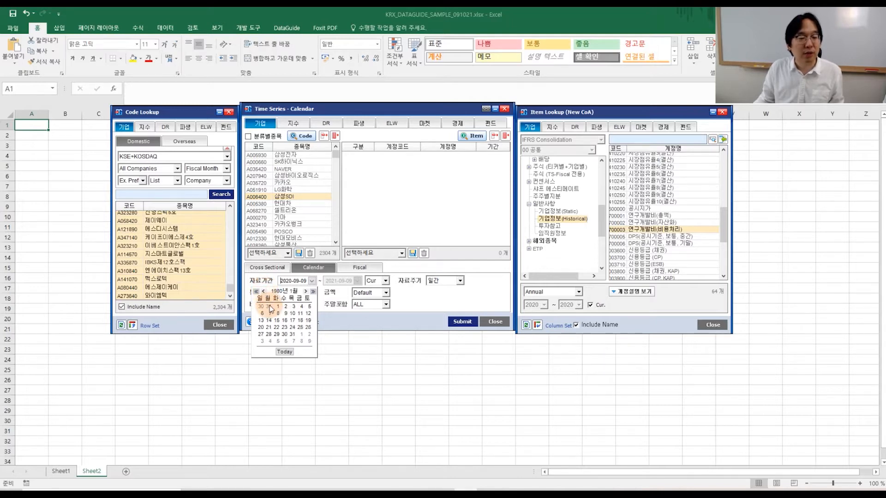
left_click(278, 306)
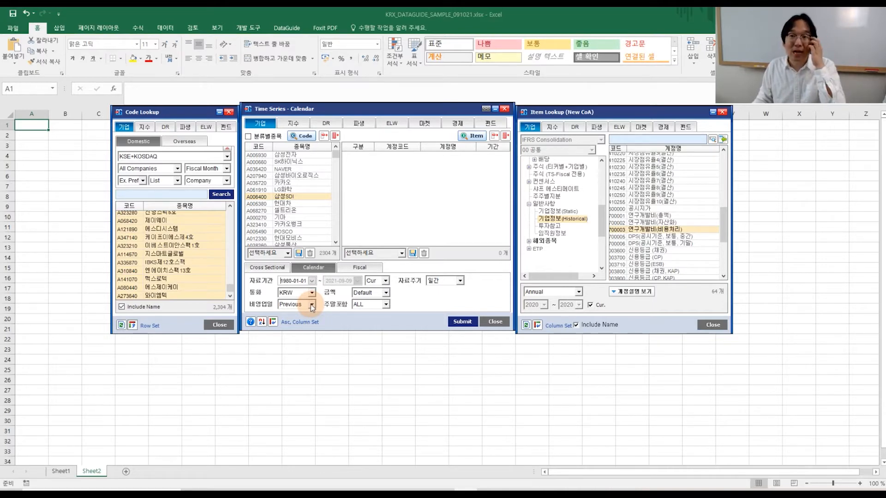
Set the handling of non-business days (비영업일) to Exclusive
left_click(312, 305)
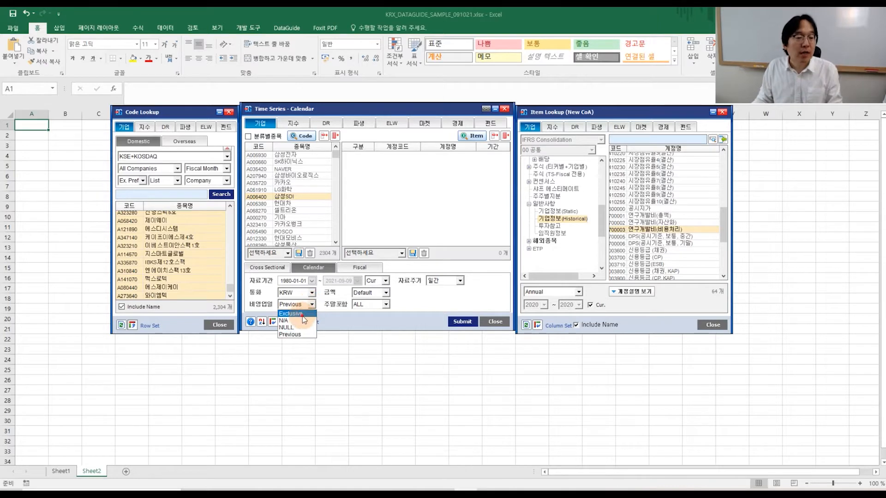
left_click(302, 314)
left_click(312, 305)
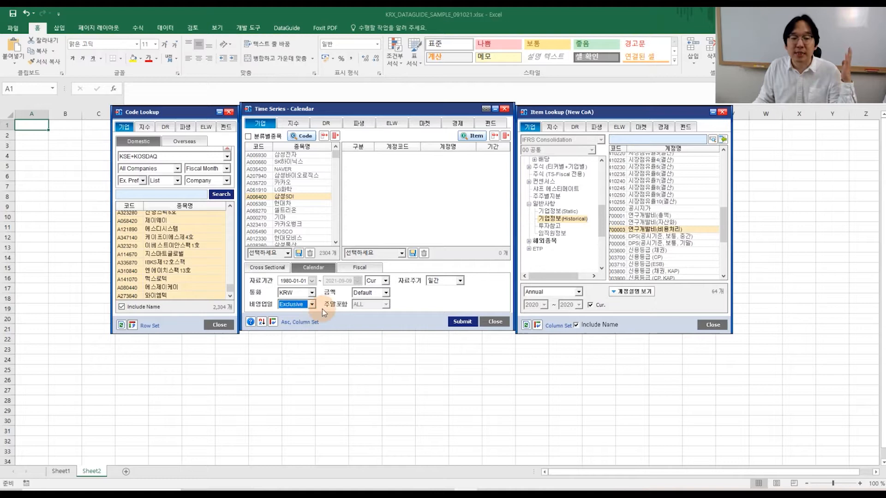
Choose Default as the amount unit (금액) and 일간 (daily) as the data frequency (자료주기)
left_click(386, 293)
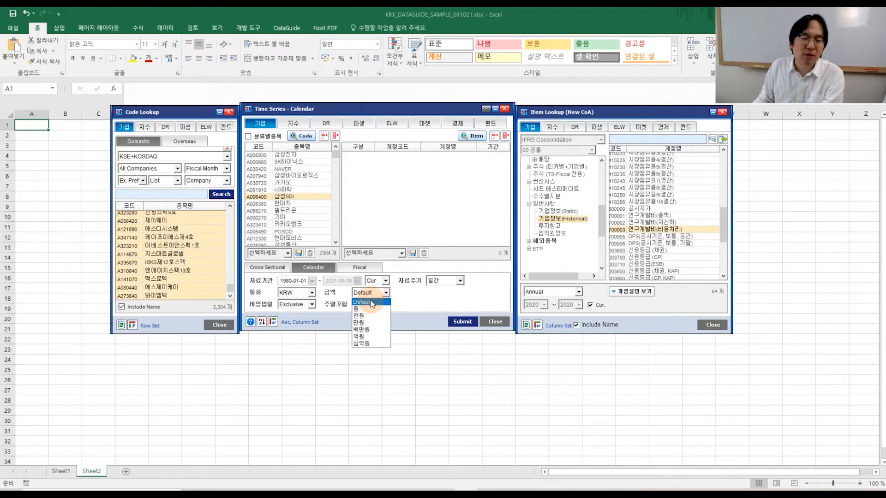
left_click(371, 303)
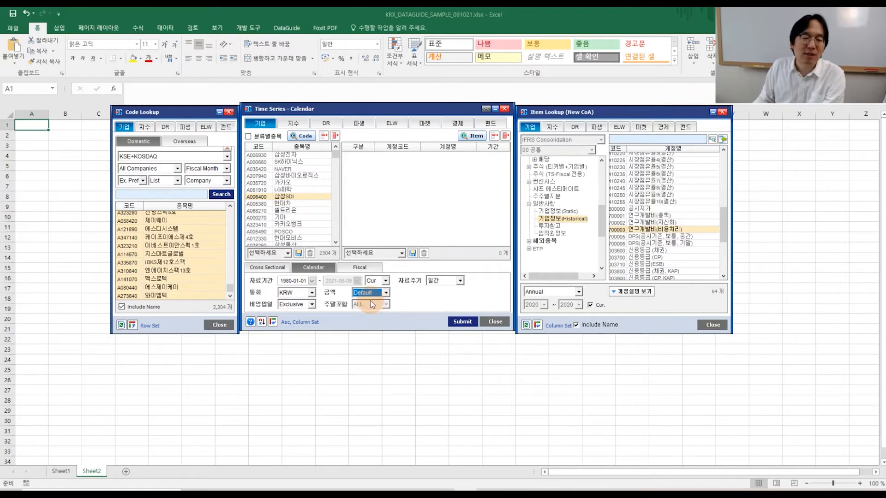
left_click(461, 281)
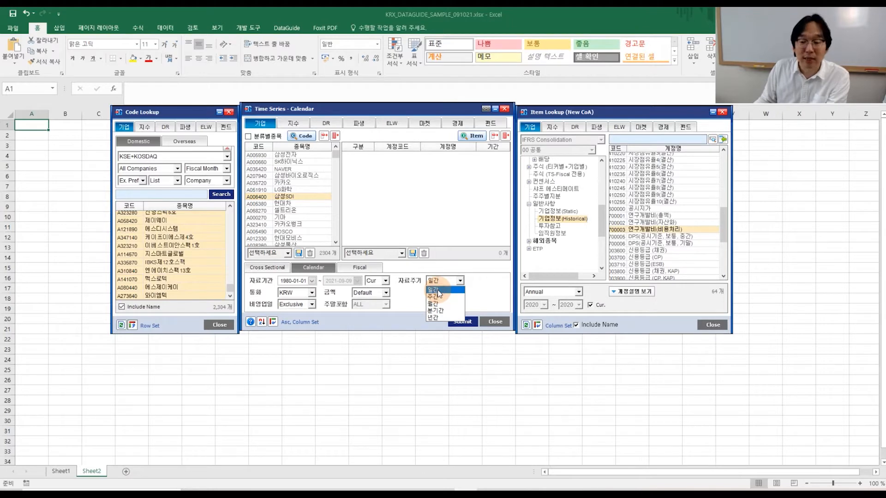
left_click(437, 290)
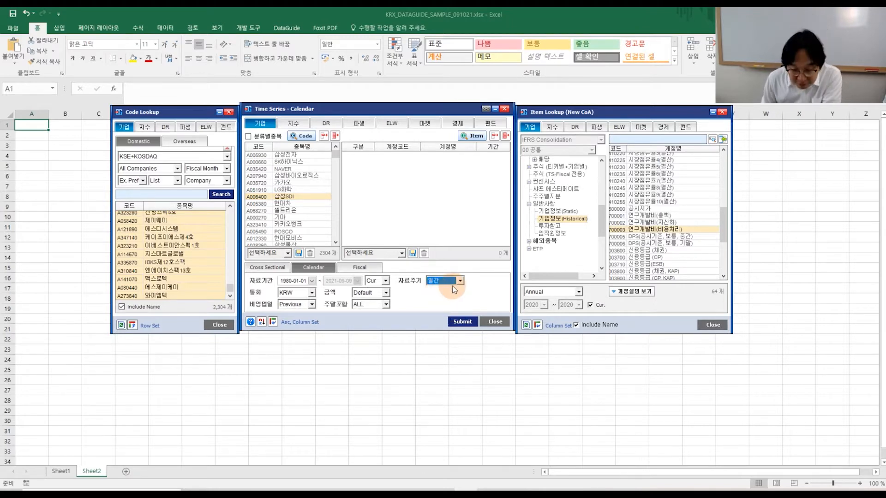
Collapse the 재무 category in the item tree and expand the 주식 (티커별+기업별) category
left_click_drag(601, 226, 601, 163)
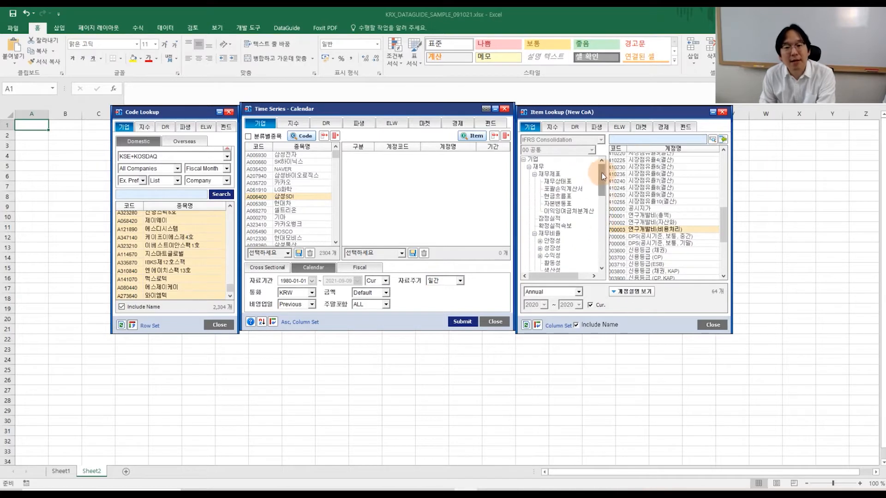
left_click(534, 174)
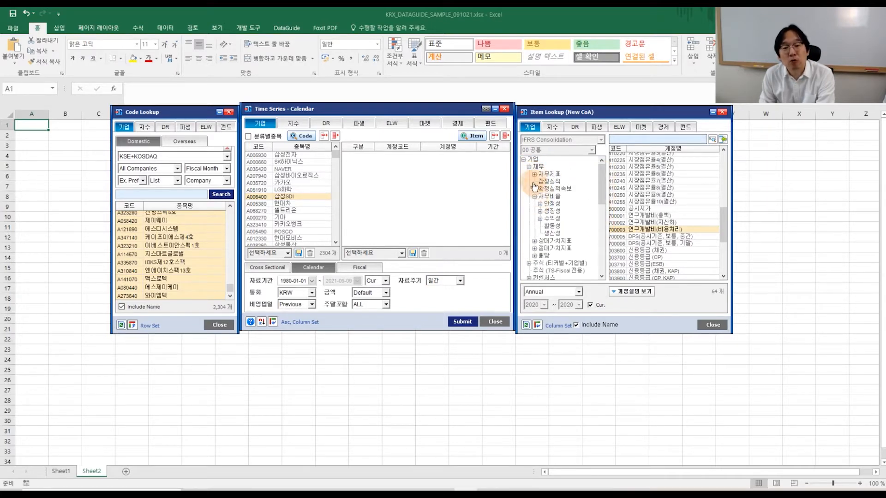
left_click(529, 167)
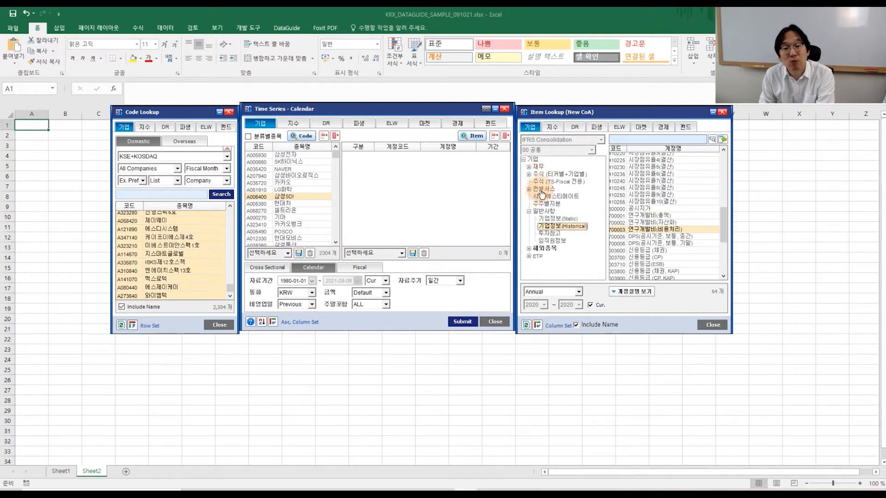
left_click(531, 176)
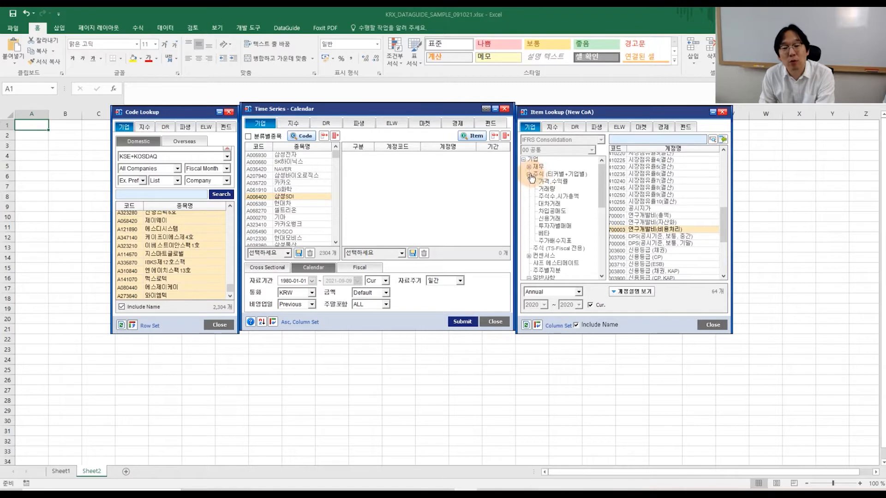
left_click(539, 175)
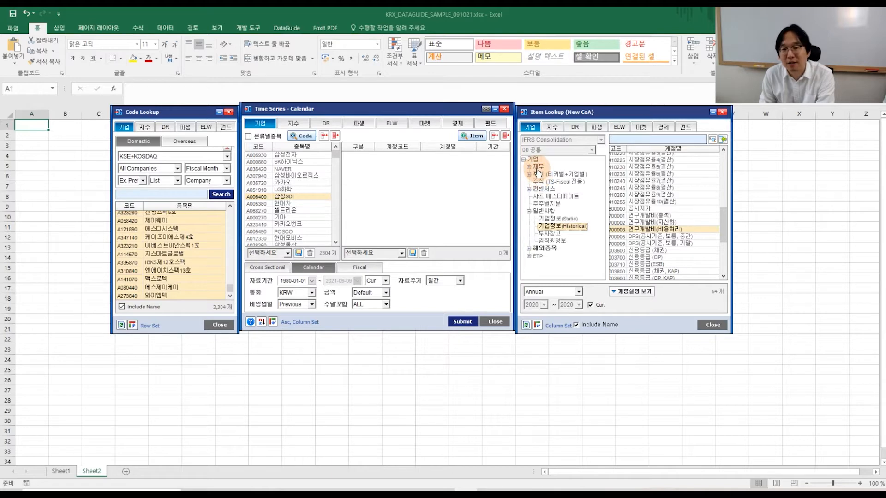
left_click(538, 168)
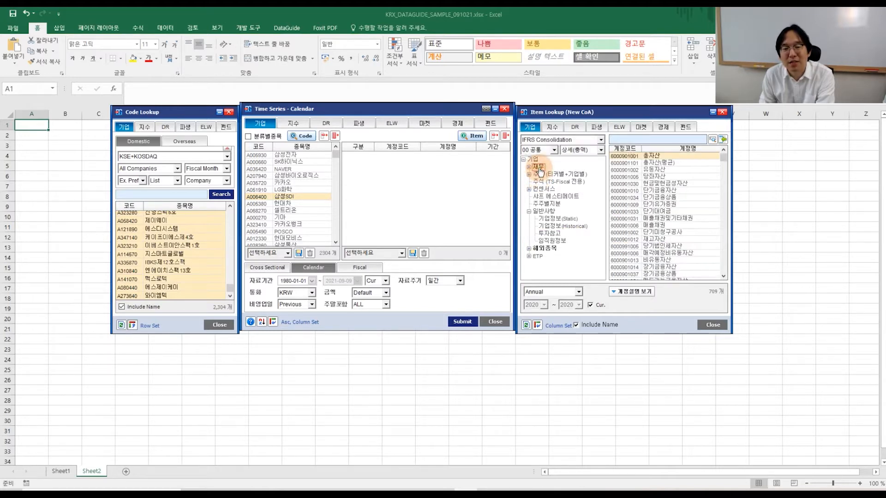
left_click(539, 175)
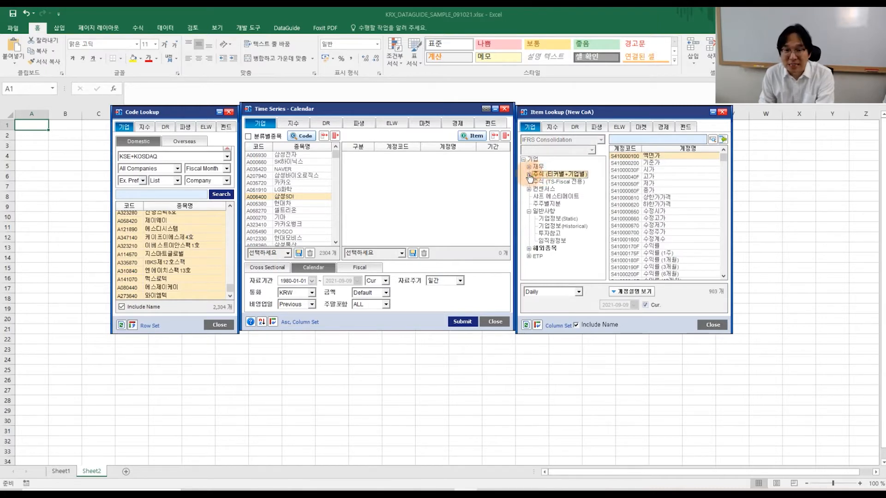
left_click(529, 176)
Review the stock items offered under 가격,수익률 and 거래량
left_click(553, 182)
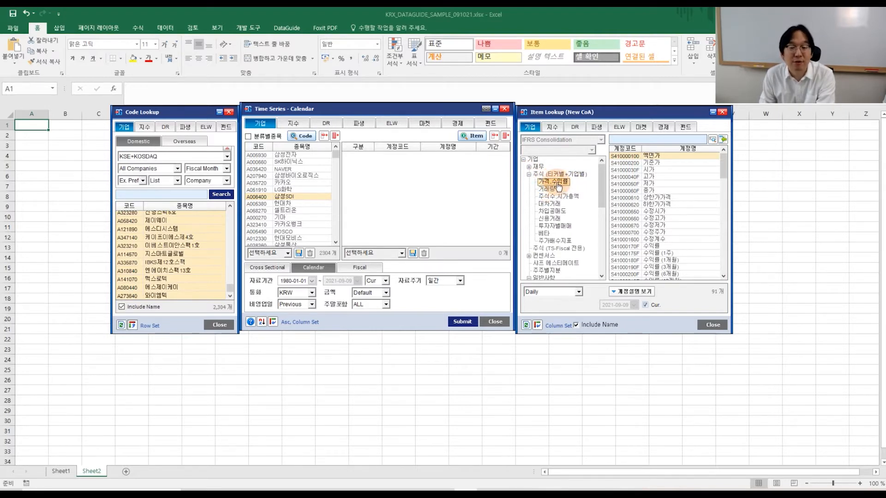
left_click(548, 189)
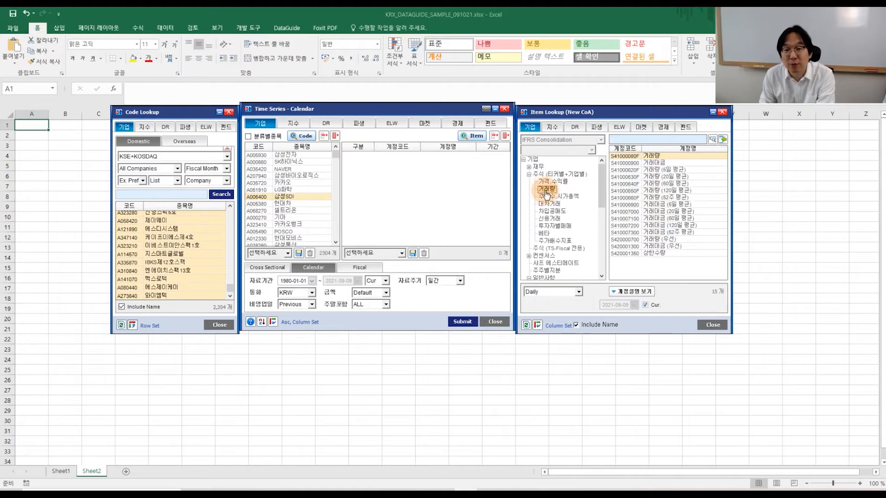
left_click(547, 182)
left_click(547, 190)
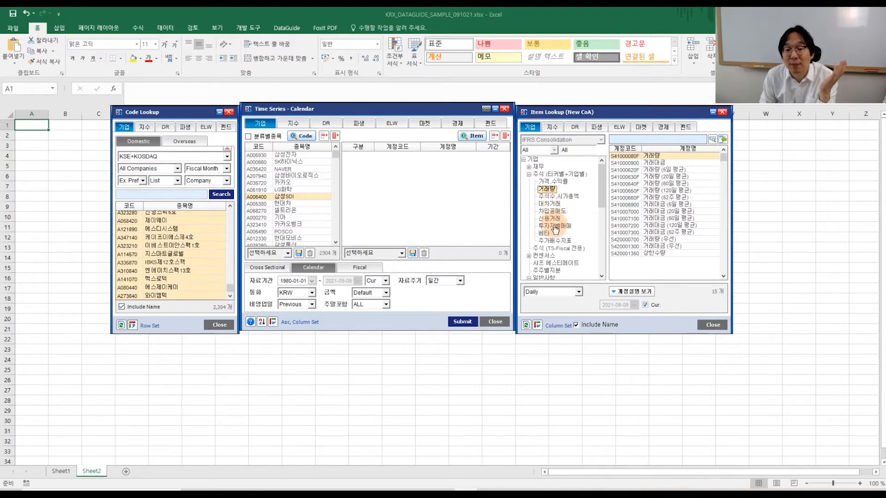
left_click(556, 227)
Add the dividend-adjusted price item 수정주가 (현금배당반영) from the 가격,수익률 category to the time-series item list
left_click(553, 182)
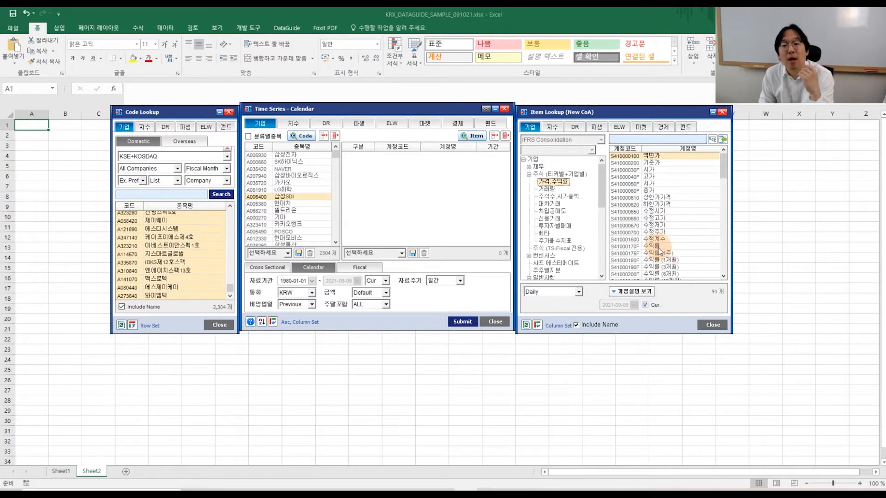
left_click_drag(725, 178, 723, 235)
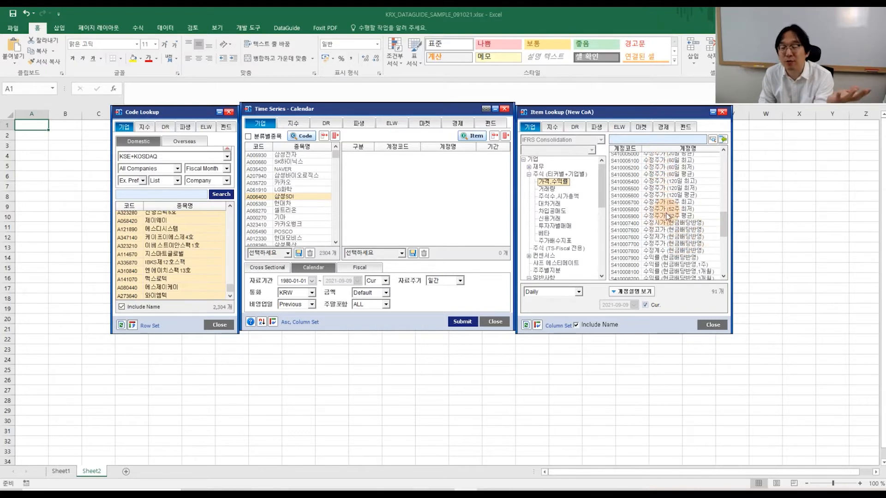
left_click(659, 245)
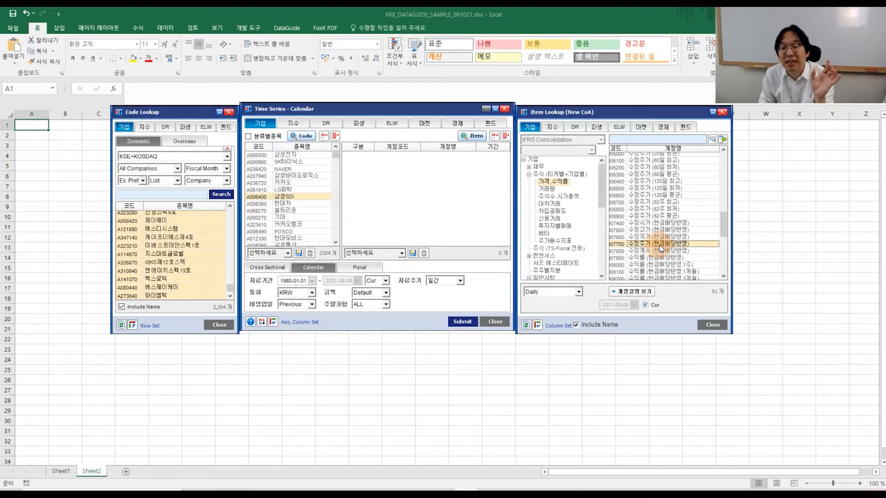
left_click_drag(661, 248, 412, 166)
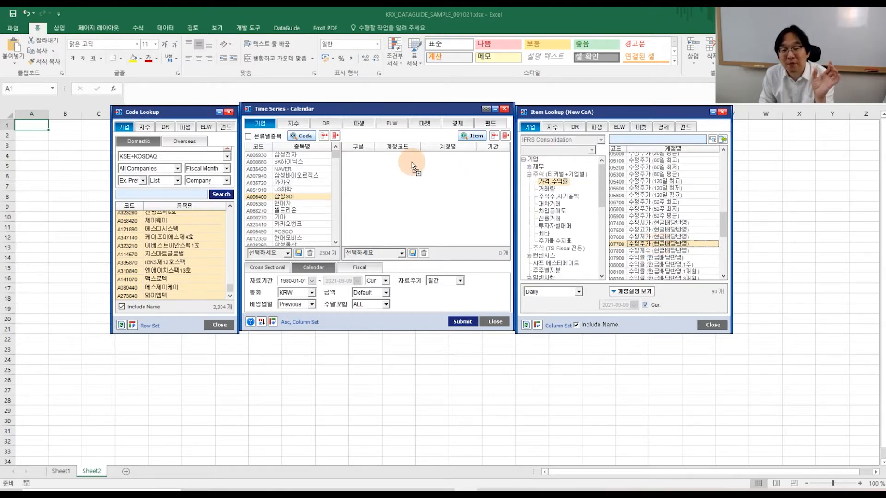
left_click_drag(412, 165, 412, 162)
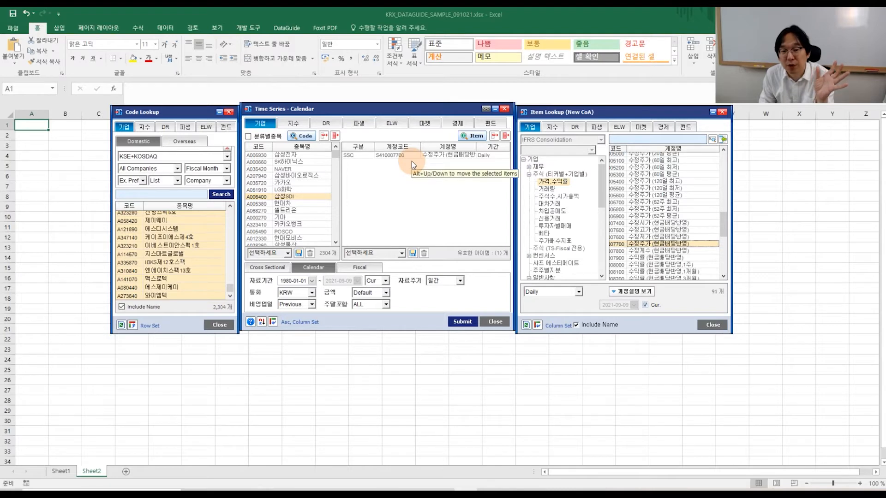
Add the dividend-adjusted return item 수익률 (현금배당반영) from the 가격,수익률 category to the time-series item list
left_click_drag(723, 228, 723, 239)
left_click(648, 201)
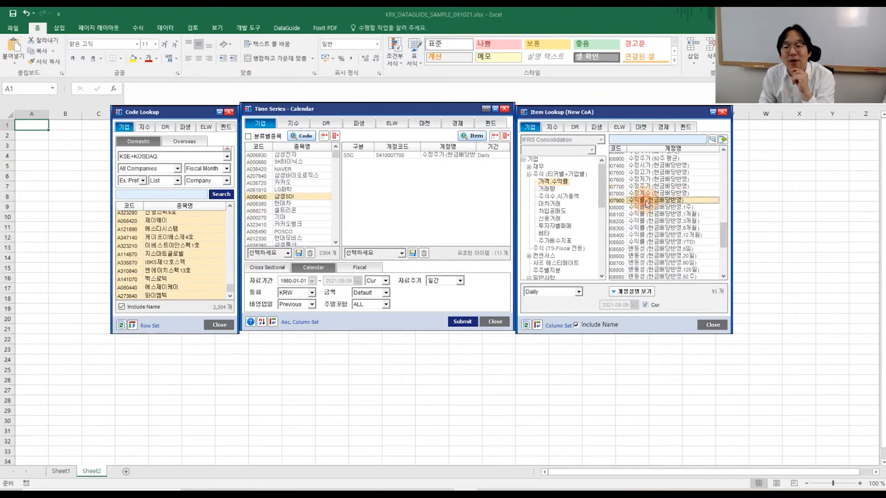
left_click_drag(648, 201, 454, 186)
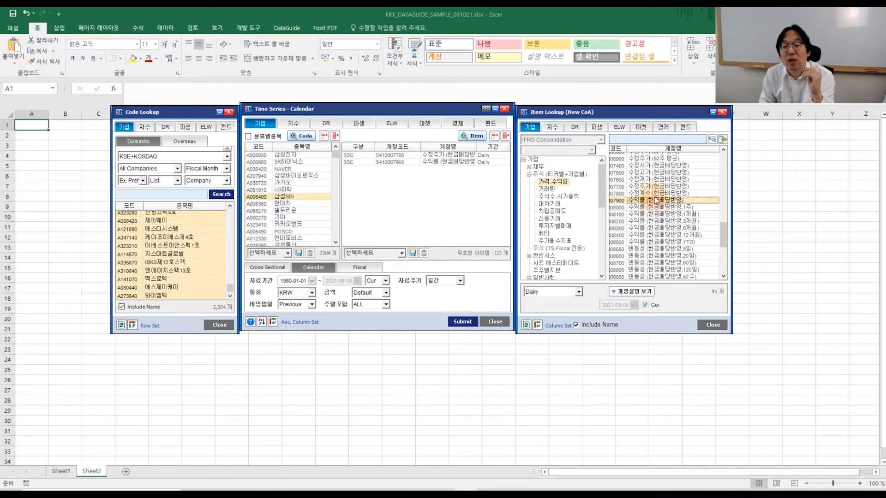
Look through the remaining 가격,수익률 items, and add the trading volume item 거래량 from the 거래량 category to the item list
left_click_drag(723, 246, 724, 260)
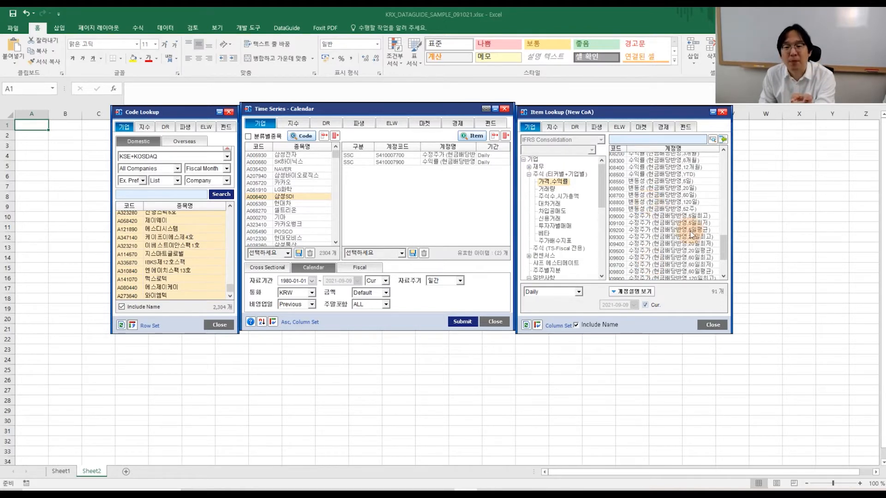
left_click_drag(723, 254, 725, 273)
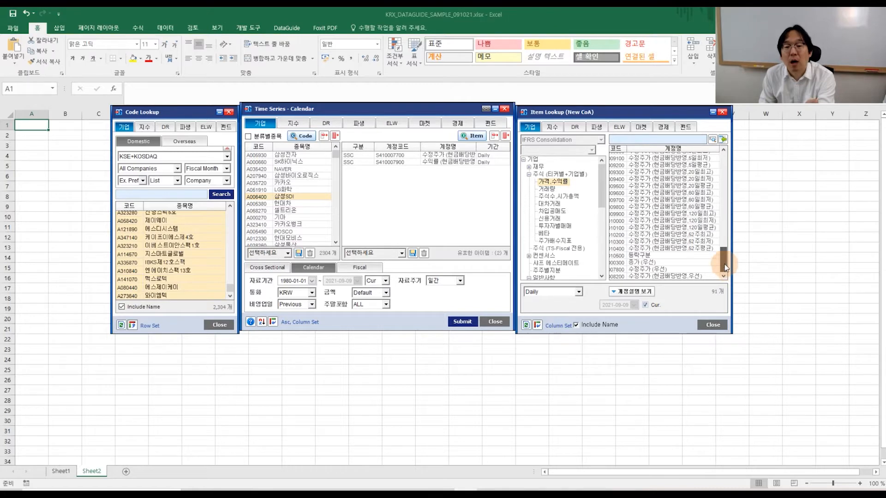
left_click_drag(725, 271, 721, 174)
left_click(547, 189)
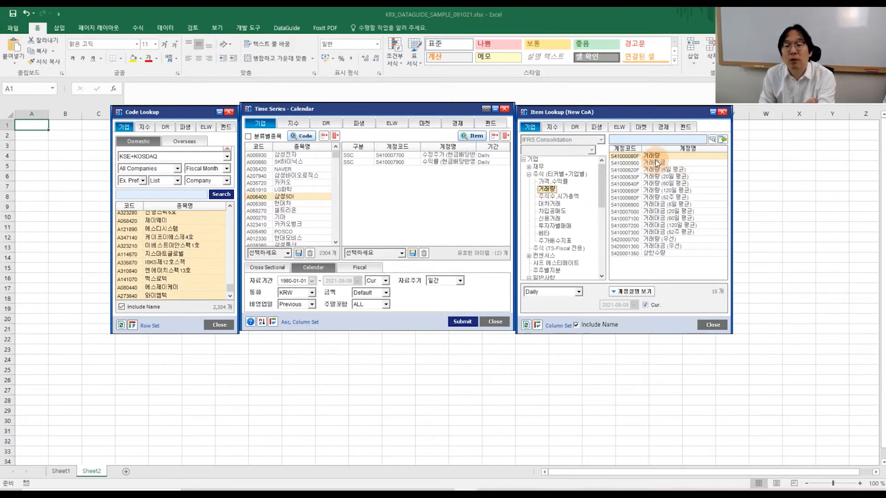
left_click_drag(669, 156, 447, 189)
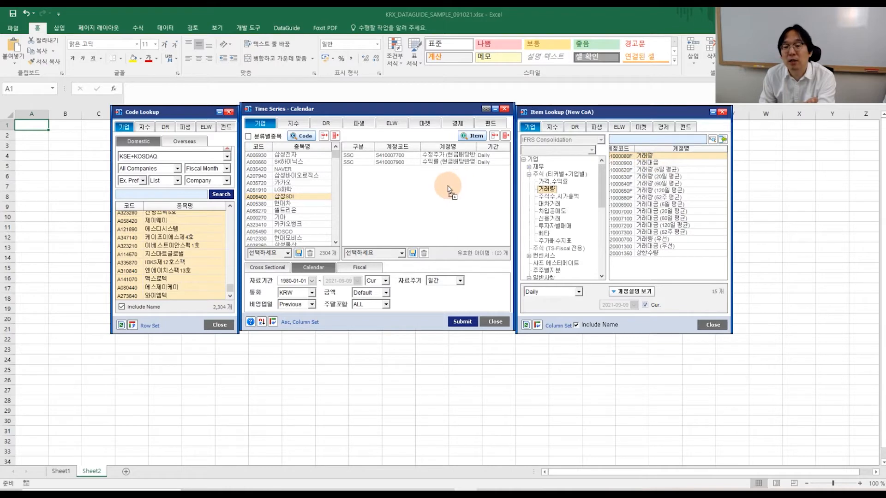
left_click_drag(448, 186, 448, 185)
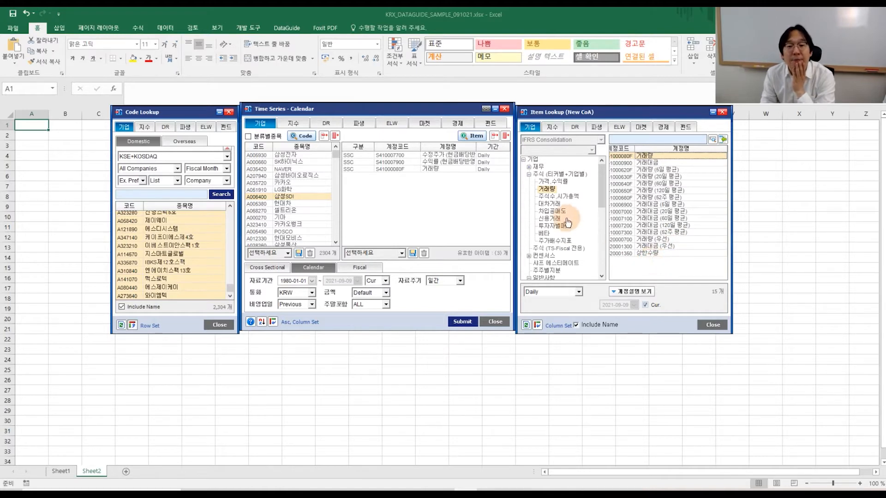
Add 상장주식수 and 시가총액 (티커-상장예정주식수 미포함) from the 주식수,시가총액 category to the item list, and widen the list's 계정명 column
left_click(560, 197)
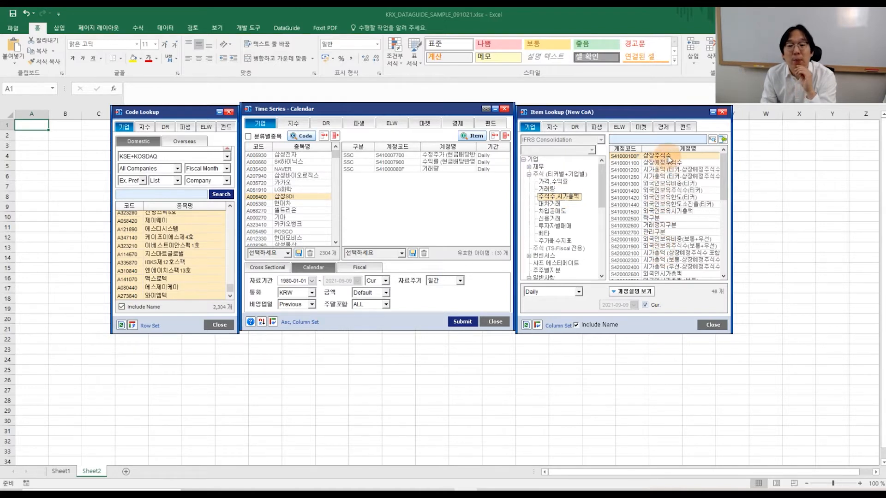
left_click_drag(683, 157, 446, 222)
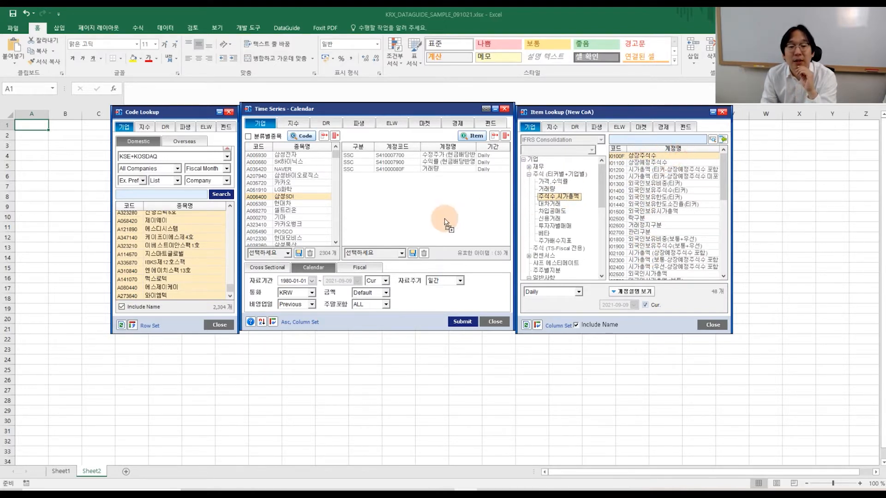
left_click(647, 178)
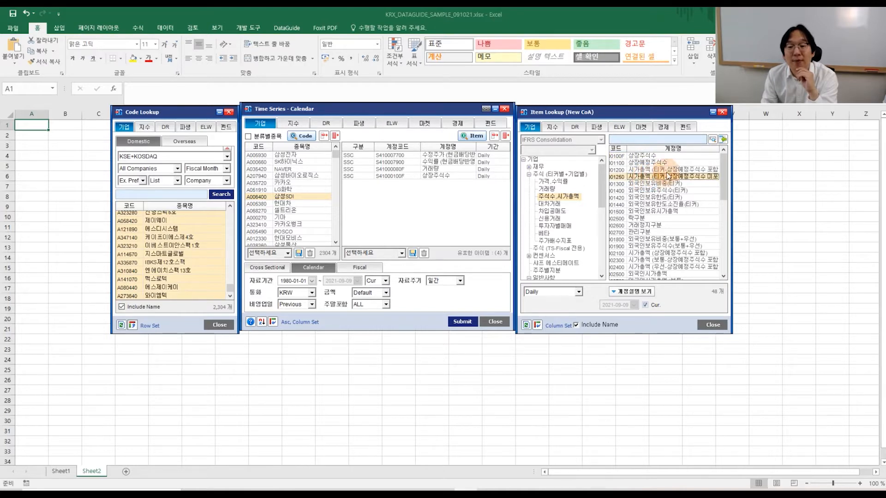
left_click_drag(673, 181, 460, 220)
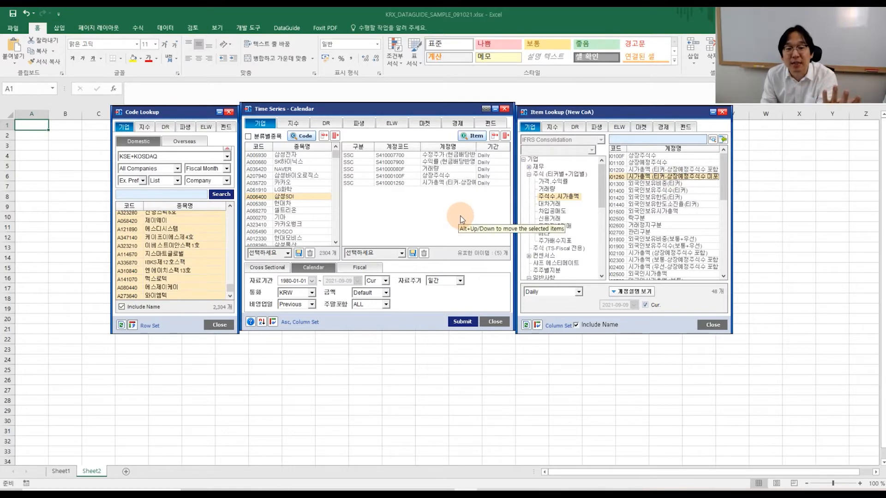
mouse_move(475, 148)
left_mouse_down()
mouse_move(495, 146)
mouse_move(482, 150)
left_mouse_up()
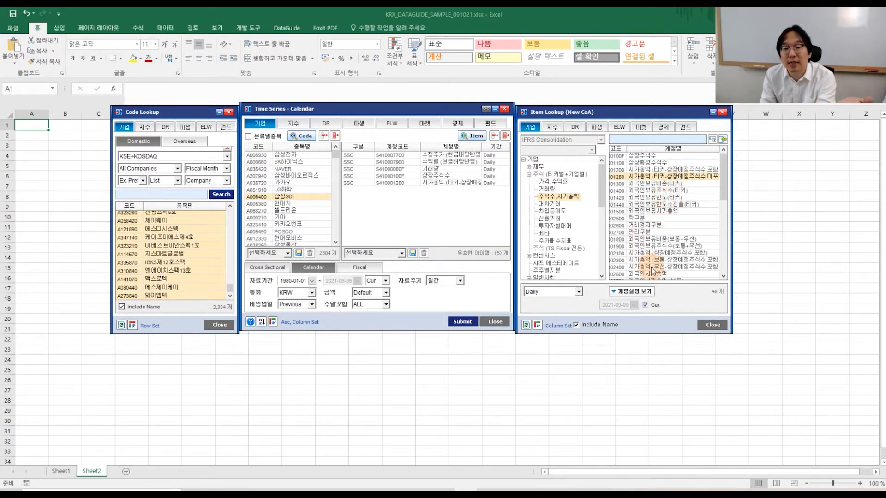
Add the buy-volume items 매수수량(기관계) and 매수수량(개인) from the 투자자별매매 category to the item list
left_click_drag(723, 191, 722, 240)
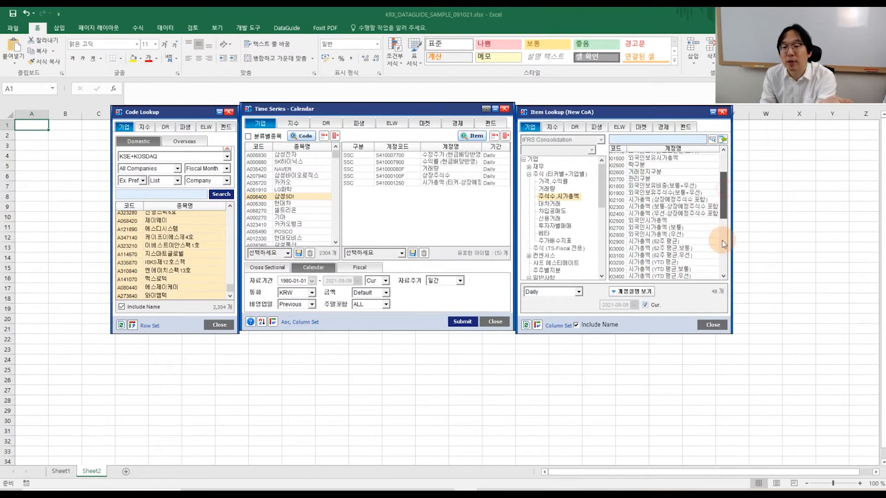
left_click(554, 226)
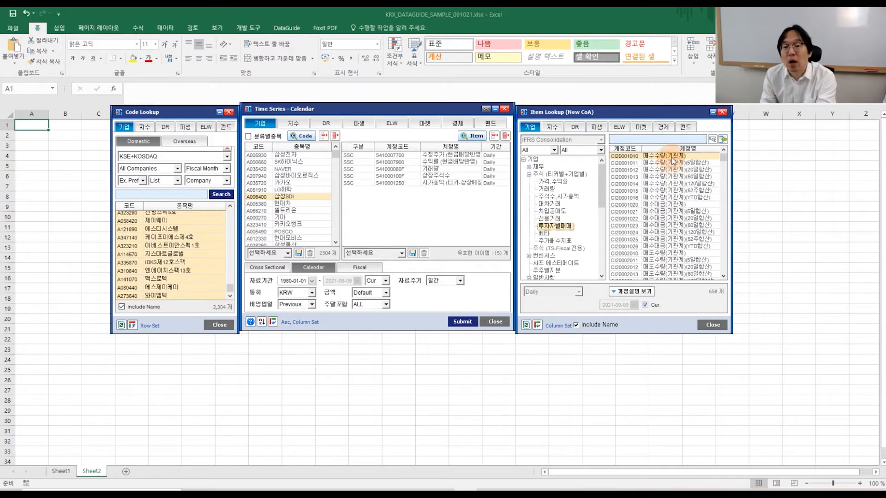
left_click_drag(674, 156, 449, 236)
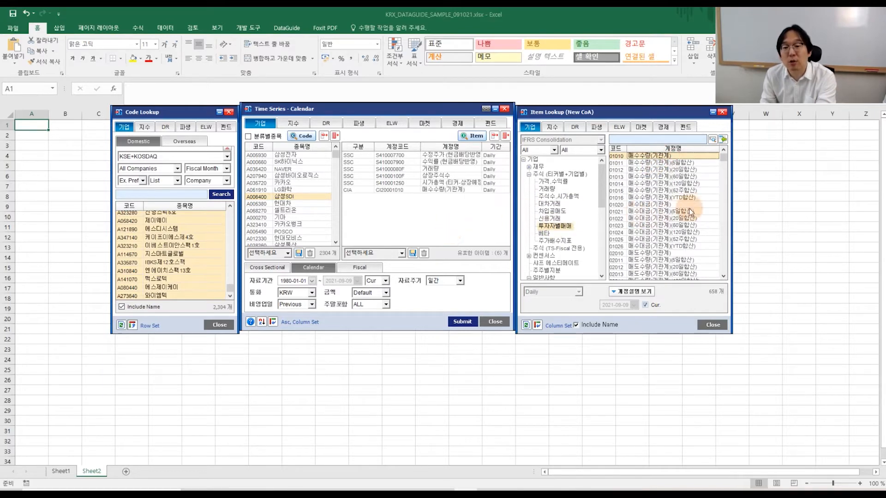
left_click_drag(724, 159, 723, 218)
left_click(648, 185)
left_click_drag(654, 187, 417, 209)
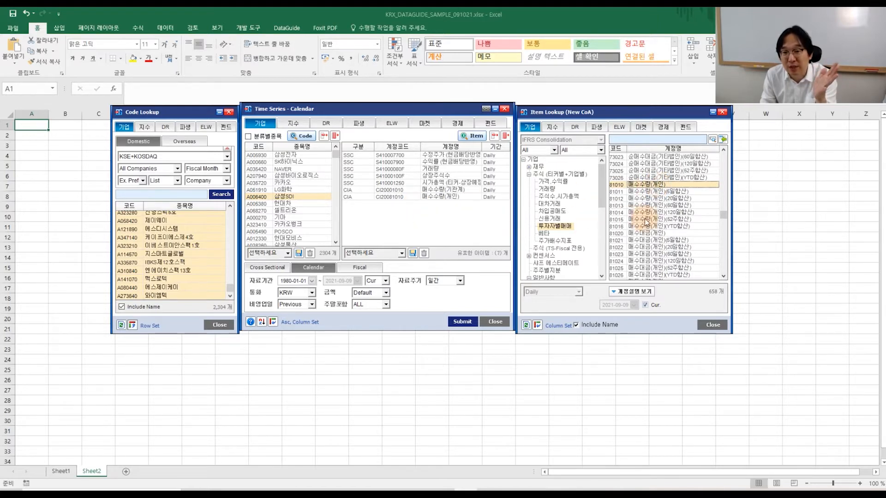
mouse_move(723, 217)
left_mouse_down()
mouse_move(724, 238)
mouse_move(724, 225)
left_mouse_up()
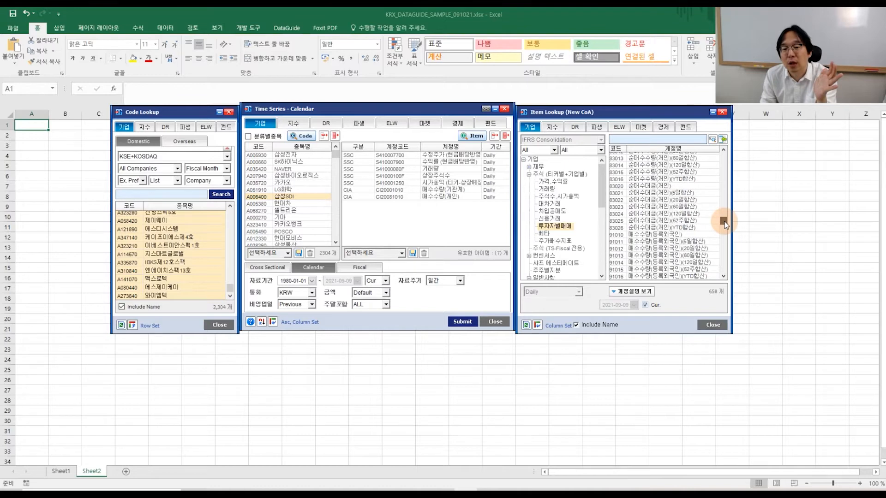
left_click(659, 234)
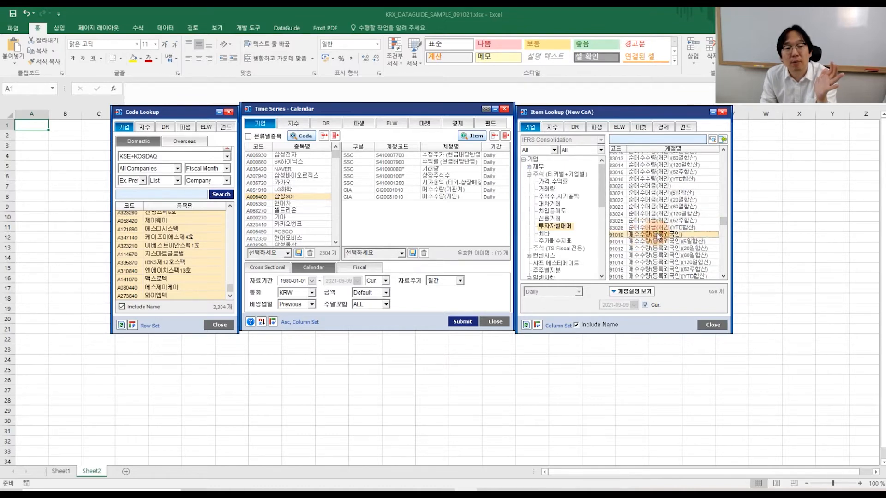
mouse_move(723, 219)
left_mouse_down()
mouse_move(724, 228)
mouse_move(724, 219)
left_mouse_up()
Add the sell-volume items 매도수량(기관계) and 매도수량(개인) from the 투자자별매매 category to the item list
left_click_drag(723, 219, 723, 157)
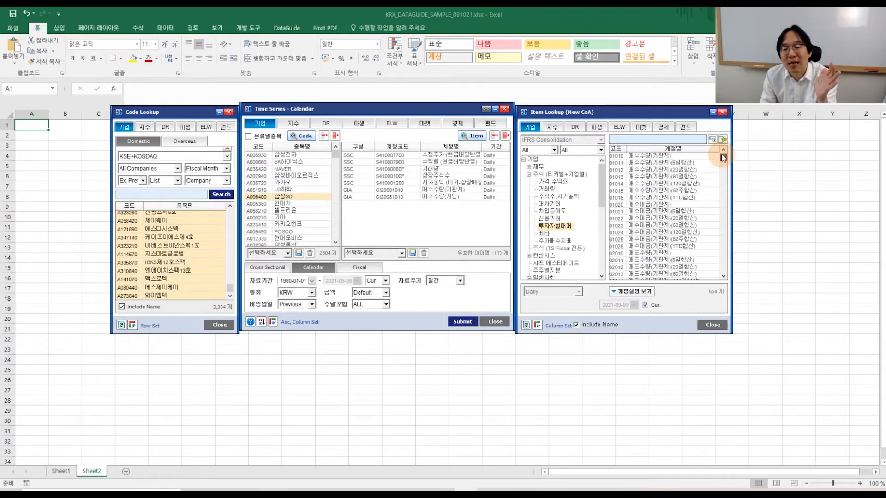
left_click_drag(644, 253, 422, 214)
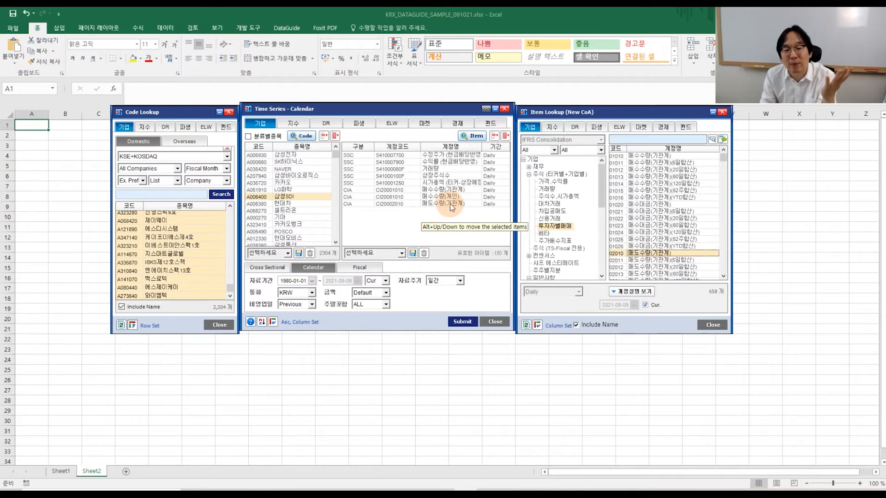
left_click_drag(724, 157, 722, 222)
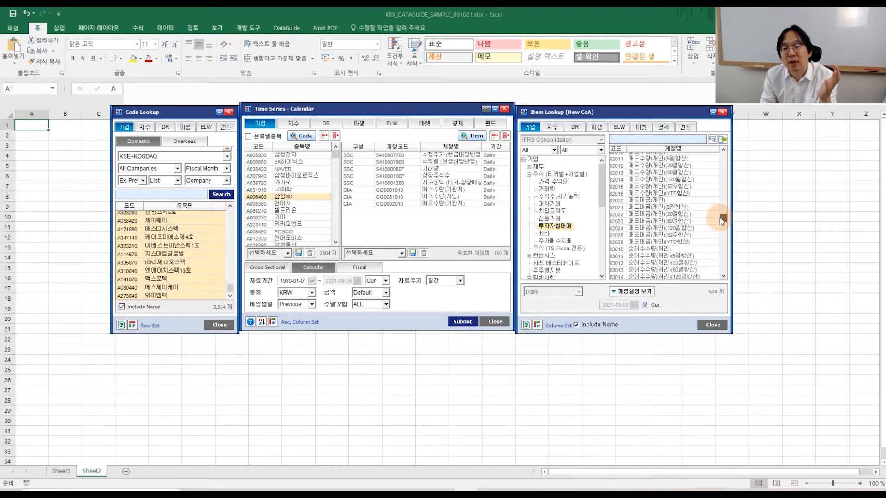
left_click(655, 200)
scroll(658, 202, "up", 2)
left_click_drag(656, 193, 387, 237)
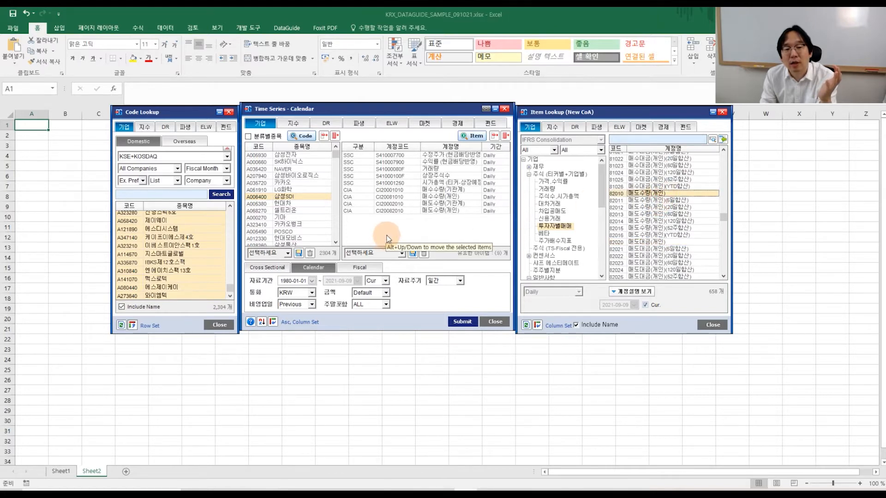
Add the foreign-investor items 매수수량(외국인계) and 매도수량(외국인계) from the 투자자별매매 category to the item list
left_click_drag(720, 225, 721, 234)
left_click(666, 241)
left_click_drag(666, 240, 457, 234)
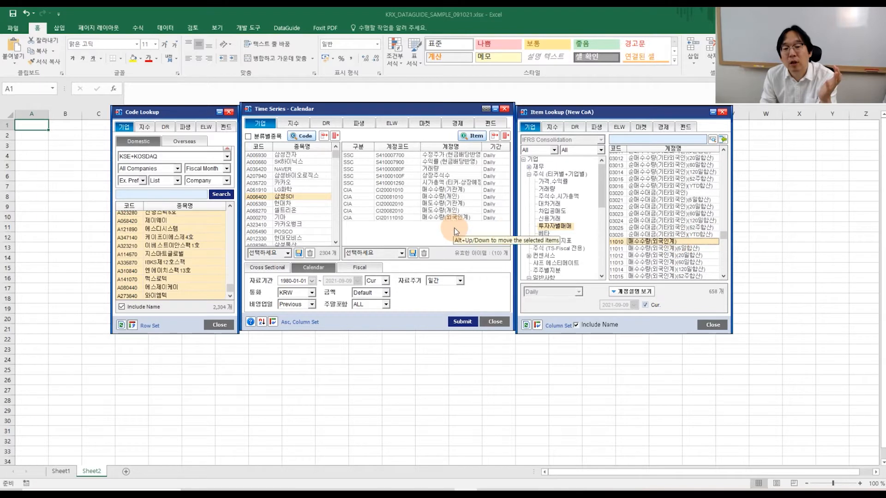
left_click(725, 271)
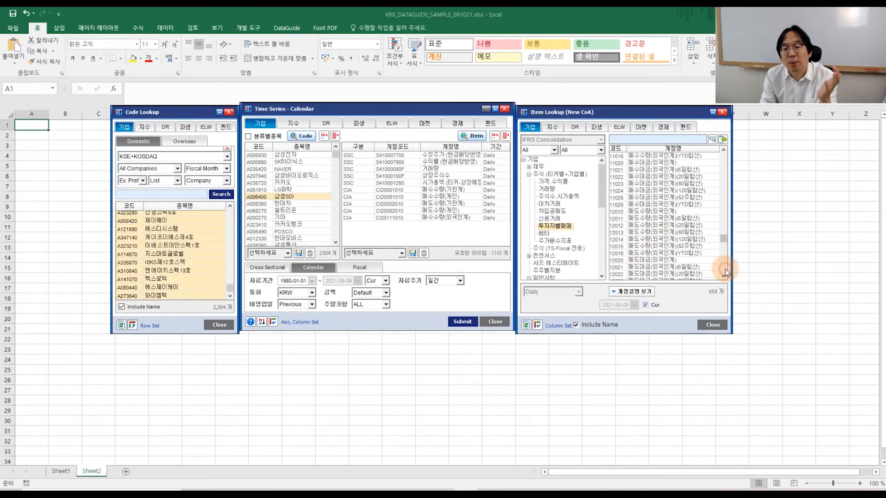
left_click(663, 214)
left_click_drag(663, 217, 466, 237)
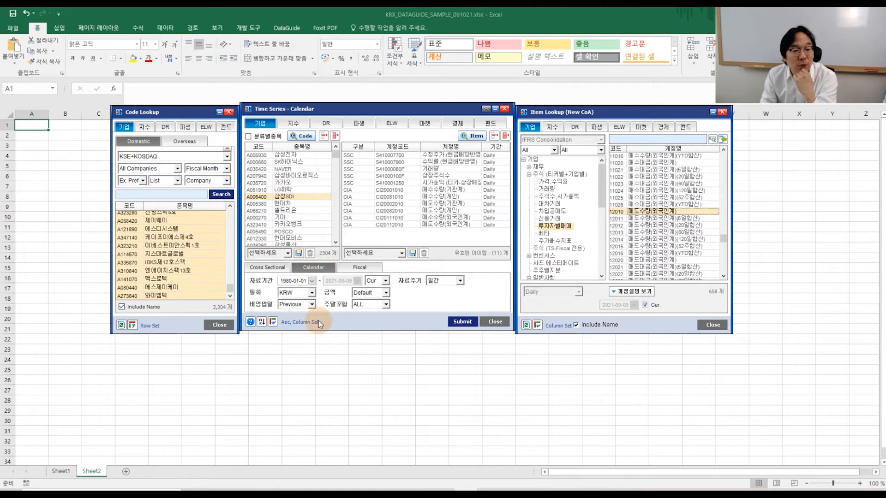
Try to submit the daily time-series request in the Column Set layout
left_click(466, 323)
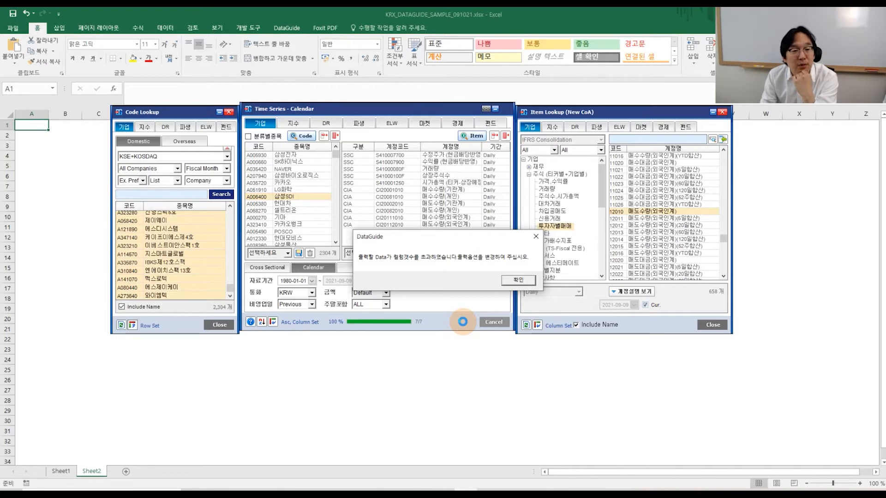
left_click(519, 280)
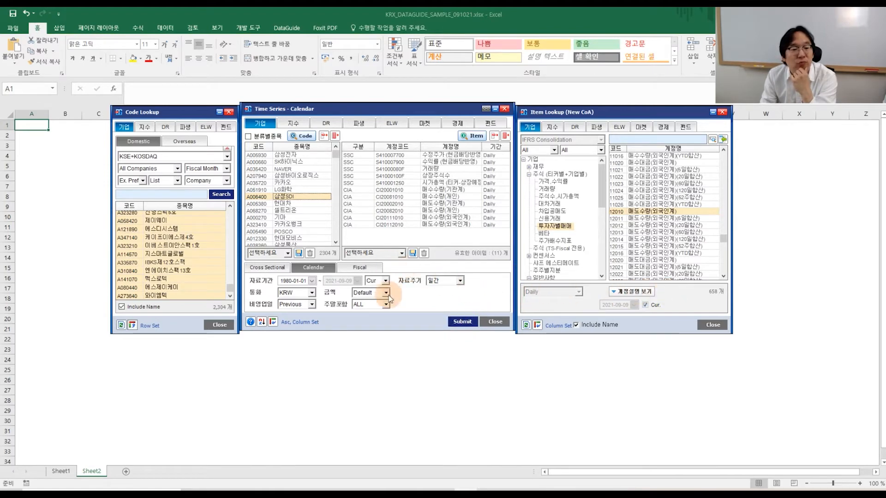
Switch the output layout of the time-series request to Row Set and submit it for download
left_click(273, 322)
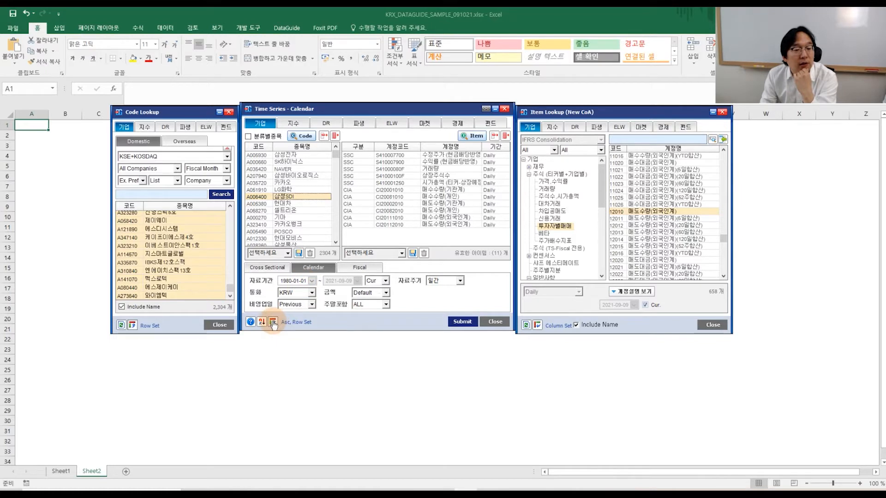
left_click(273, 324)
left_click(273, 323)
left_click(273, 325)
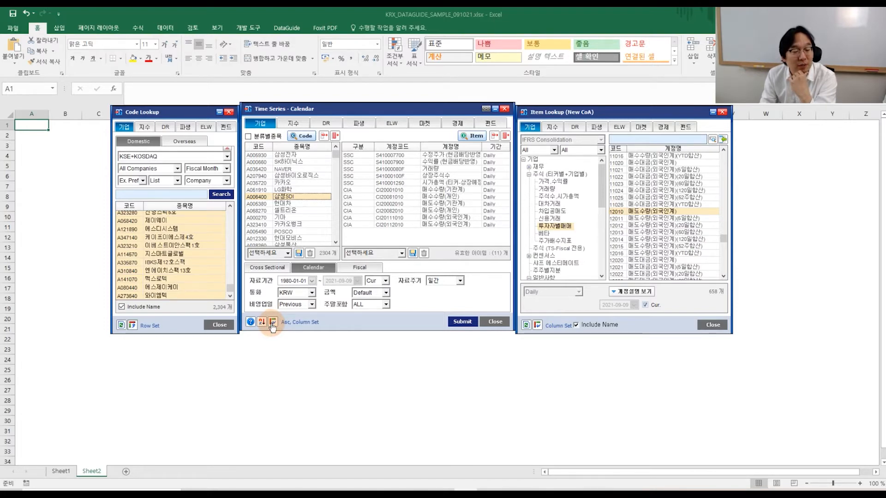
left_click(273, 324)
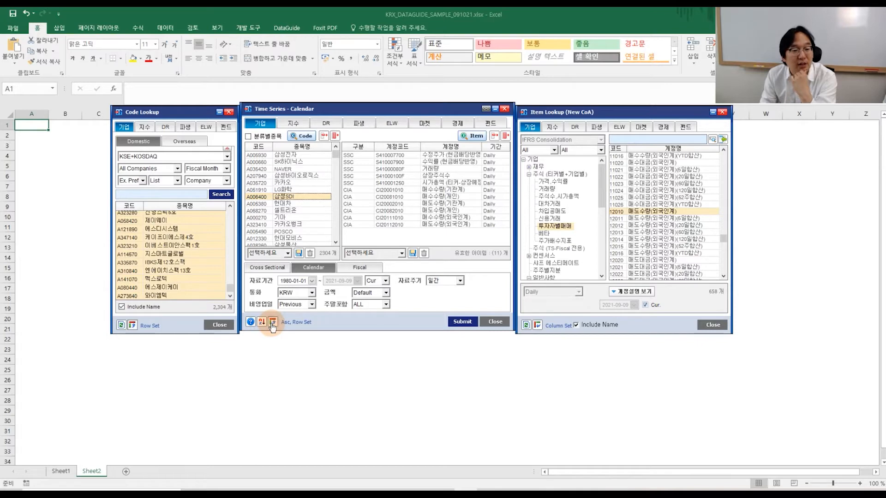
left_click(272, 324)
left_click(272, 325)
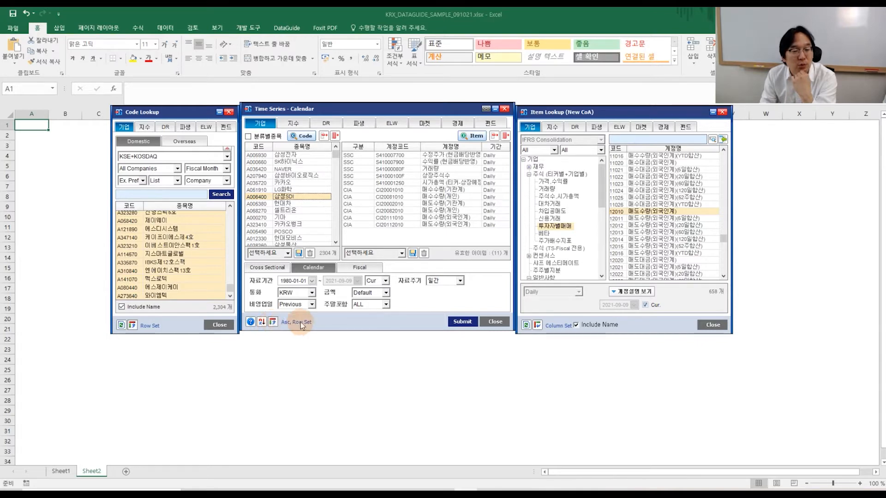
left_click(461, 322)
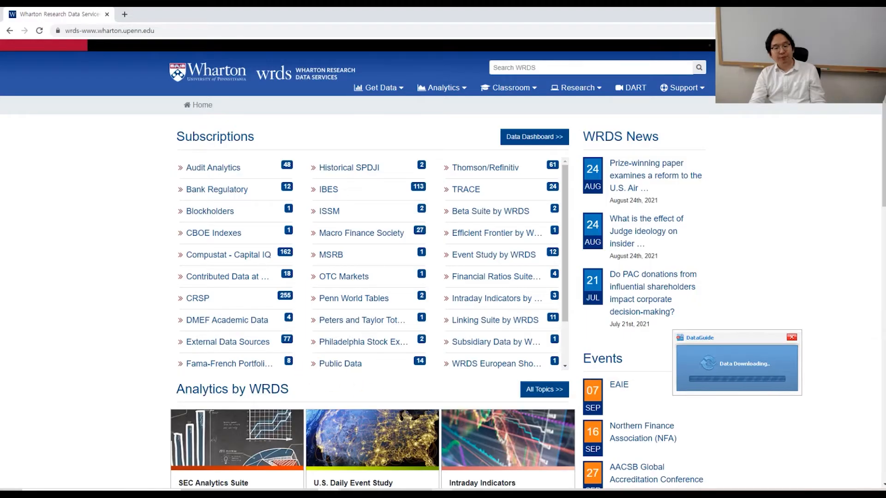
Check the DataGuide download progress in Excel and return to the Wharton Research Data Services page in Chrome
key("alt+Tab")
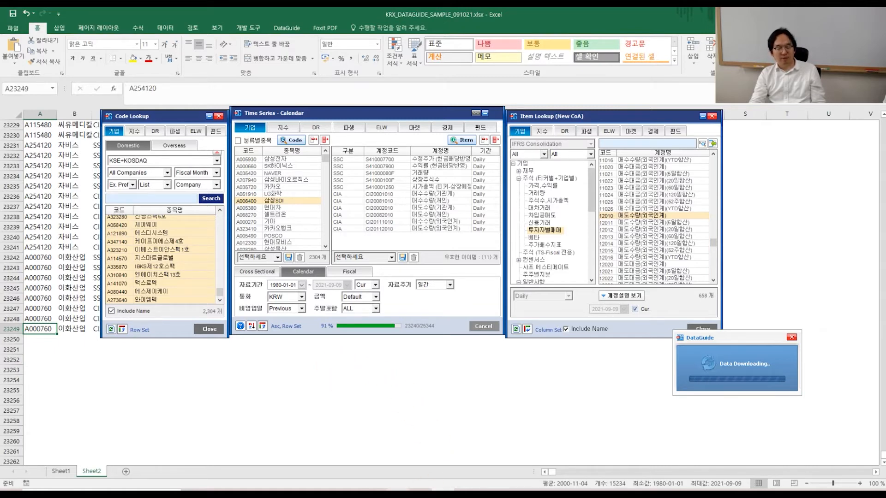
mouse_move(329, 491)
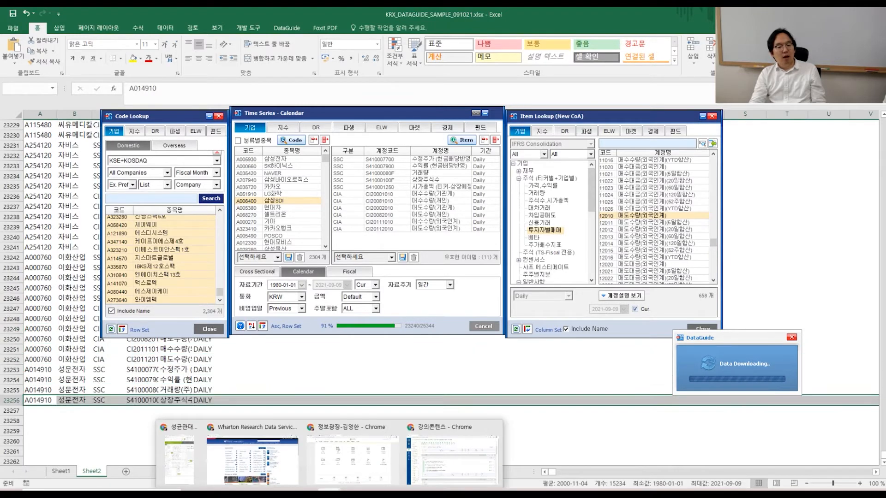
left_click(252, 457)
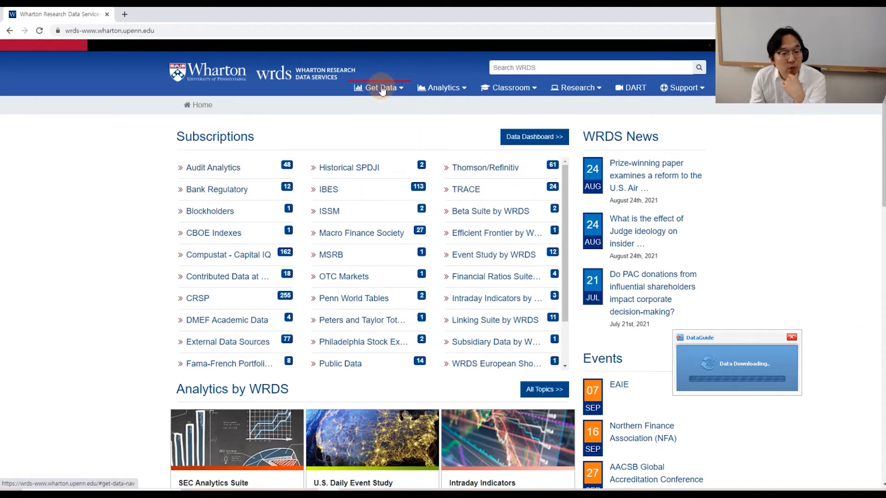
Look through the WRDS subscriptions list and open Compustat - Capital IQ
scroll(222, 286, "down", 1)
scroll(219, 283, "up", 1)
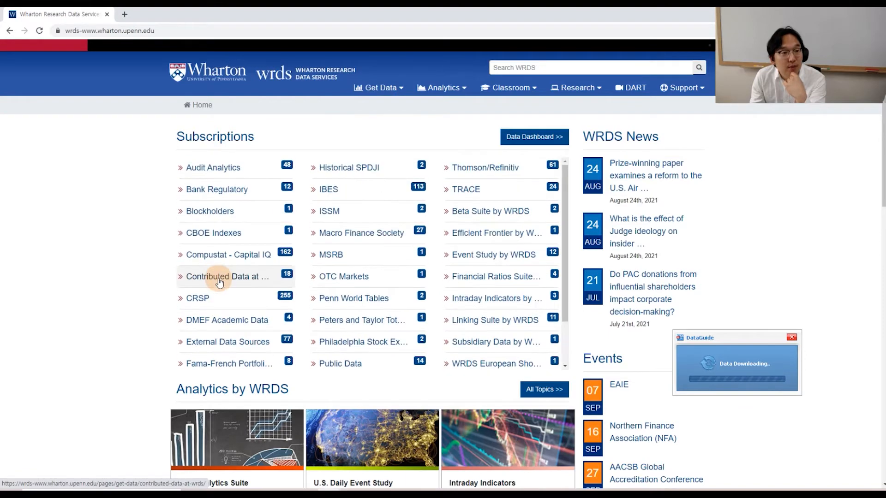
scroll(220, 283, "down", 1)
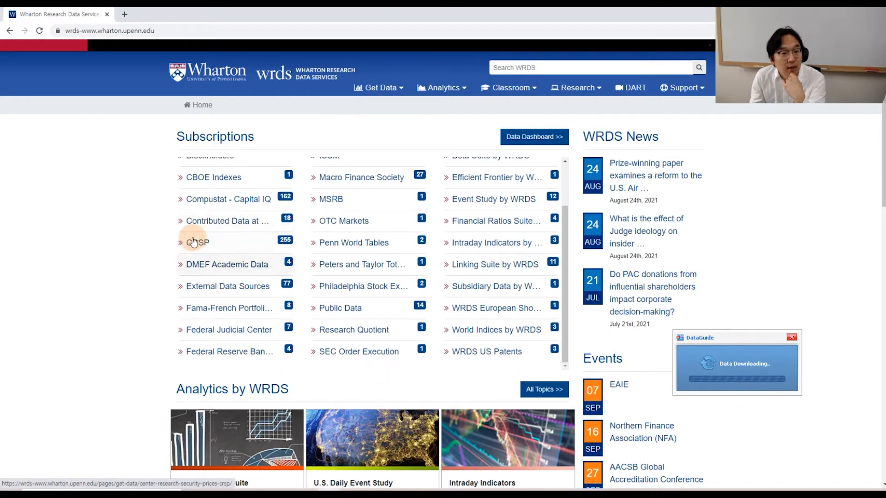
scroll(159, 330, "down", 5)
scroll(131, 341, "up", 5)
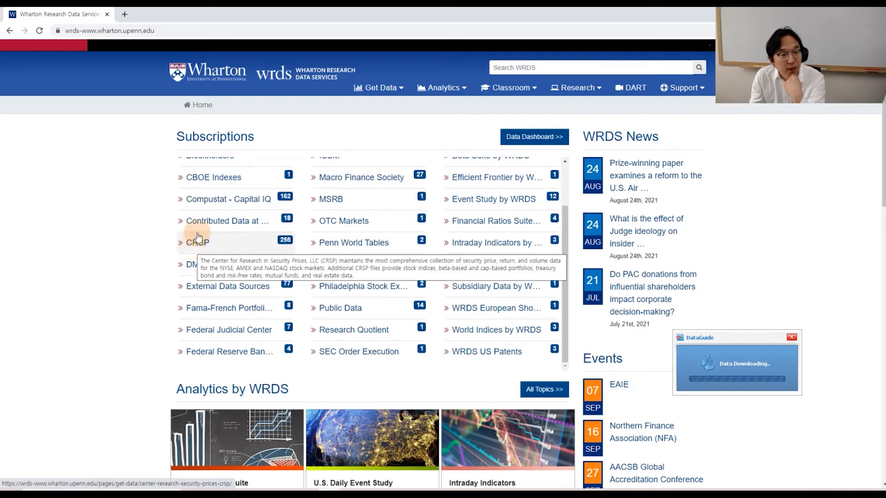
left_click(211, 200)
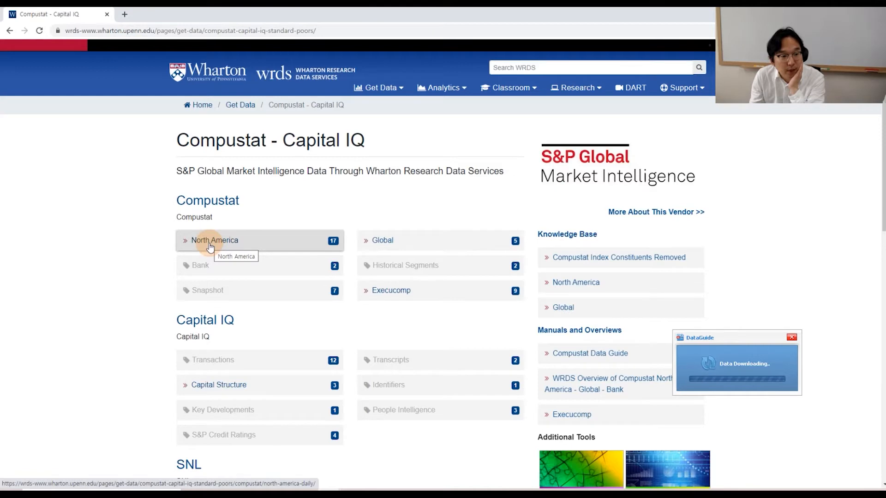
Open the Fundamentals Annual dataset of Compustat North America
scroll(113, 259, "down", 2)
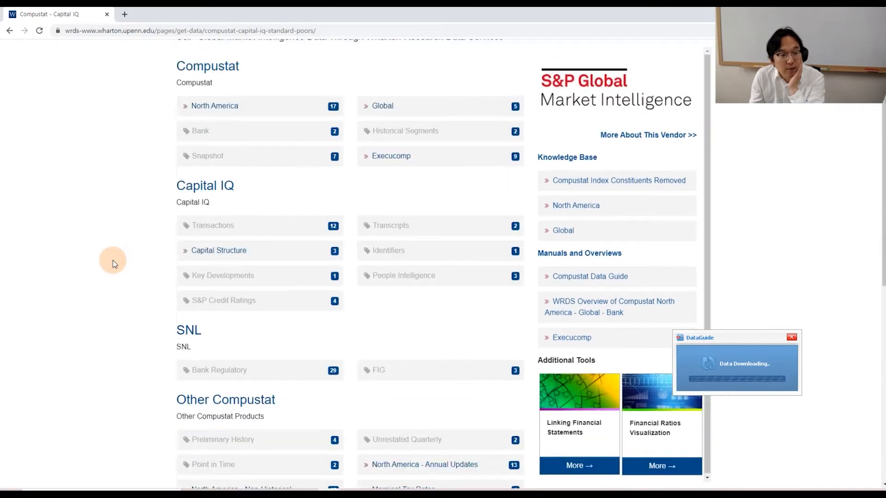
scroll(112, 260, "down", 2)
scroll(113, 260, "up", 4)
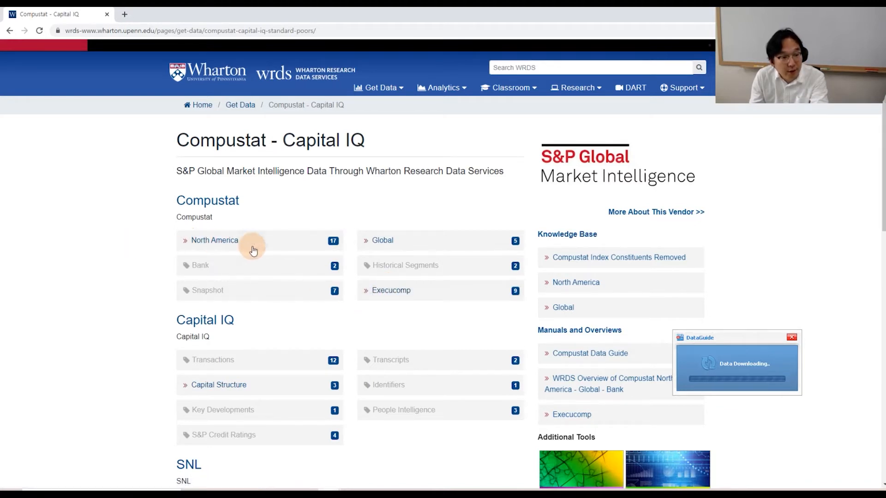
left_click(224, 245)
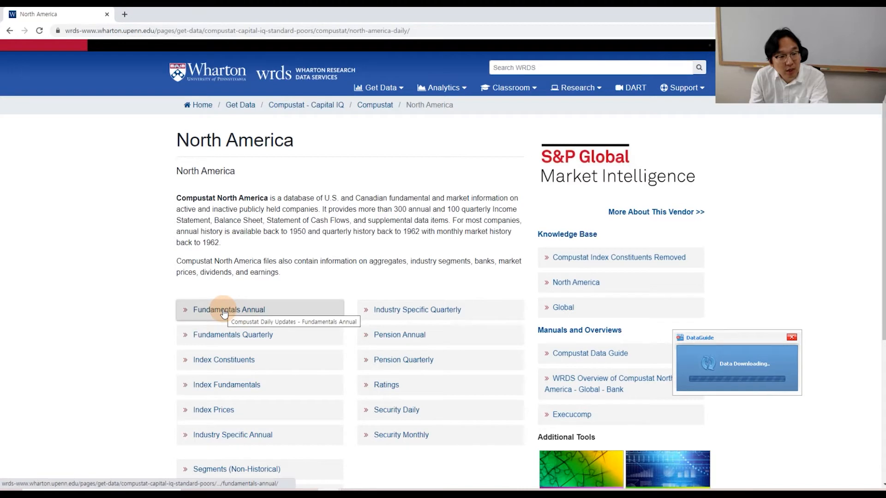
scroll(12, 286, "down", 5)
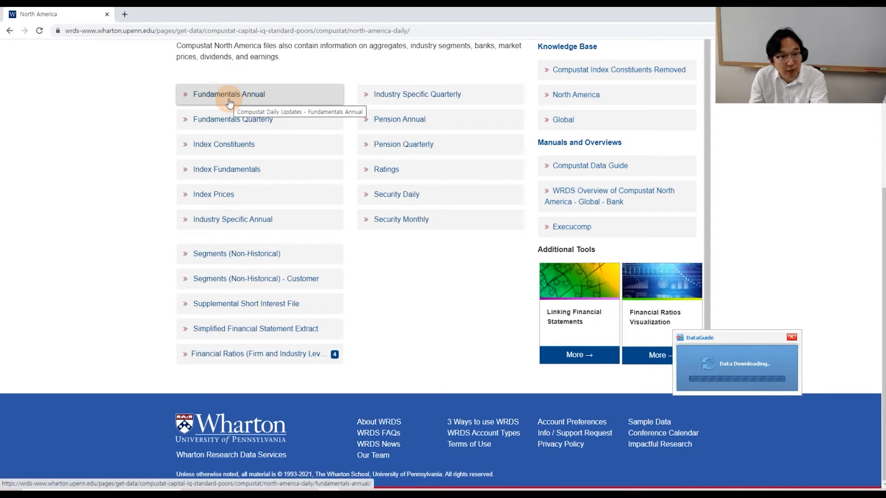
left_click(230, 102)
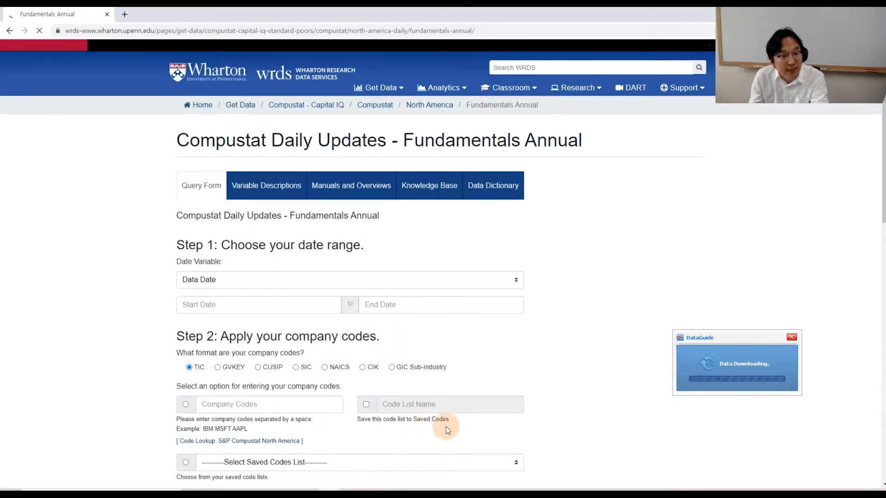
Examine the Fundamentals Annual query form from the date range and company codes down to the query output options
scroll(210, 420, "down", 1)
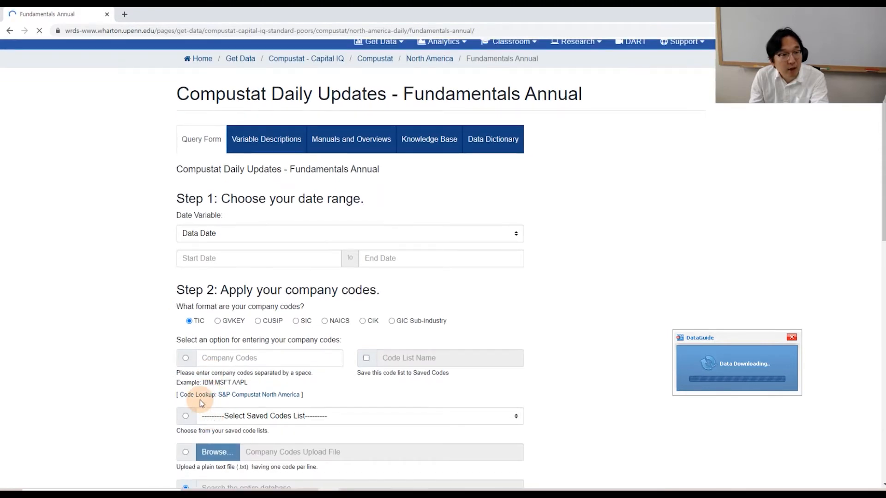
left_click(207, 143)
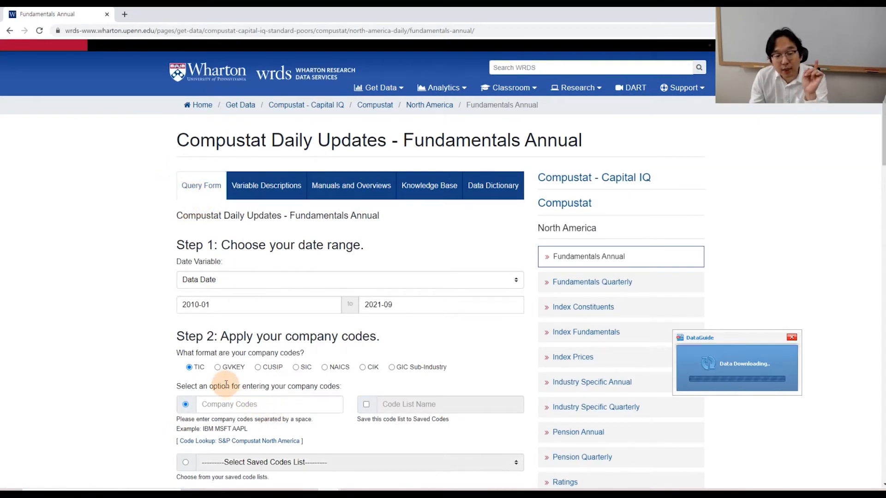
scroll(260, 341, "down", 5)
scroll(259, 340, "down", 15)
scroll(119, 369, "down", 6)
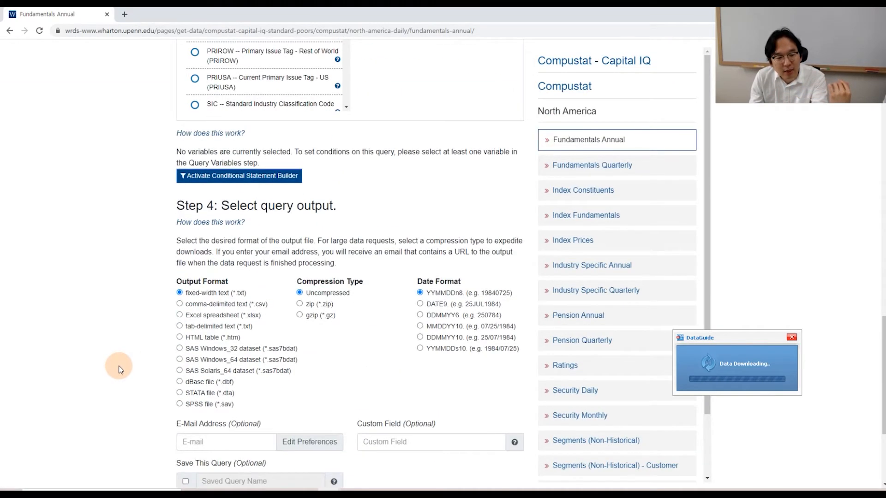
scroll(119, 369, "down", 4)
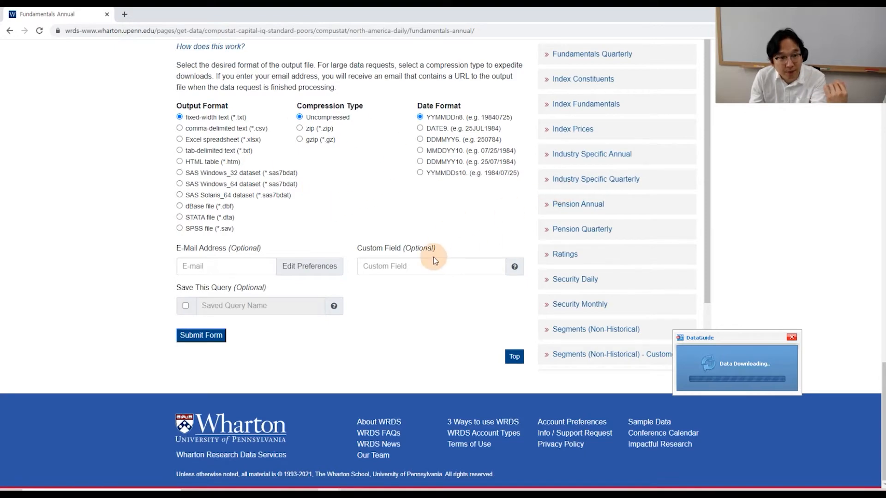
scroll(399, 303, "up", 20)
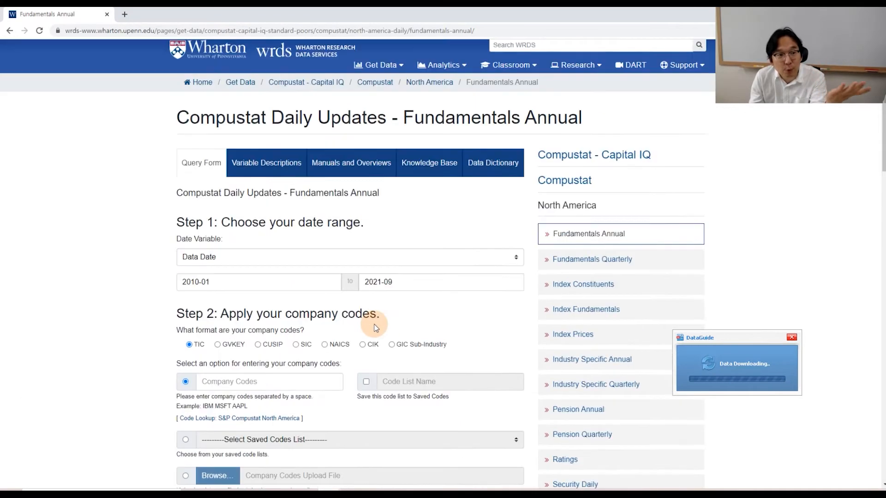
scroll(374, 324, "up", 1)
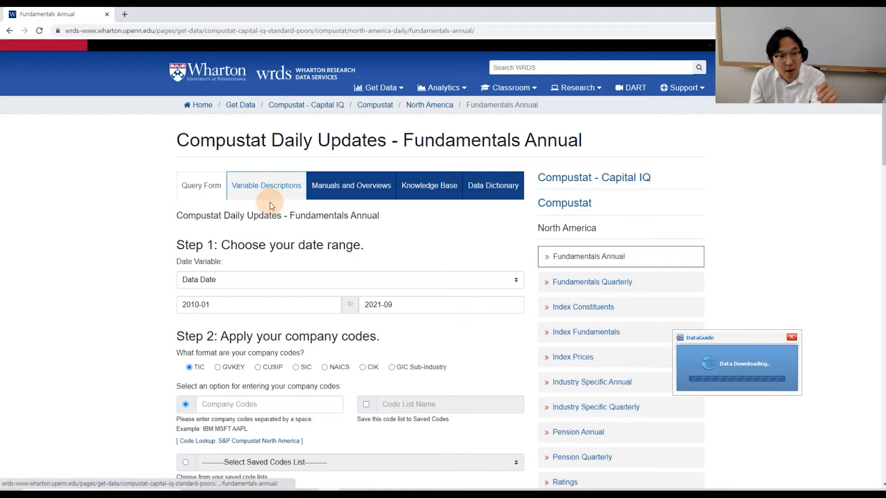
Read through the variable descriptions of the Fundamentals Annual dataset
left_click(270, 190)
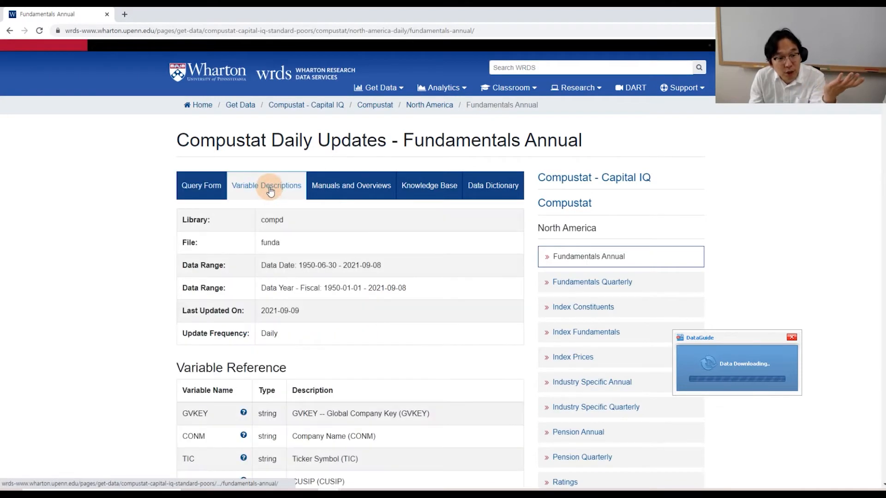
scroll(311, 317, "down", 1)
scroll(311, 318, "down", 15)
scroll(312, 323, "up", 2)
scroll(313, 327, "down", 4)
scroll(312, 327, "down", 4)
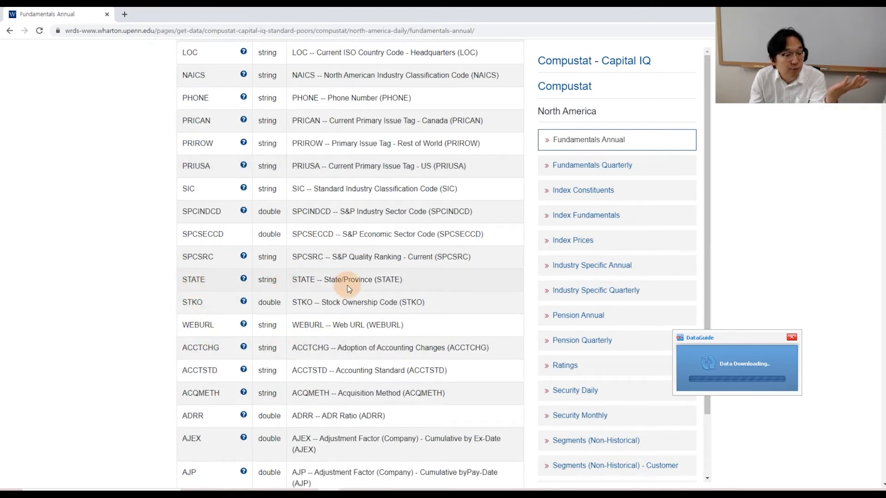
scroll(332, 323, "down", 20)
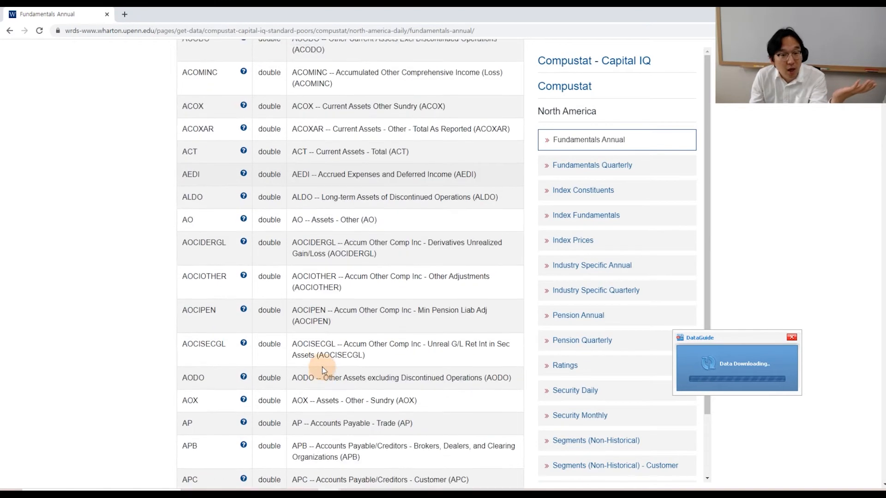
scroll(332, 346, "down", 4)
scroll(503, 265, "up", 12)
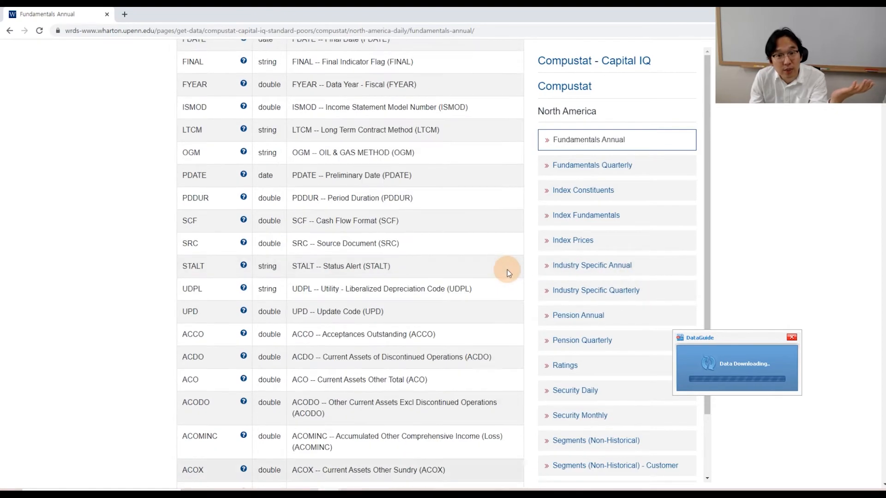
scroll(508, 270, "up", 15)
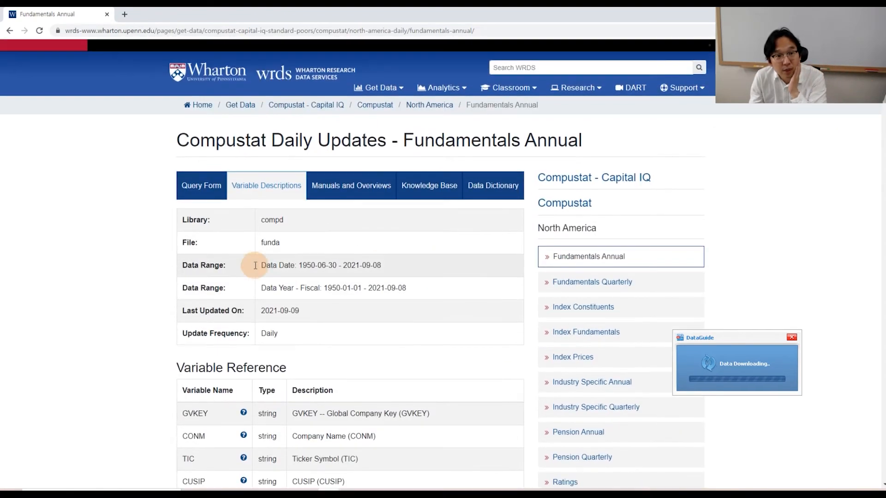
View the manuals and overviews, knowledge base and data dictionary for Fundamentals Annual
left_click(356, 189)
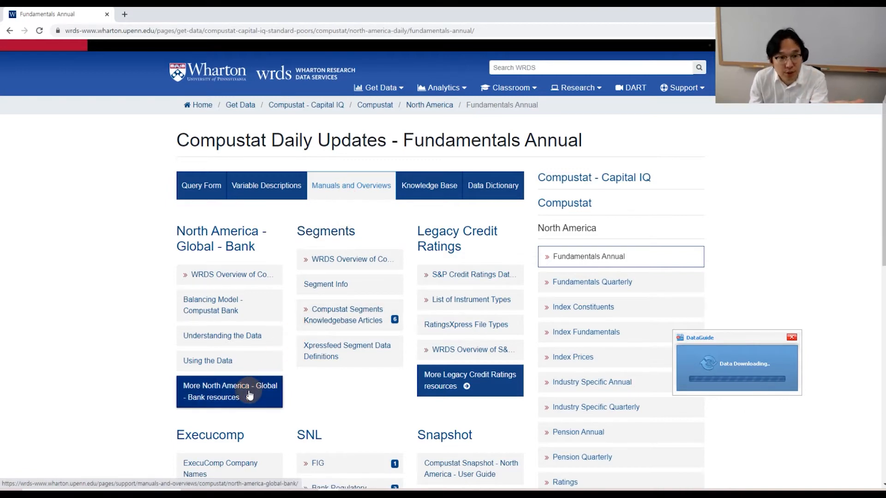
left_click(447, 195)
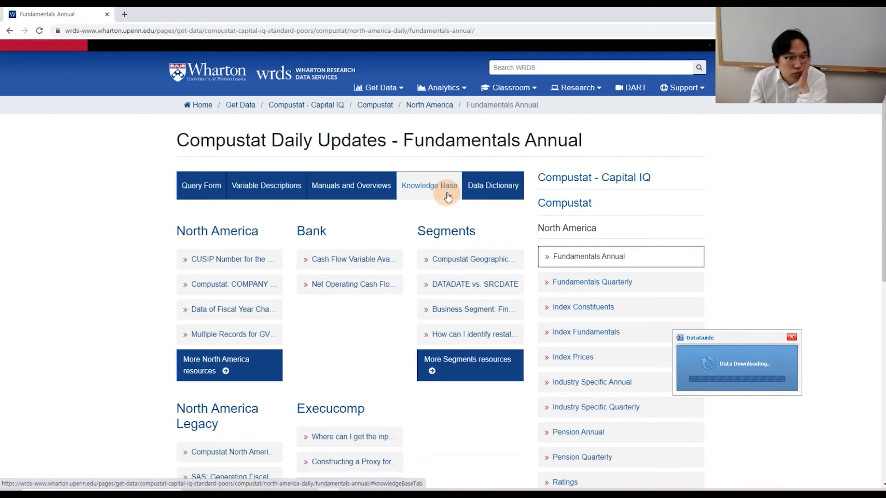
left_click(494, 190)
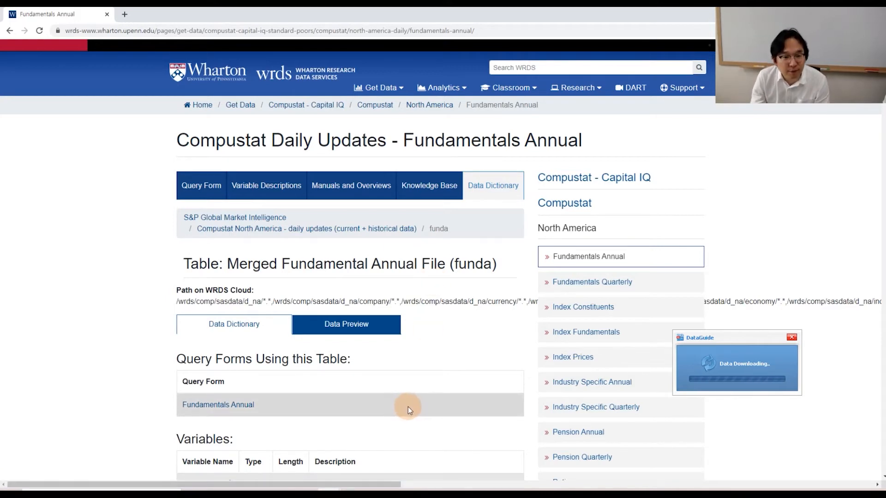
scroll(408, 407, "down", 4)
scroll(408, 413, "up", 2)
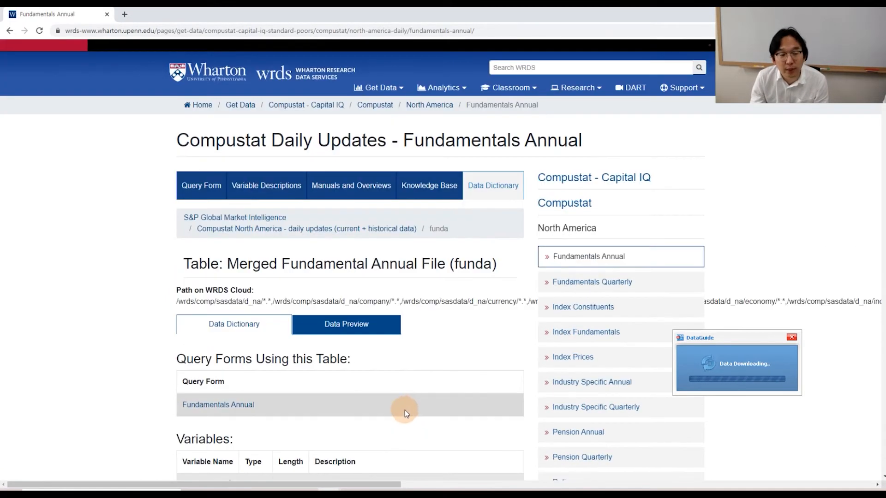
Return to the Fundamentals Annual query form and choose Data Date as the date variable
left_click(207, 186)
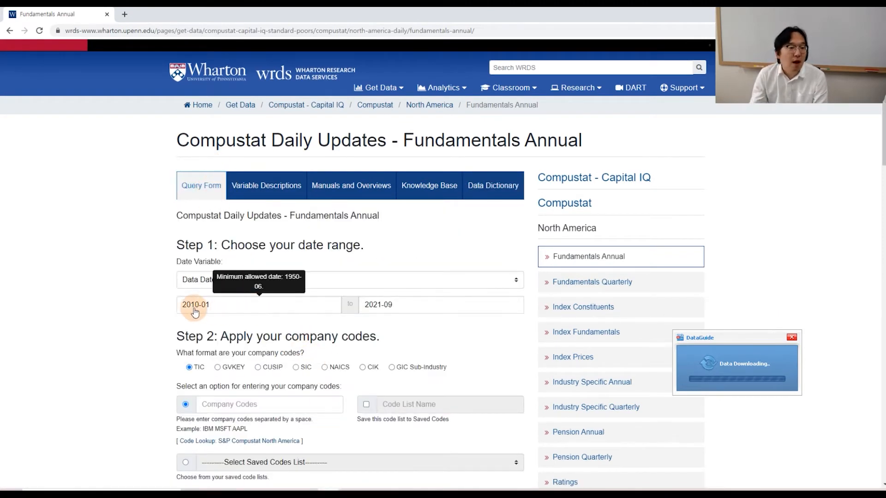
scroll(146, 295, "down", 3)
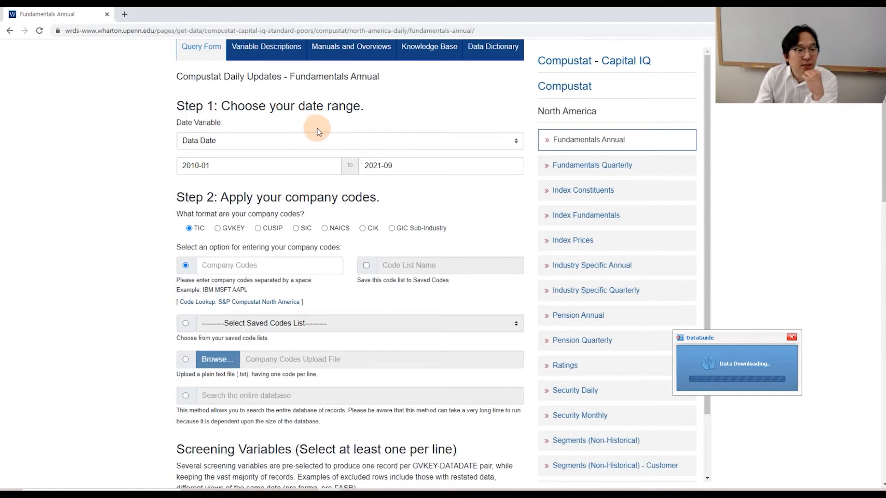
left_click(321, 143)
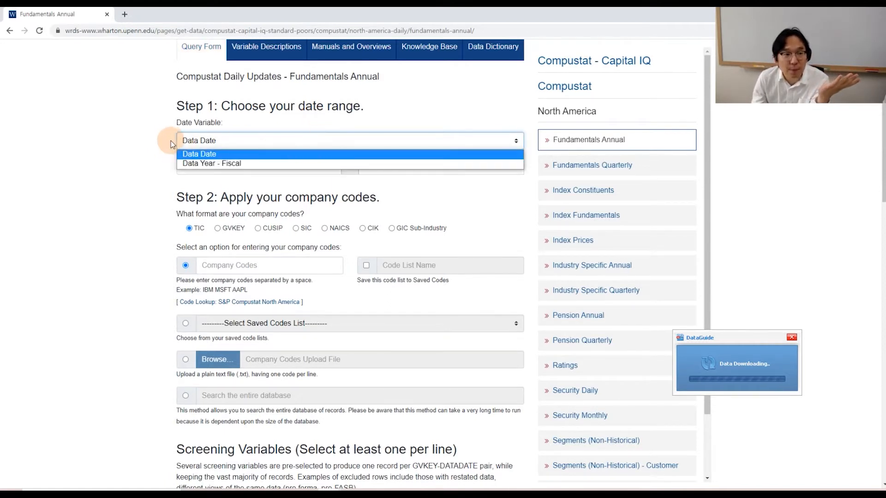
left_click(198, 148)
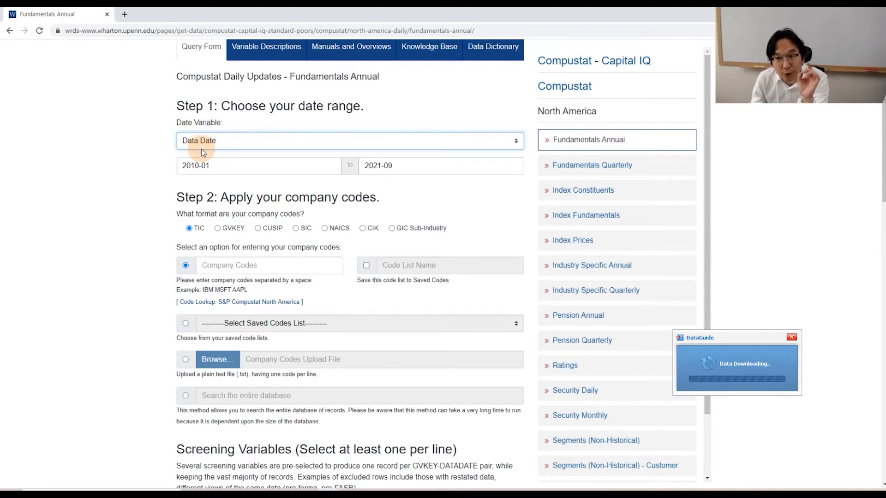
Set the start of the query's date range to 1950-06
mouse_move(208, 170)
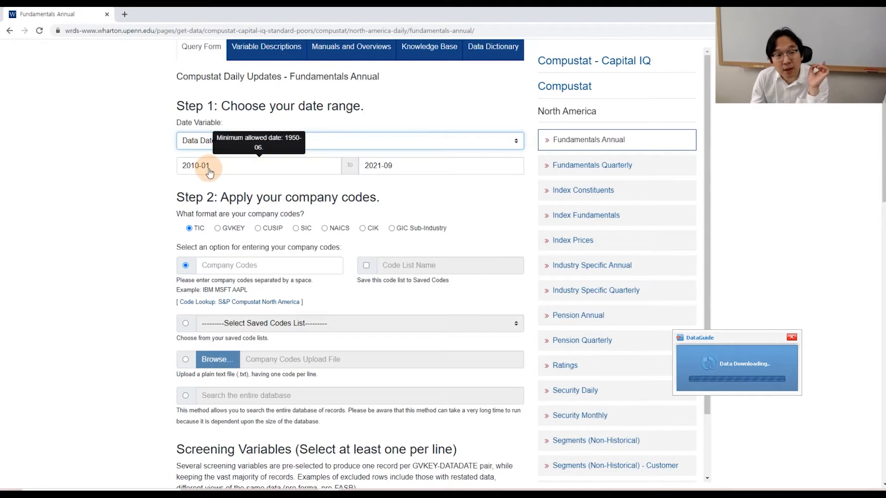
left_click(209, 171)
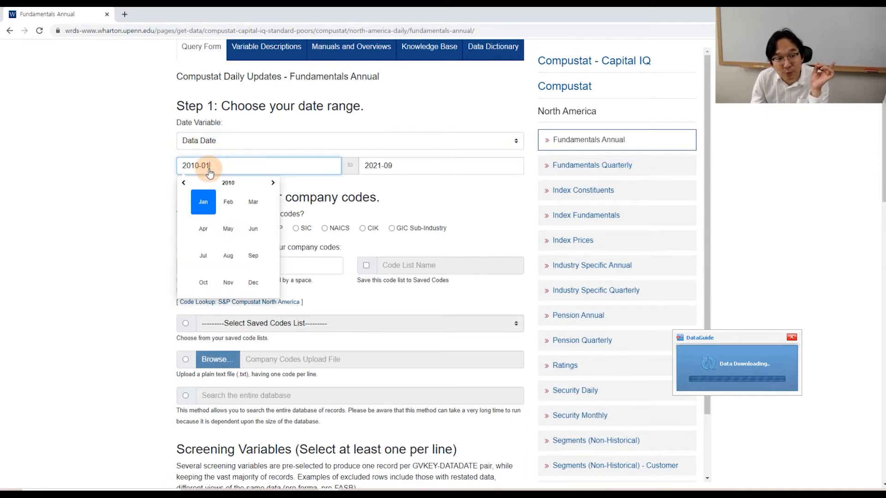
left_click(230, 185)
left_click(231, 186)
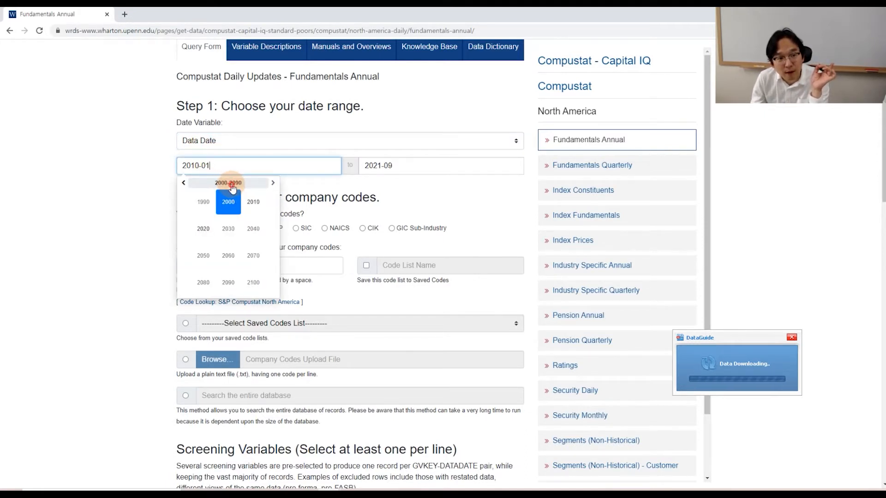
left_click(184, 183)
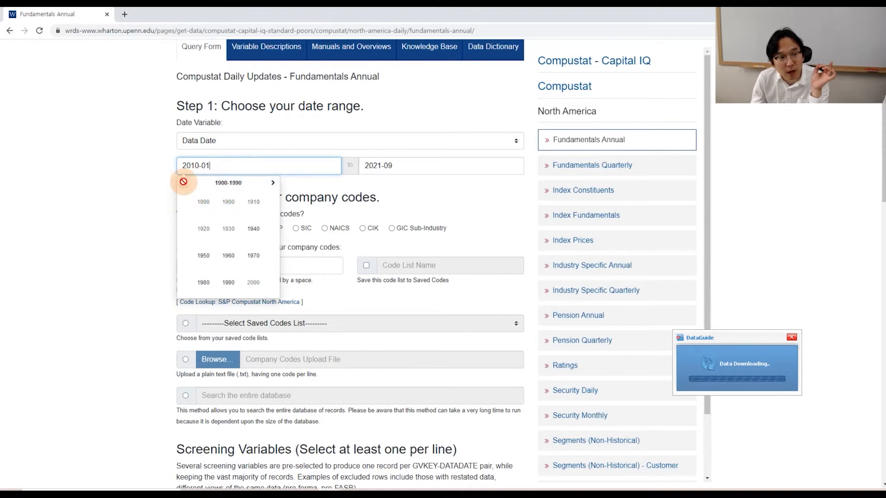
left_click(253, 229)
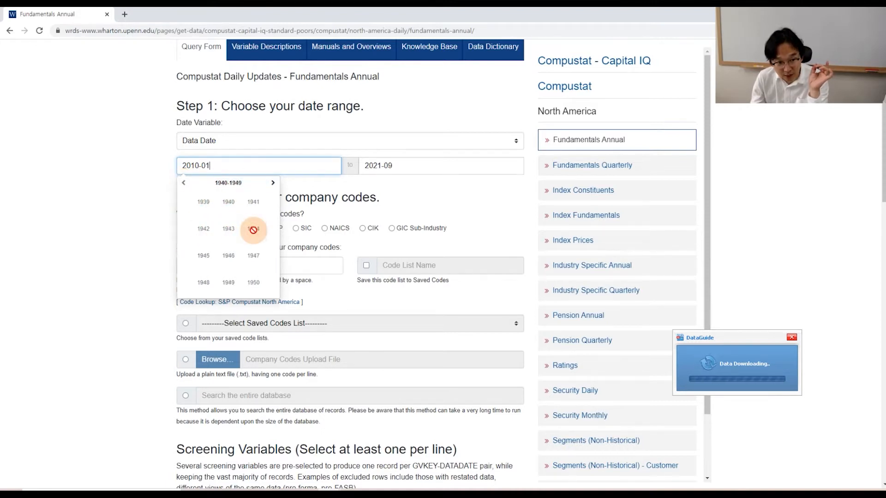
left_click(256, 284)
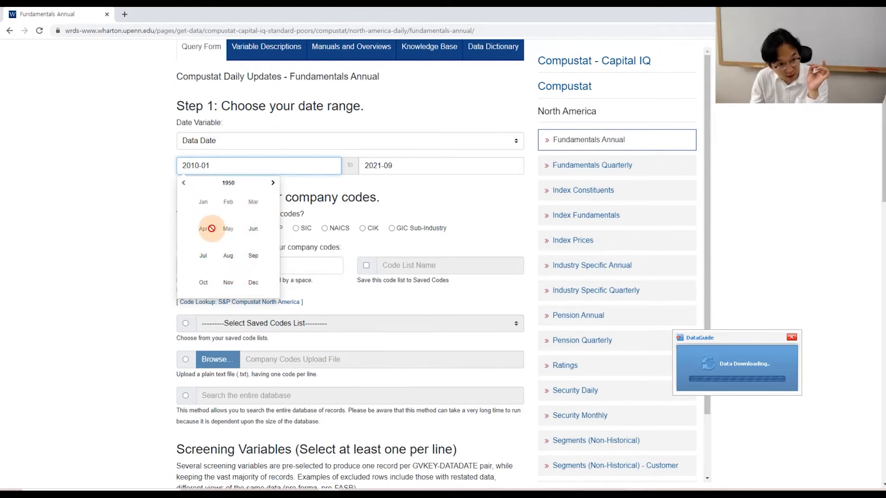
left_click(252, 229)
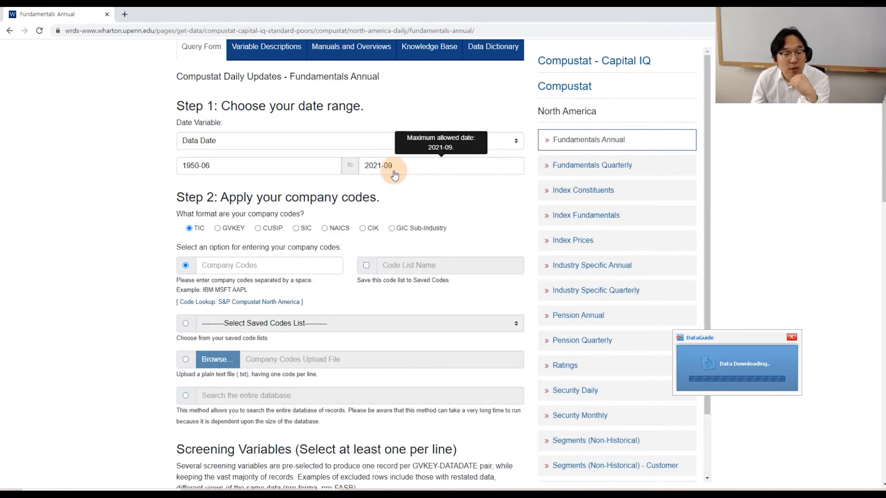
Set the company code format to GVKEY and choose to search the entire database
left_click(79, 247)
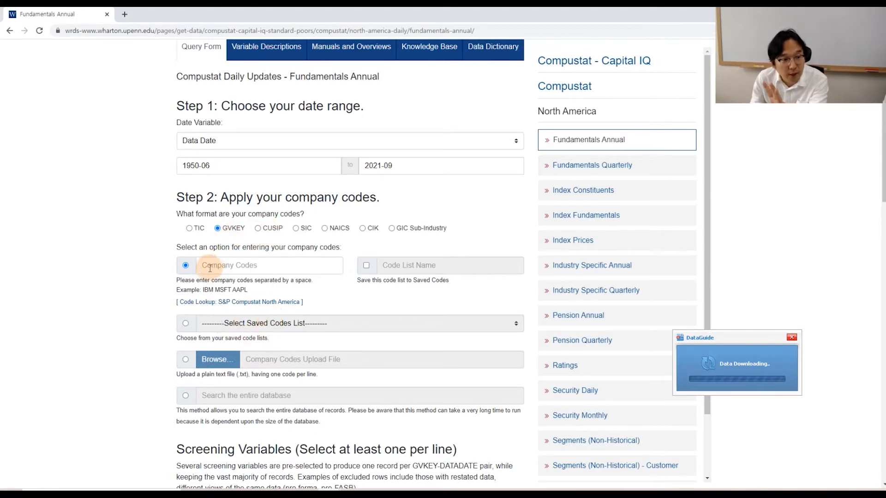
scroll(132, 348, "down", 2)
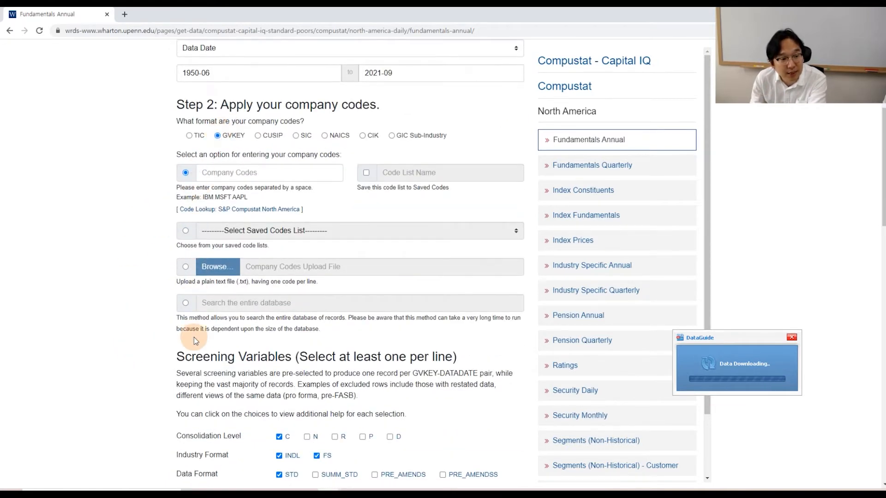
left_click(186, 303)
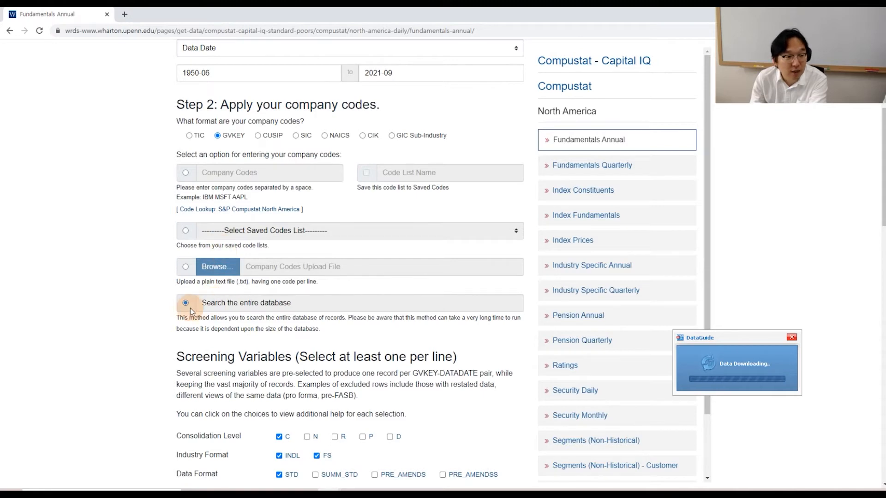
Review the screening variables and browse the list of available data items for the query
scroll(186, 308, "down", 5)
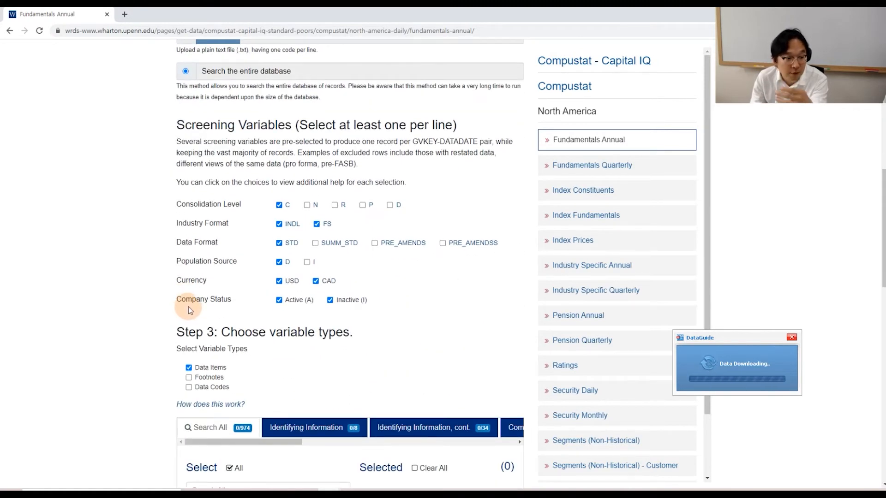
scroll(190, 303, "down", 9)
scroll(194, 302, "up", 3)
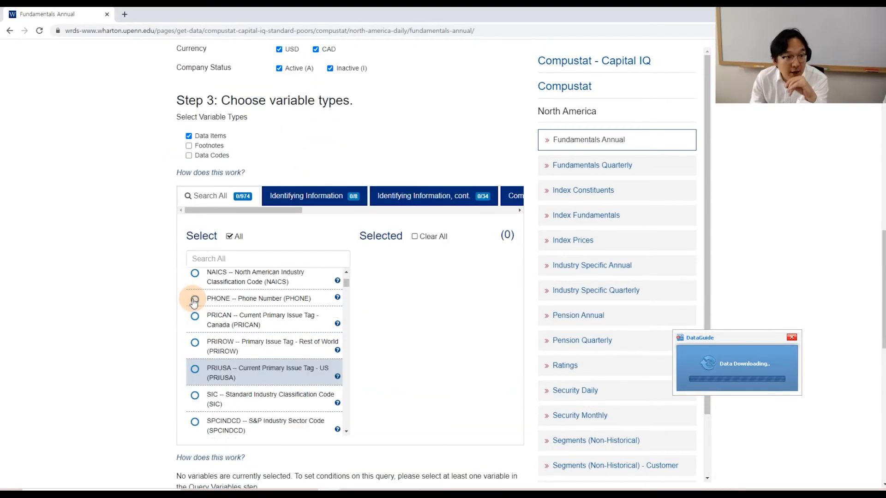
scroll(194, 303, "up", 3)
scroll(155, 292, "down", 4)
scroll(155, 292, "up", 3)
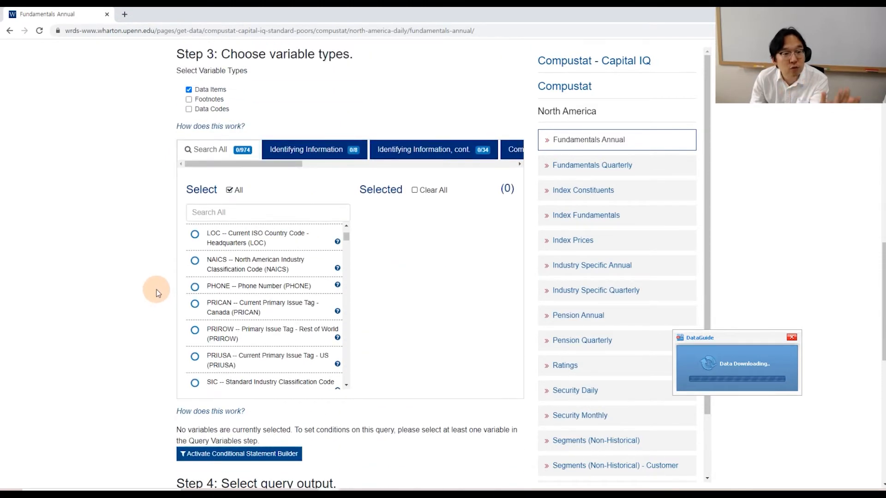
scroll(157, 291, "up", 1)
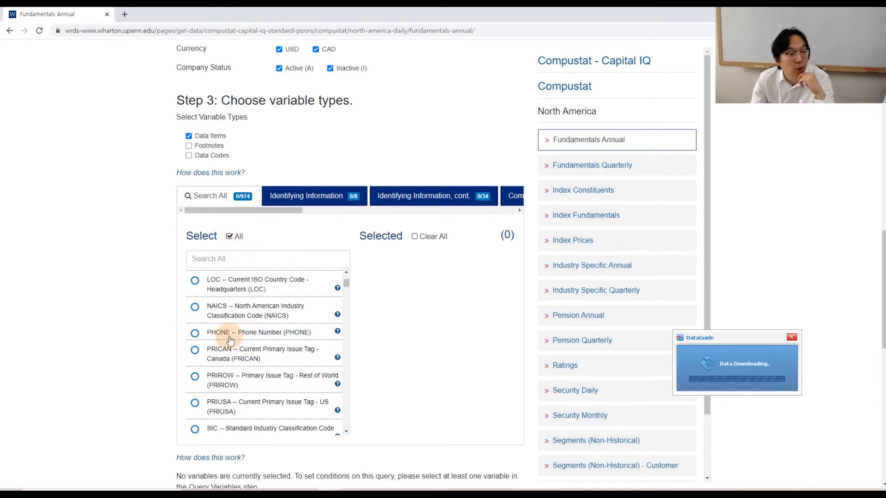
scroll(257, 364, "down", 1)
scroll(261, 365, "up", 2)
Add GVKEY, Company Name, Ticker Symbol, CUSIP, CIK Number, Stock Exchange Code and Fiscal Year-End to the selected query variables
scroll(261, 365, "up", 9)
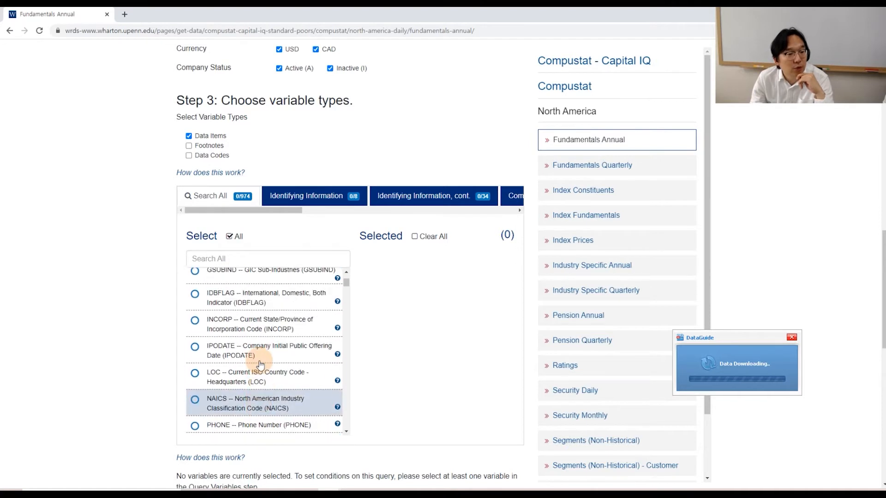
scroll(261, 365, "up", 2)
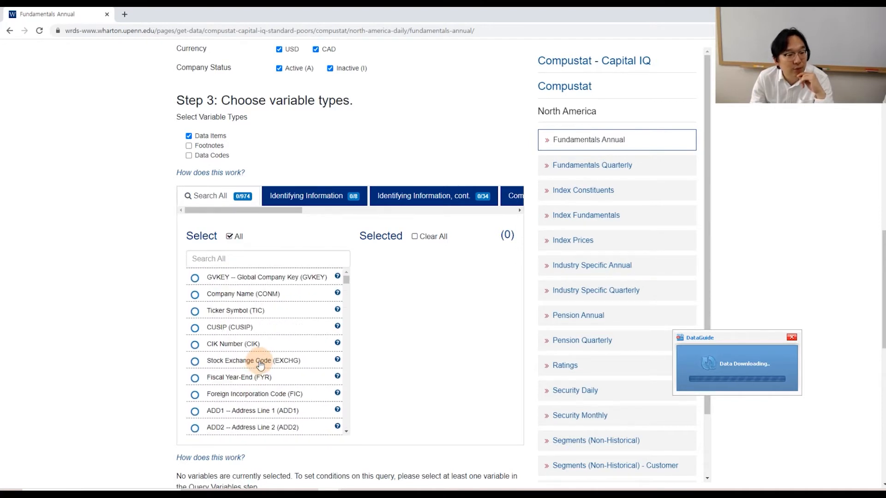
left_click(195, 279)
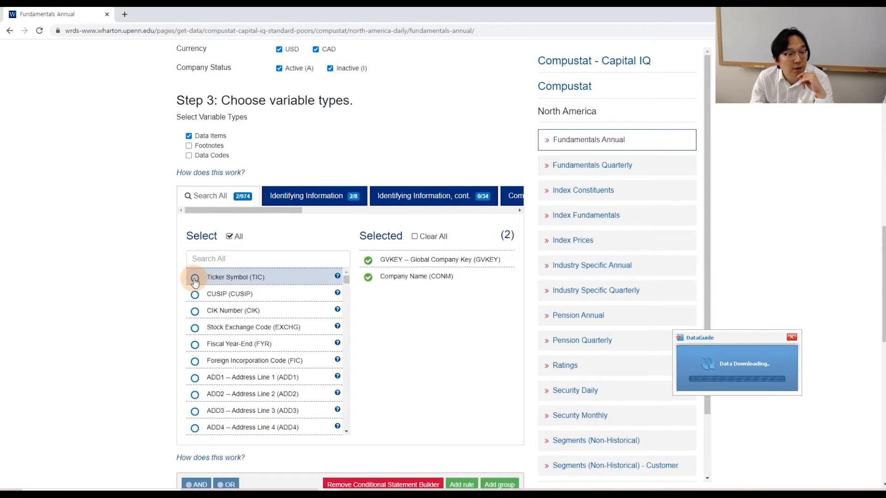
left_click(194, 279)
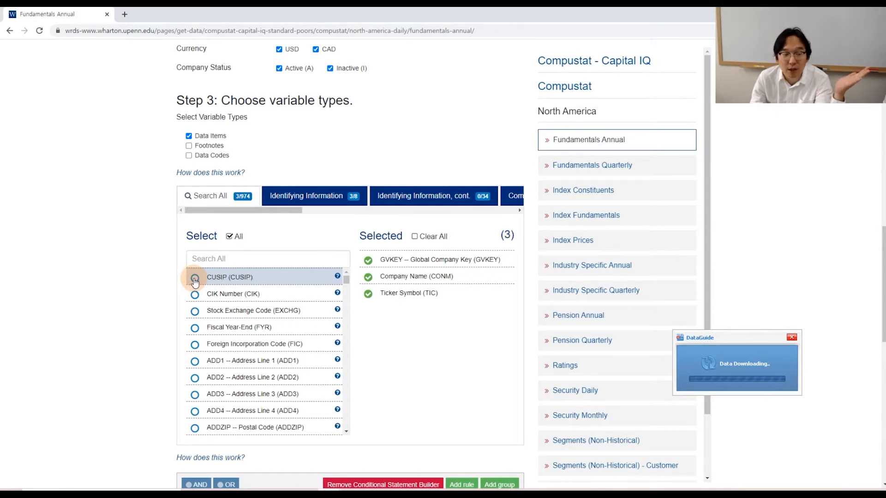
left_click(195, 278)
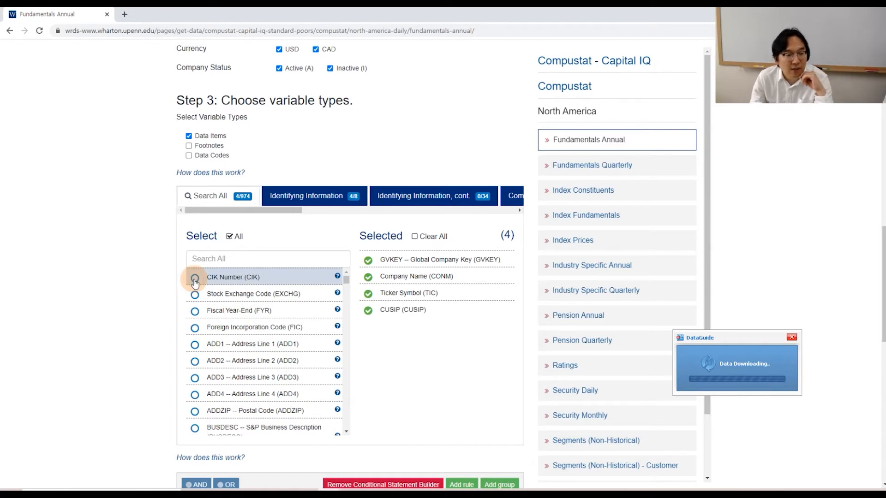
left_click(195, 279)
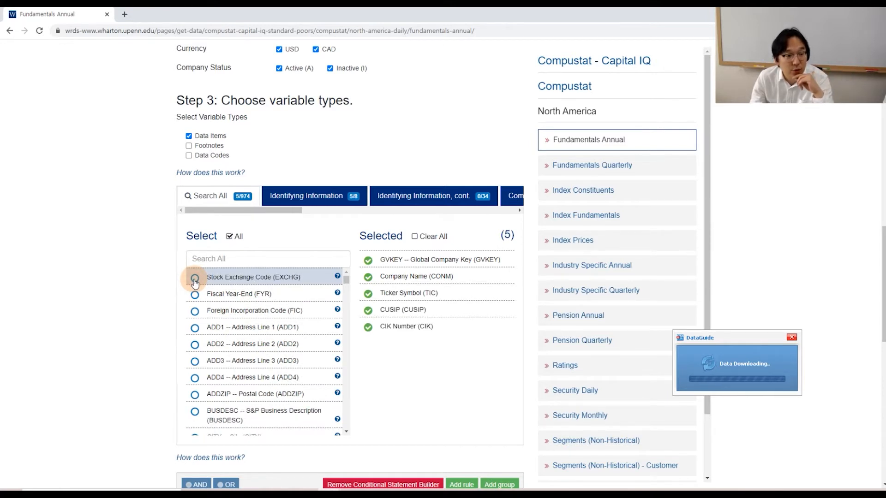
left_click(195, 279)
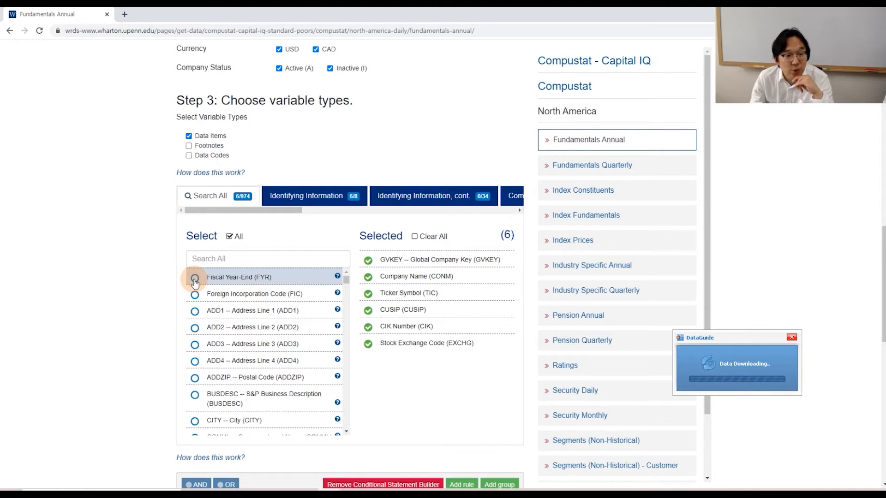
left_click(194, 278)
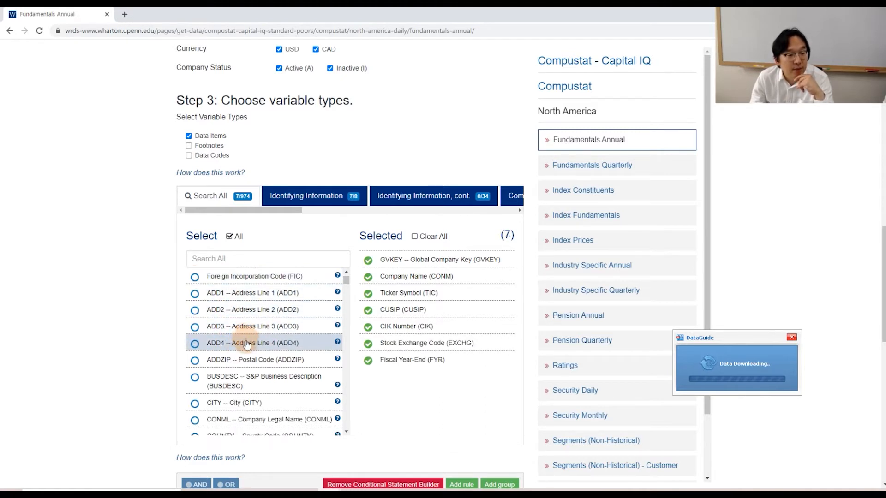
Add Company Legal Name (CONML) and Employer Identification Number (EIN) to the selected query variables
scroll(246, 342, "down", 1)
scroll(247, 343, "down", 1)
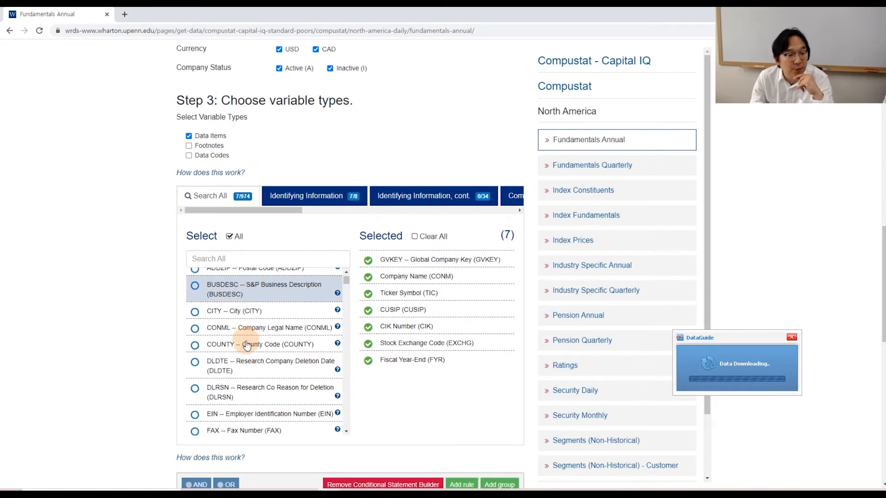
left_click(194, 329)
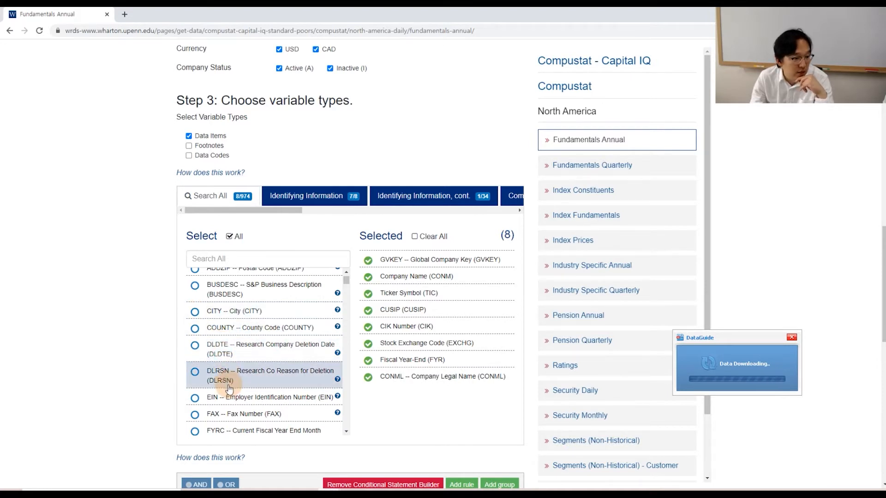
scroll(212, 376, "down", 1)
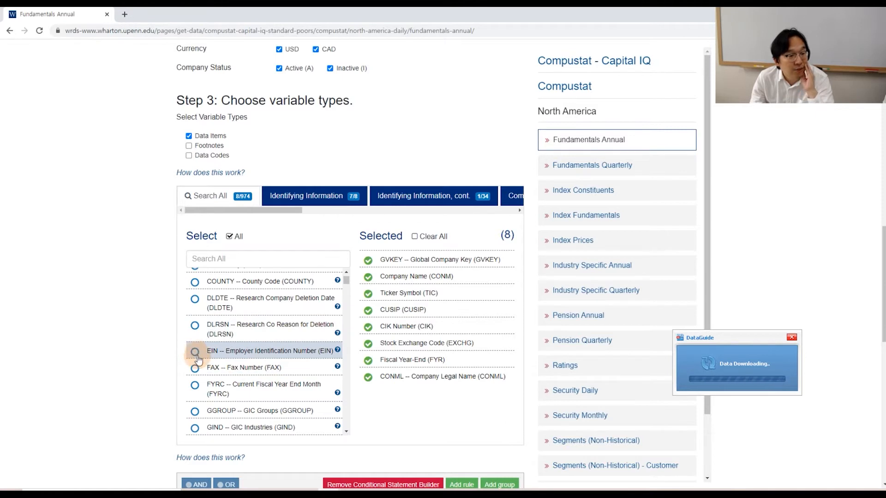
scroll(198, 359, "down", 2)
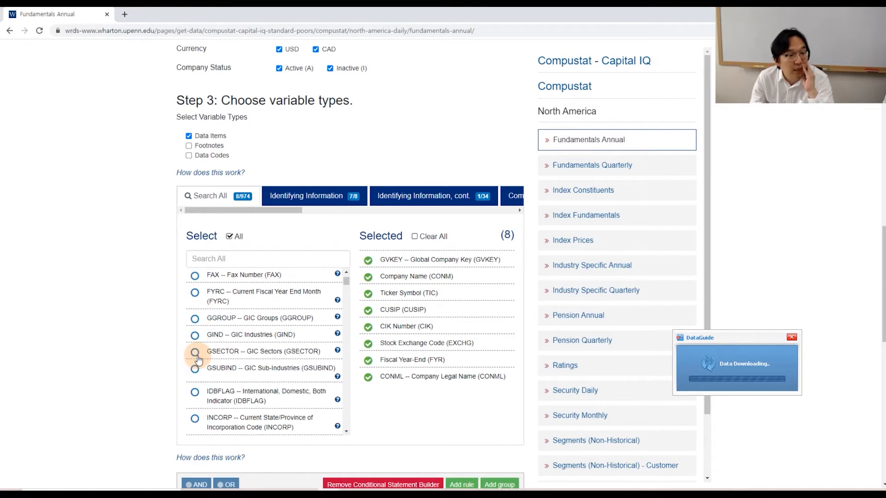
scroll(198, 358, "up", 1)
left_click(195, 303)
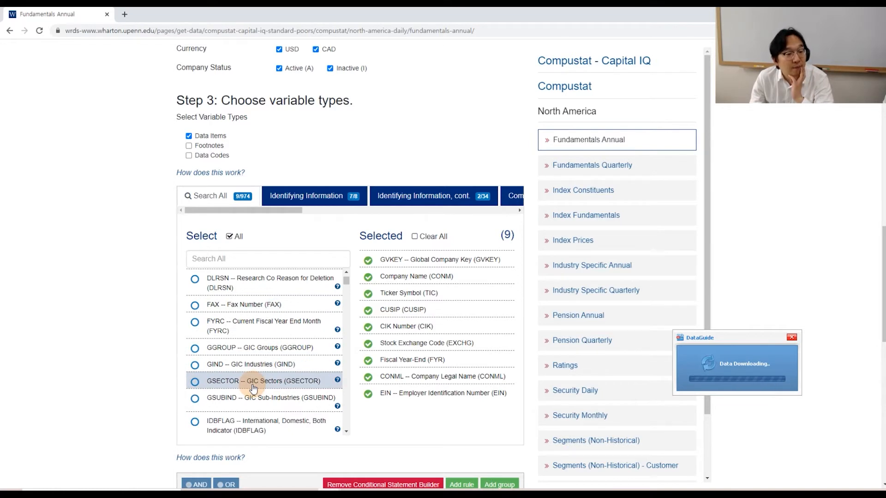
Add the North American Industry Classification Code (NAICS) and Standard Industry Classification Code (SIC) to the selected query variables
scroll(254, 389, "down", 1)
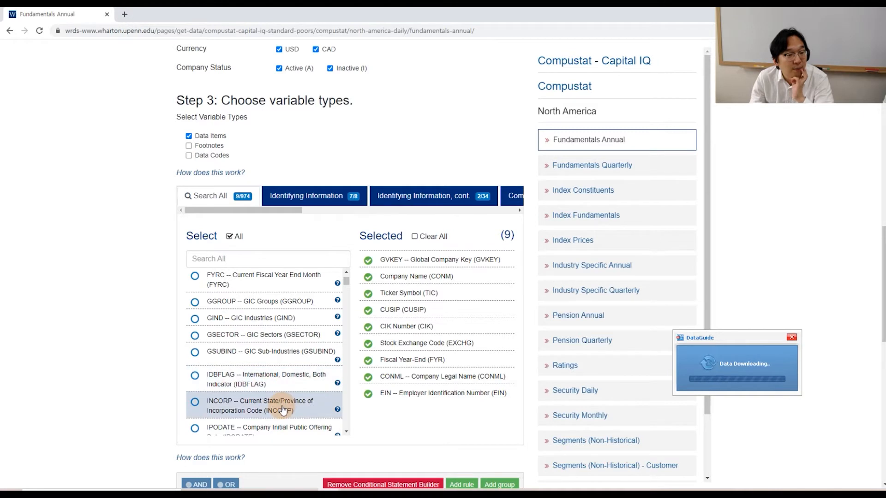
scroll(277, 401, "up", 1)
scroll(277, 401, "up", 4)
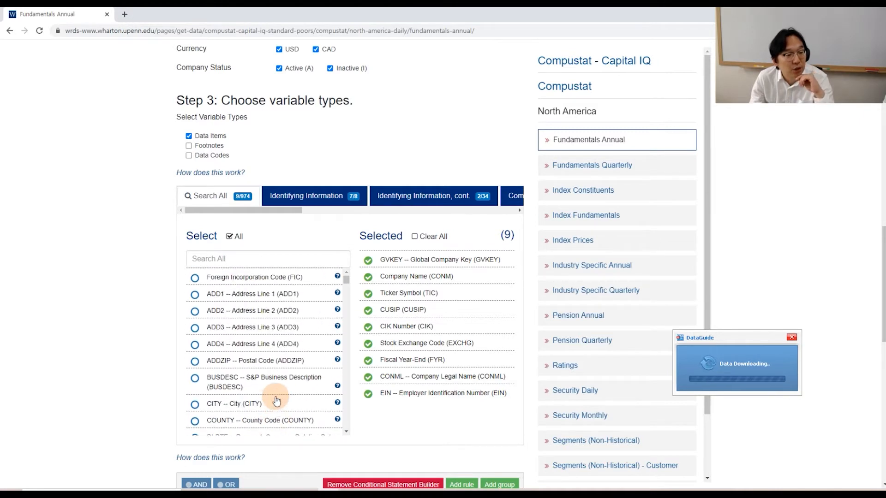
scroll(276, 401, "down", 2)
scroll(272, 398, "down", 2)
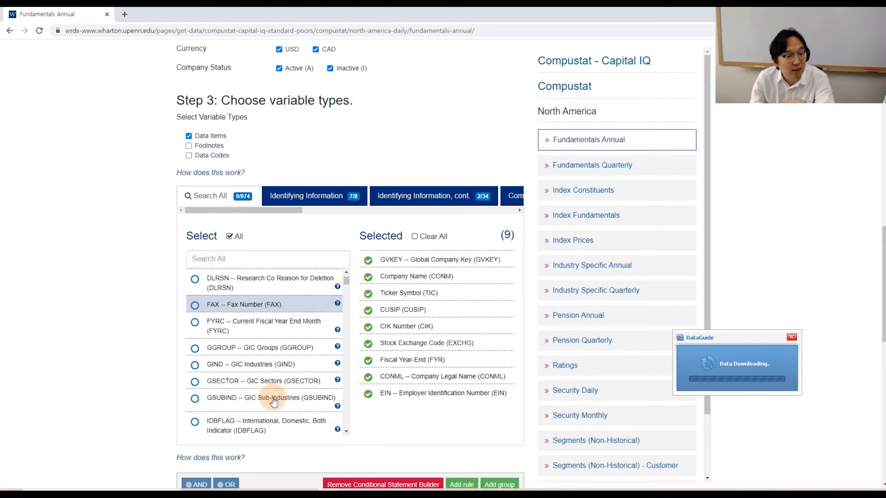
scroll(261, 388, "down", 1)
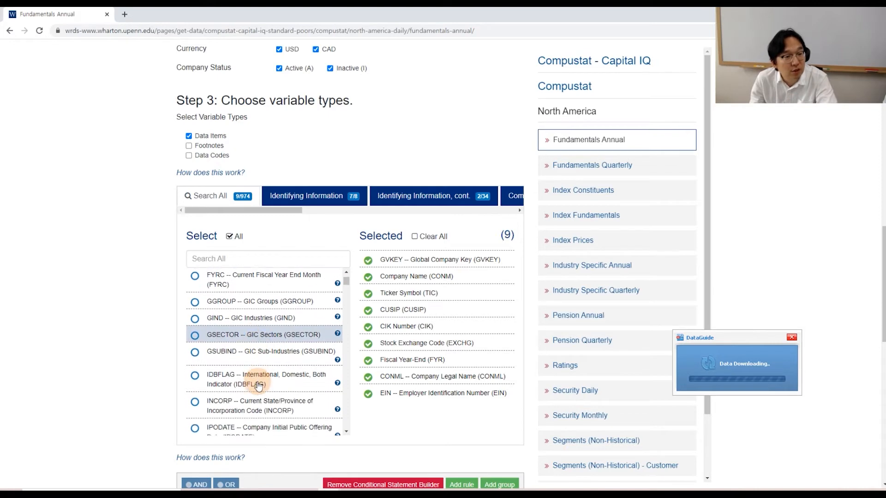
scroll(259, 387, "down", 3)
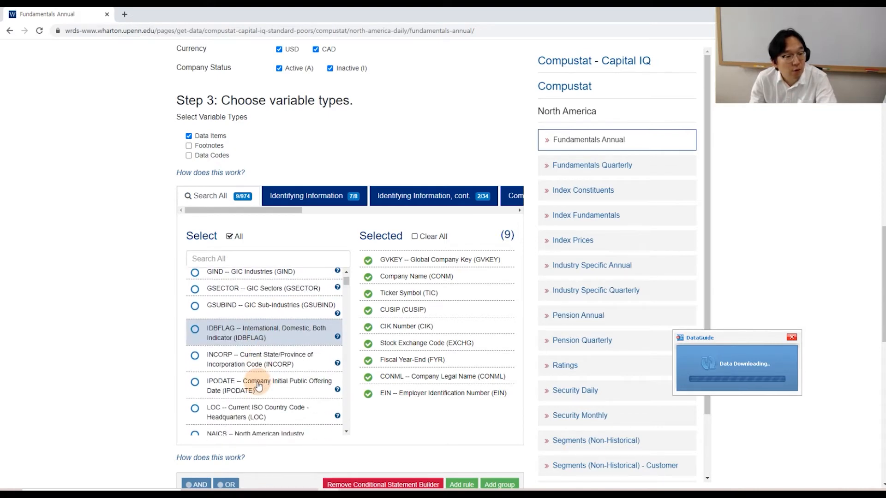
scroll(258, 386, "down", 1)
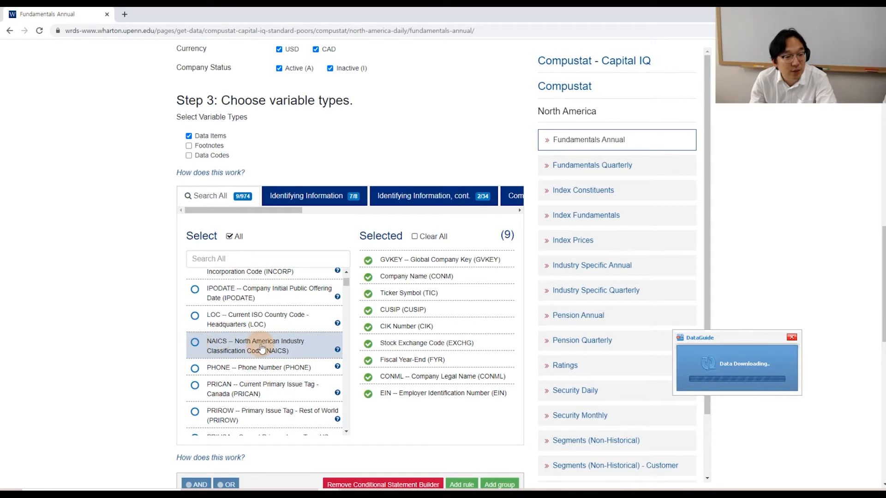
left_click(194, 342)
scroll(238, 378, "down", 1)
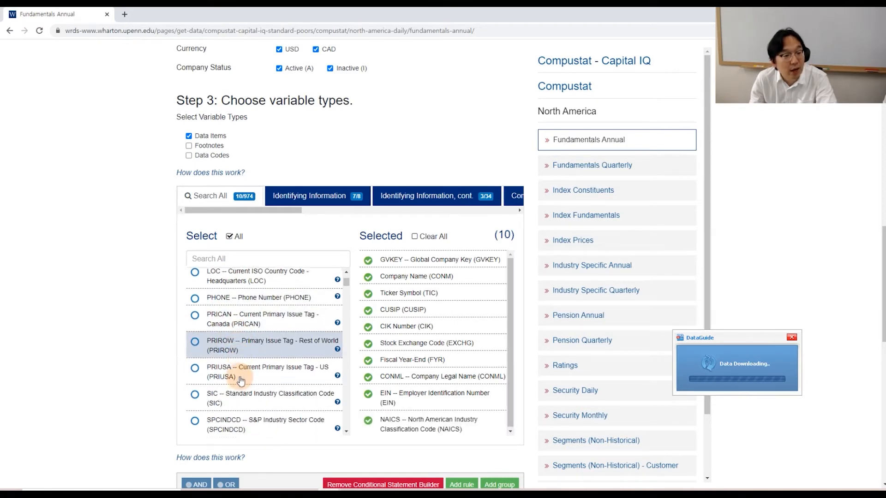
left_click(195, 392)
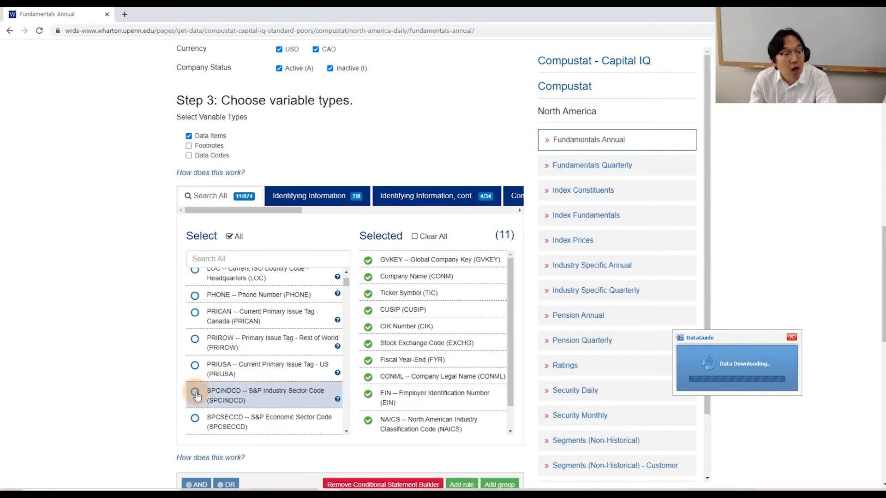
Search the data items for "at" and add Assets - Total (AT) to the selected query variables
scroll(198, 396, "down", 2)
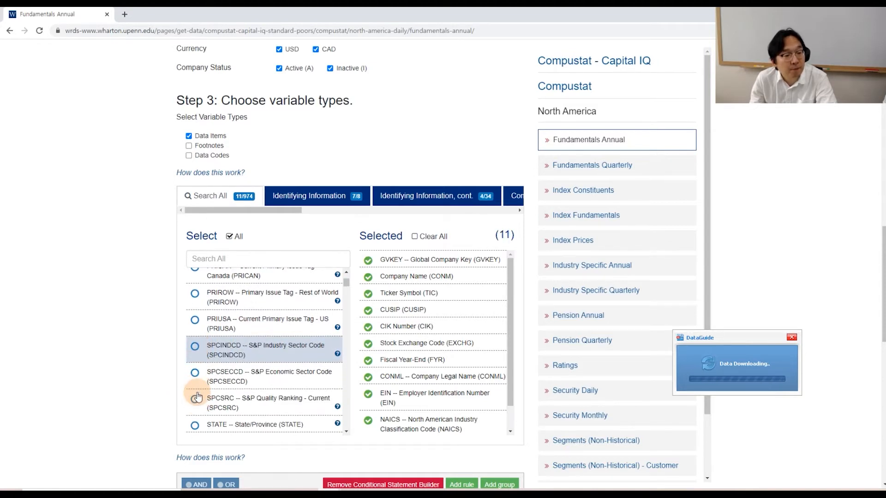
scroll(198, 396, "down", 4)
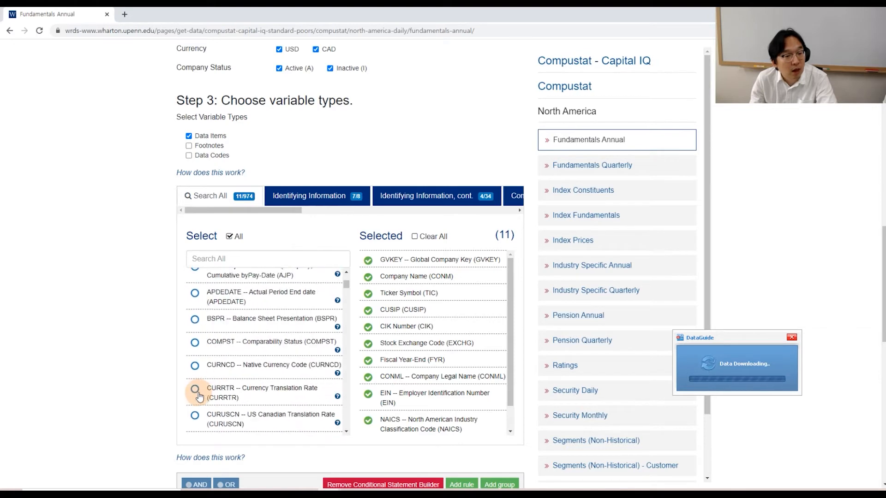
scroll(346, 286, "down", 2)
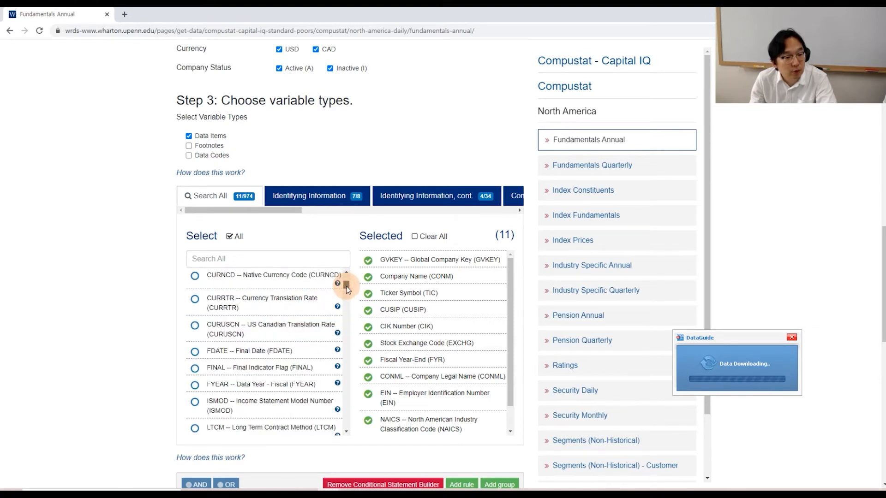
scroll(286, 347, "down", 9)
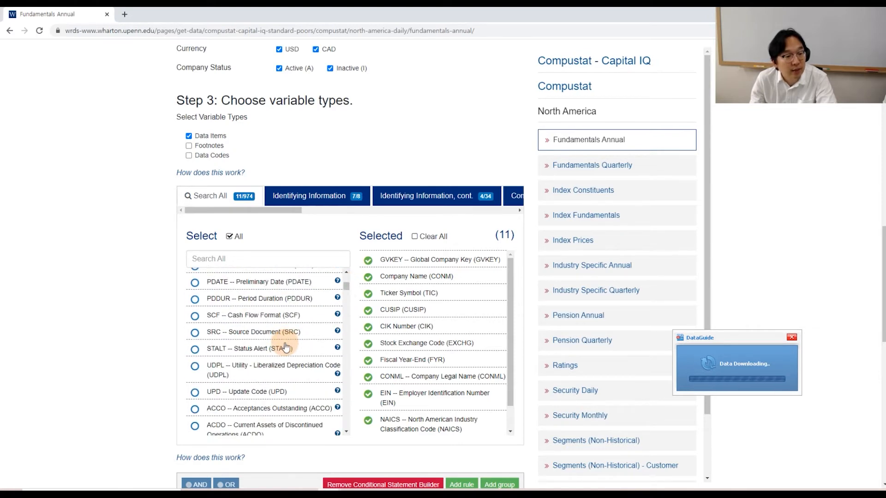
scroll(285, 349, "down", 2)
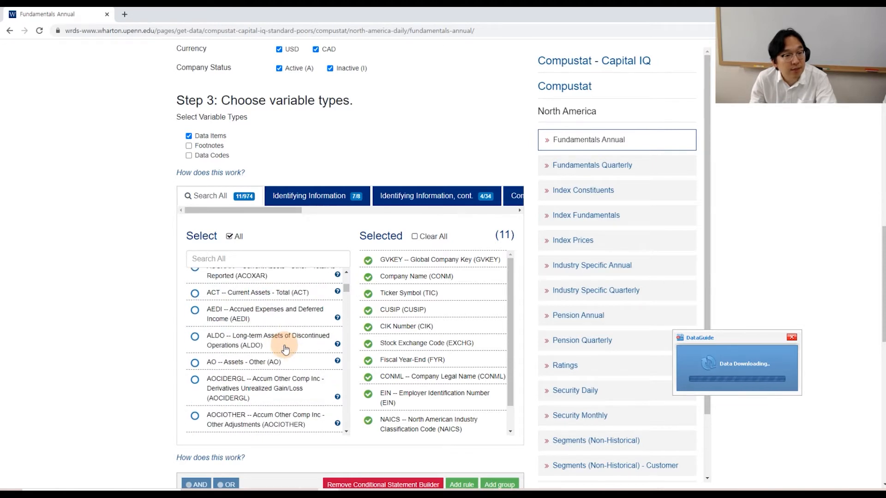
left_click(242, 259)
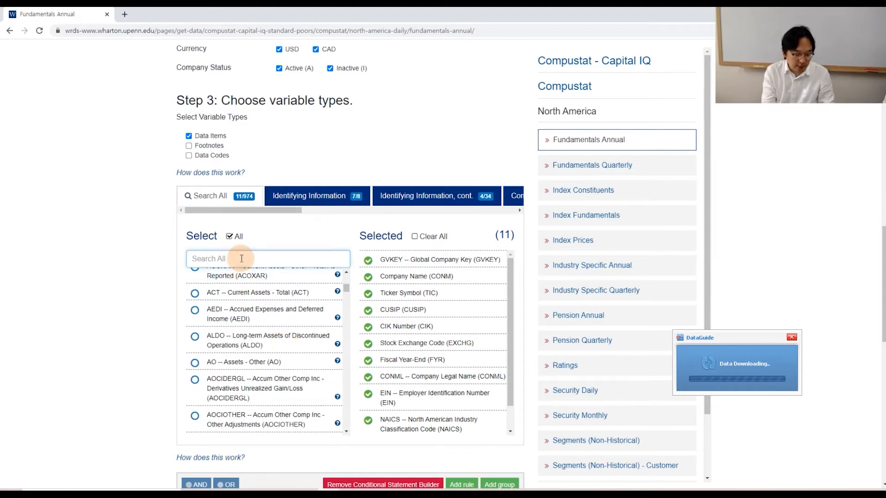
type("at")
scroll(236, 343, "down", 5)
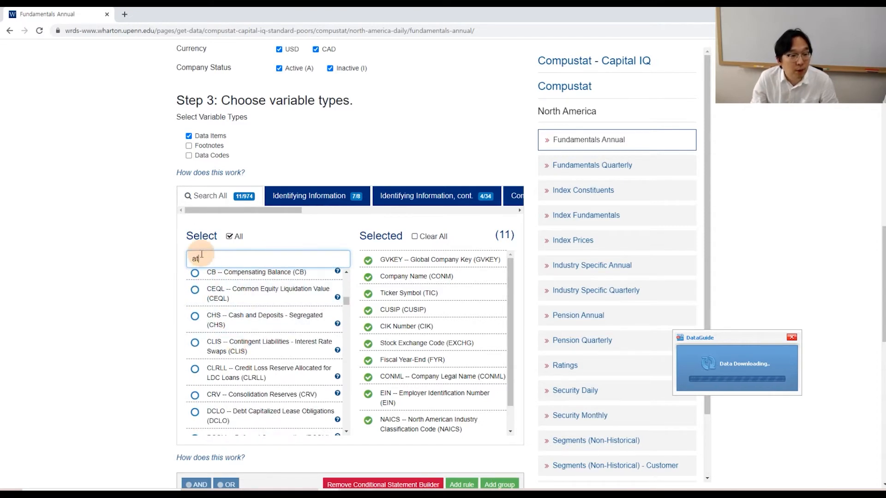
scroll(268, 347, "up", 2)
scroll(268, 347, "up", 1)
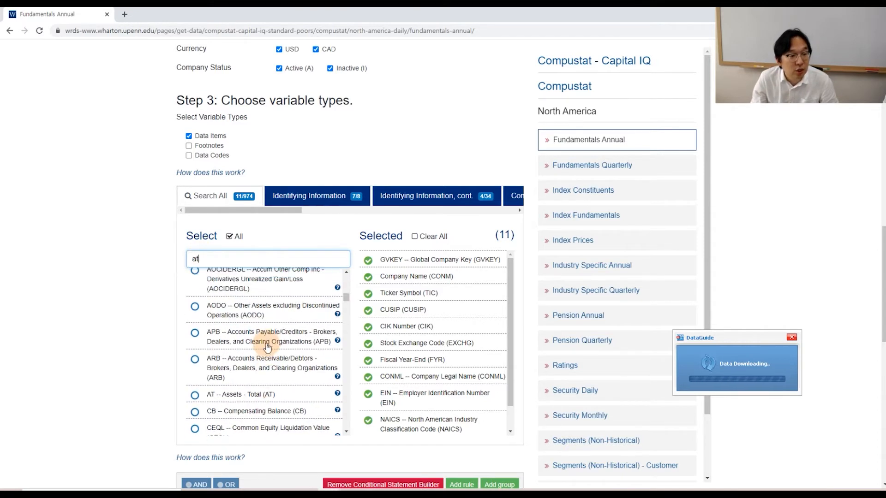
left_click(195, 393)
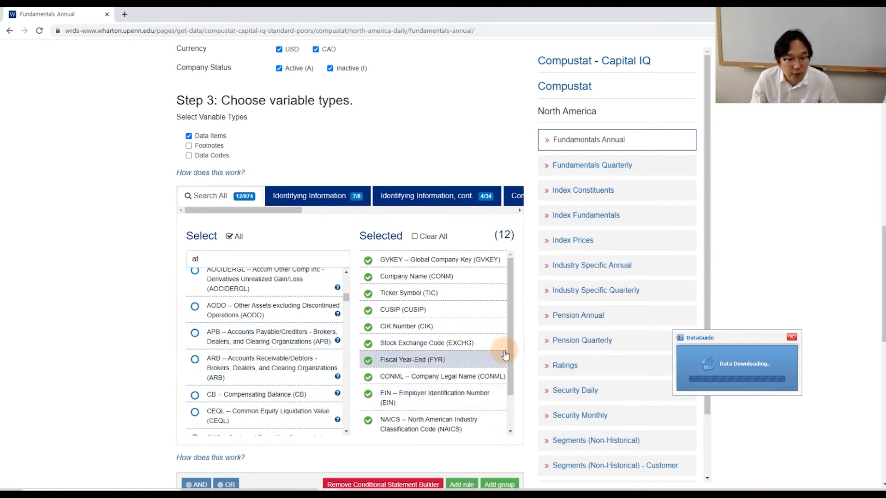
scroll(504, 355, "down", 1)
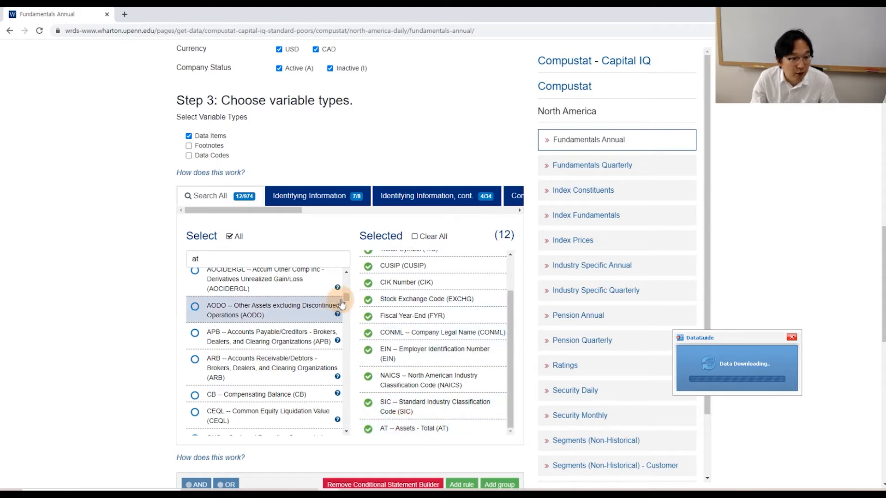
Search all variables for ceq and add the common equity variable CEQ to the selection
left_click_drag(232, 260, 168, 257)
type("ce")
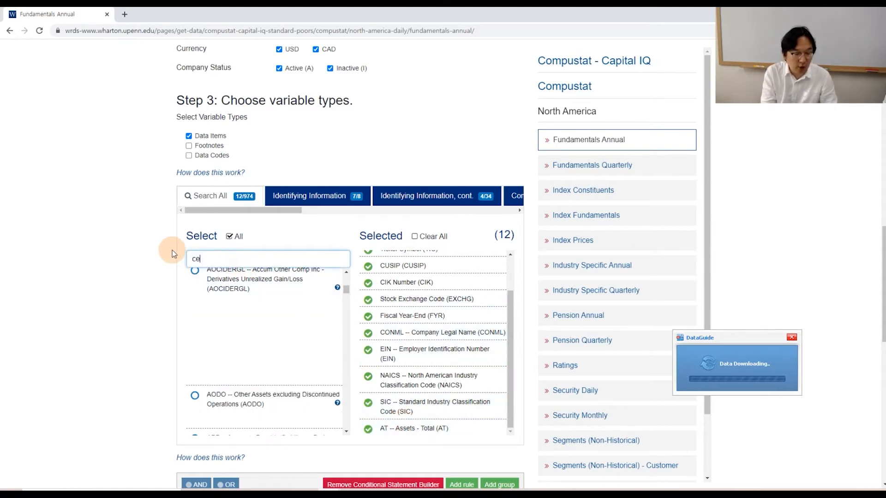
type("q")
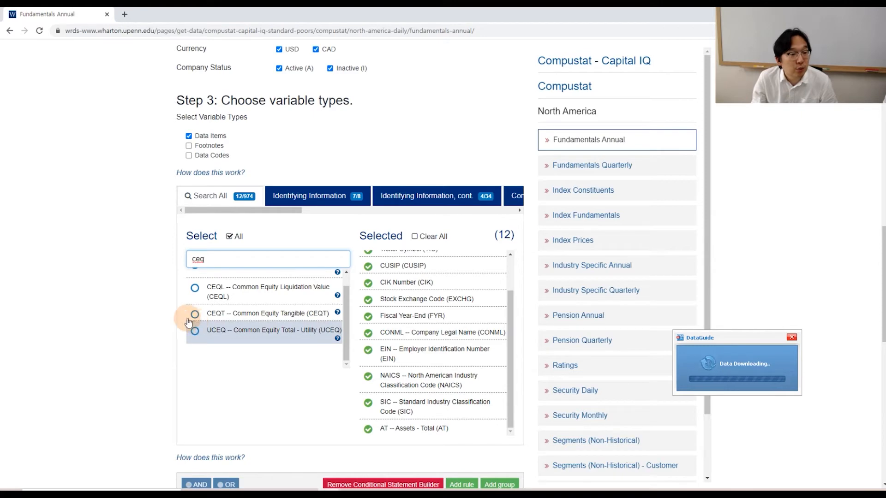
left_click(231, 392)
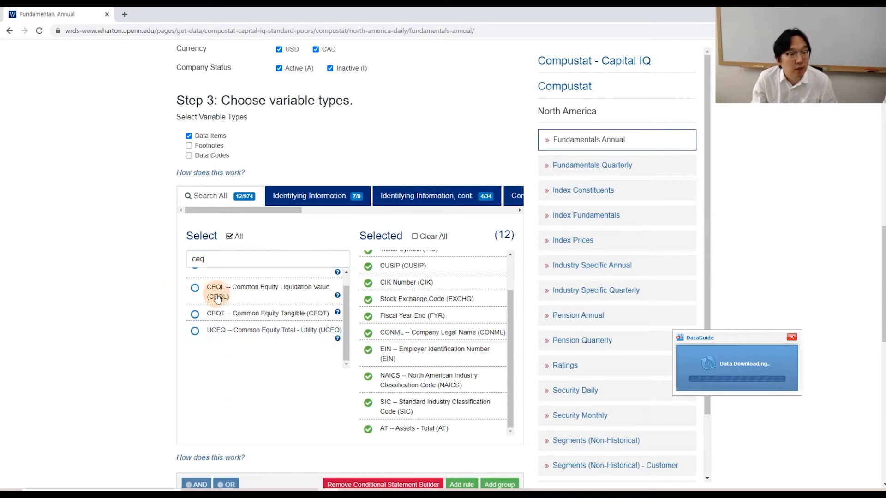
scroll(218, 299, "up", 2)
left_click(195, 325)
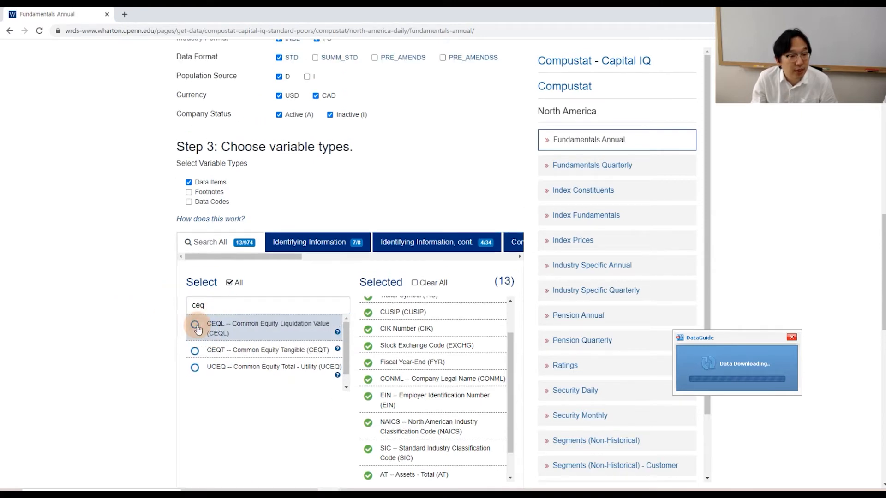
Find and add the Long-Term Debt - Total (DLTT) and Debt in Current Liabilities - Total (DLC) variables
left_click_drag(215, 305, 141, 303)
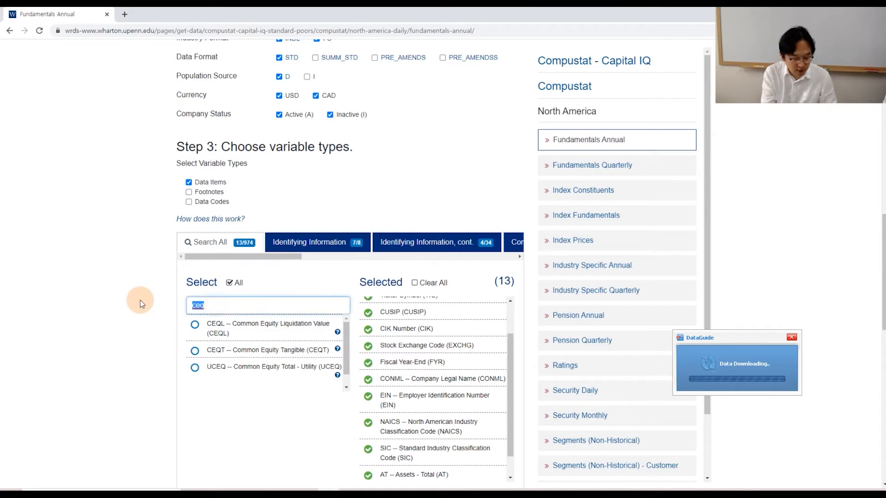
type("dte")
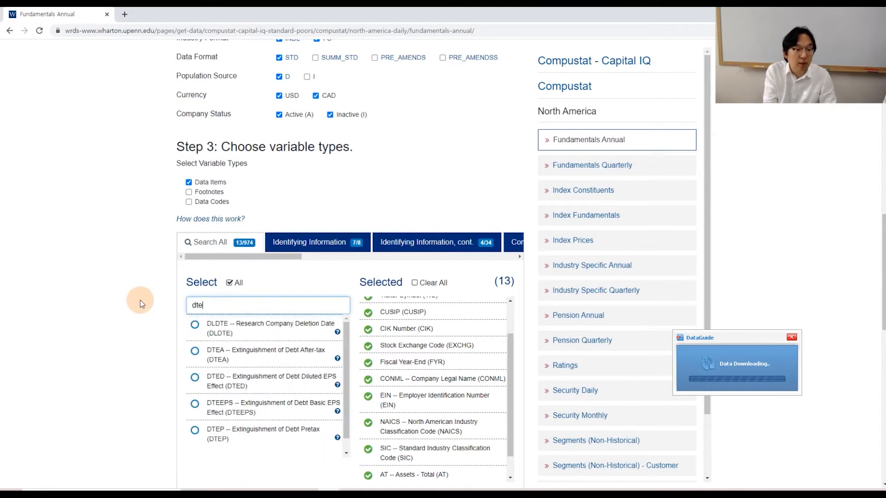
type("ltt")
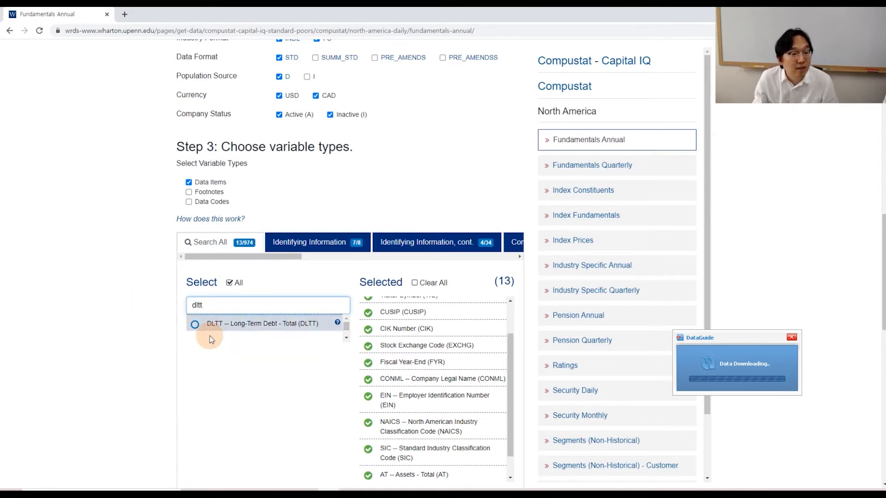
left_click(194, 325)
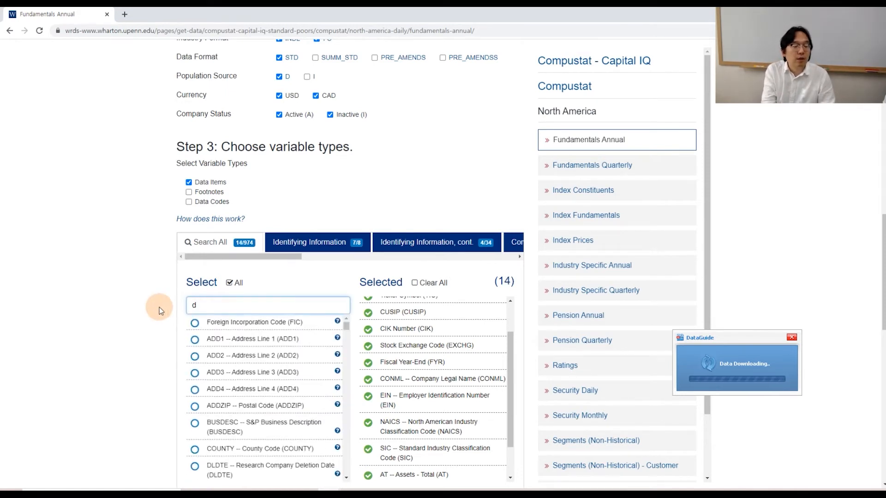
type("lc")
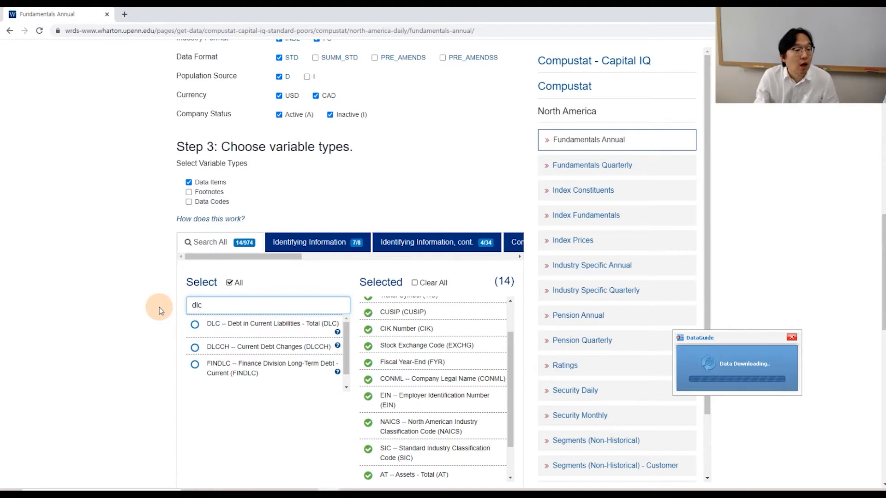
left_click(193, 325)
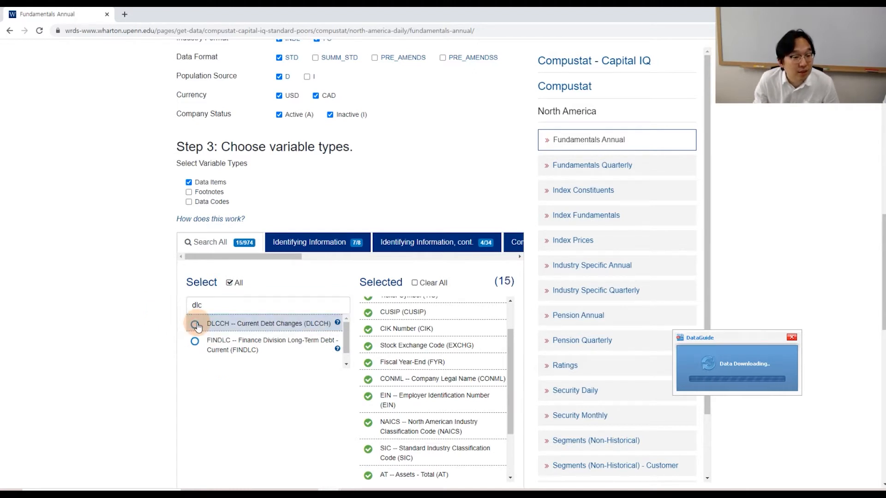
Search the variables for xrd and add Research and Development Expense (XRD) to the selection
left_click_drag(209, 305, 152, 307)
key("BackSpace")
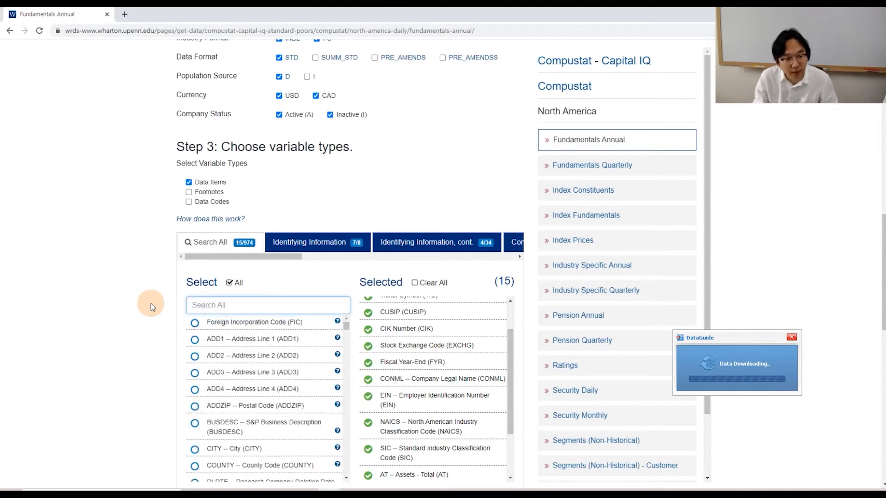
type("x")
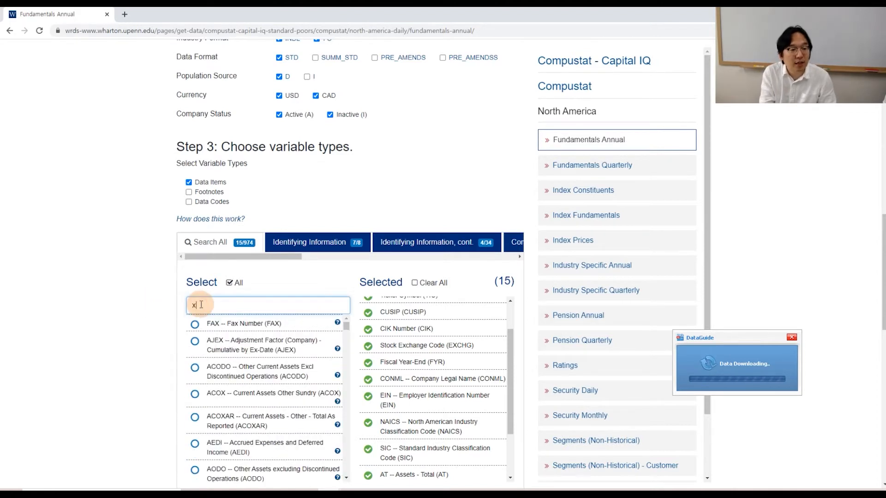
type("rd")
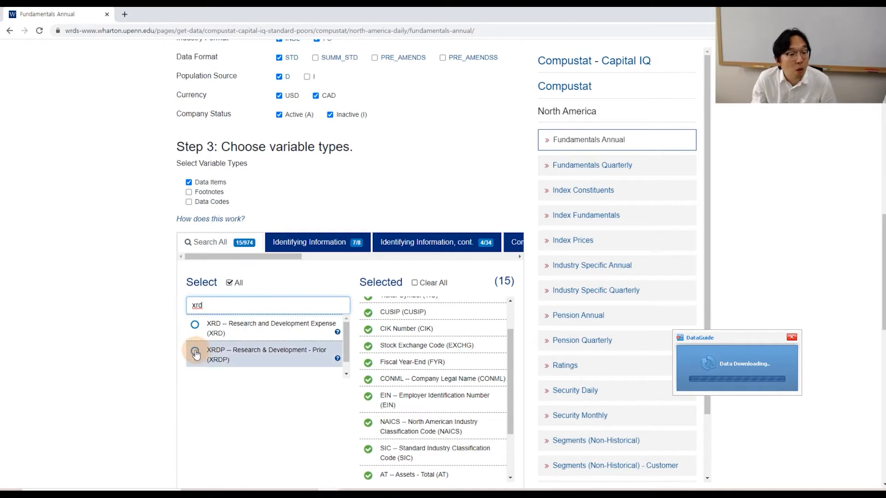
left_click(194, 325)
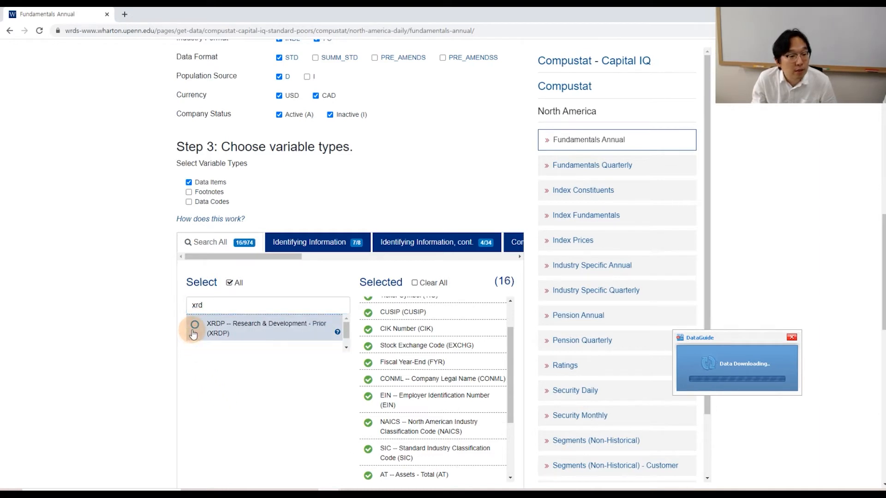
Clear the variable search and browse the full list of available data items
left_click_drag(218, 306, 120, 296)
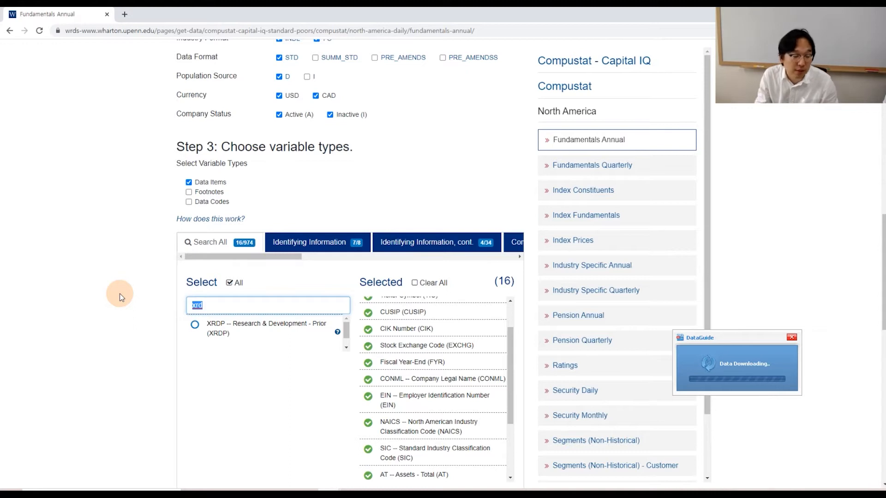
key("BackSpace")
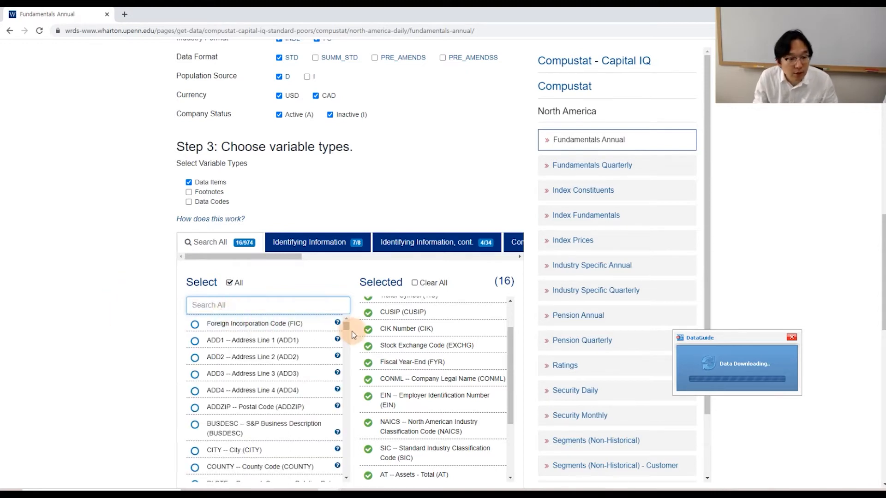
left_click_drag(347, 331, 346, 377)
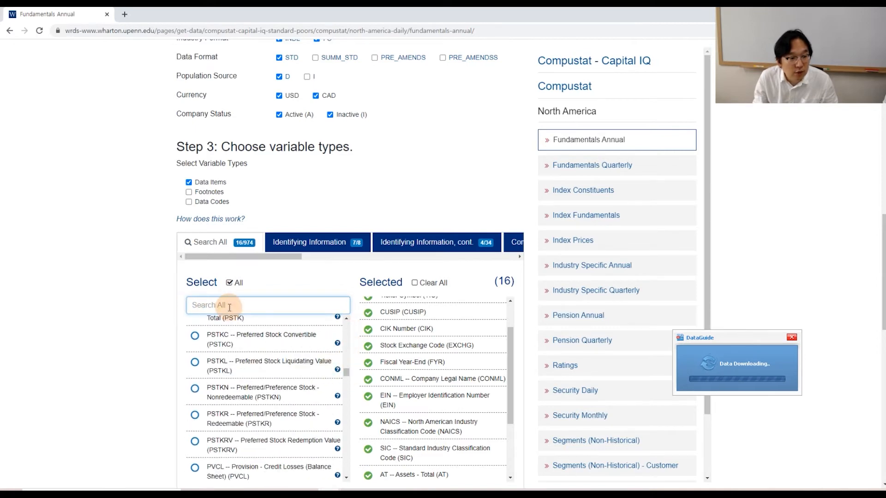
scroll(143, 375, "down", 2)
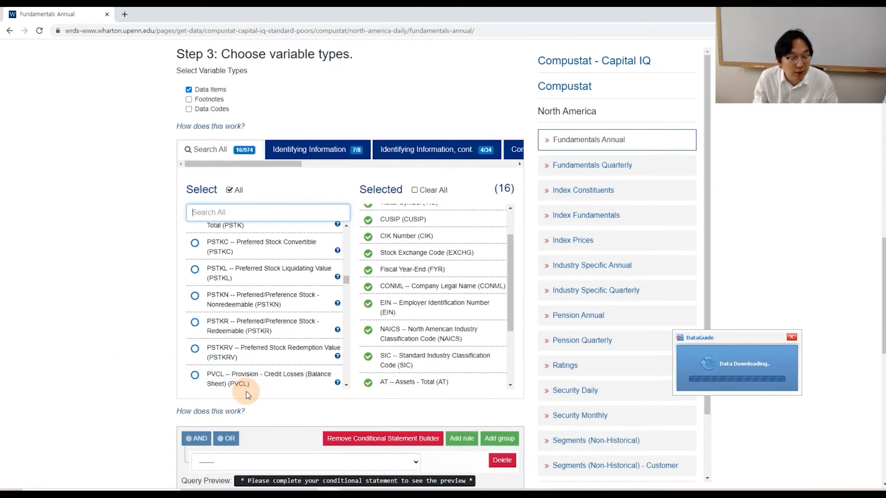
left_click_drag(345, 280, 346, 286)
left_click_drag(342, 324, 345, 339)
left_click(139, 348)
scroll(140, 349, "down", 3)
scroll(141, 349, "down", 4)
scroll(139, 347, "up", 7)
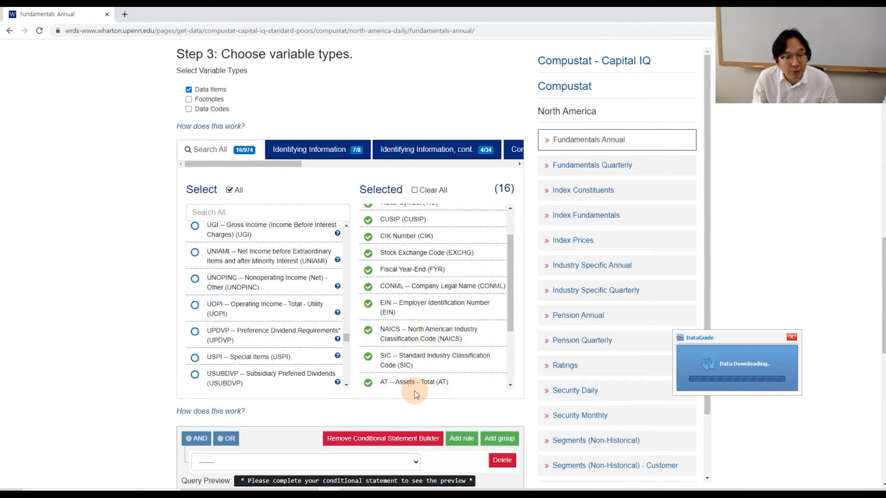
left_click_drag(345, 341, 348, 362)
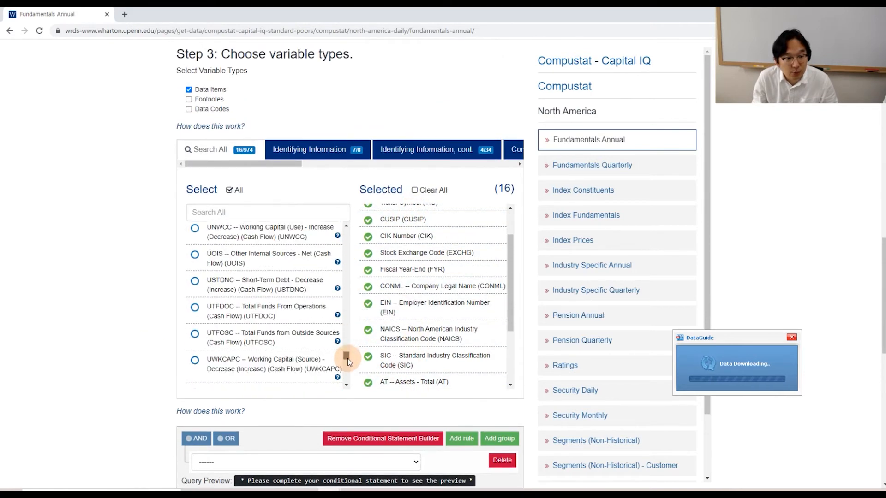
Set the query output to comma-delimited text (*.csv) with the MMDDYY10. date format and submit the query
scroll(156, 377, "down", 5)
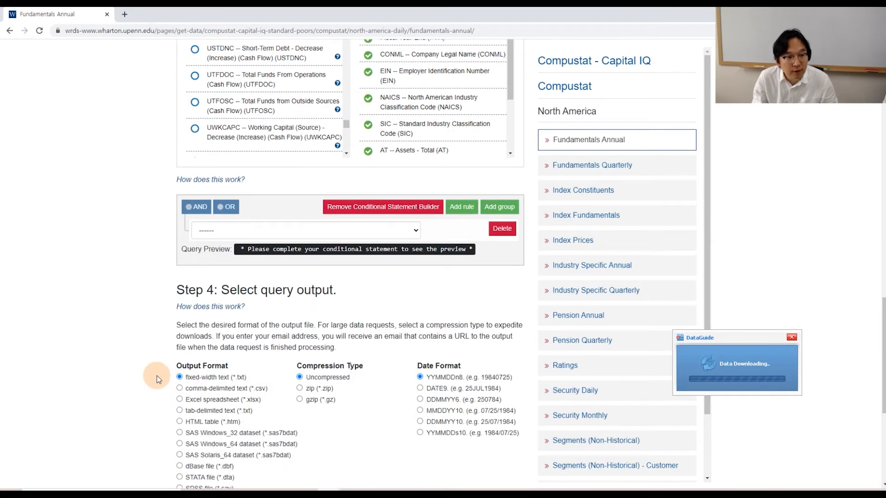
scroll(157, 379, "down", 2)
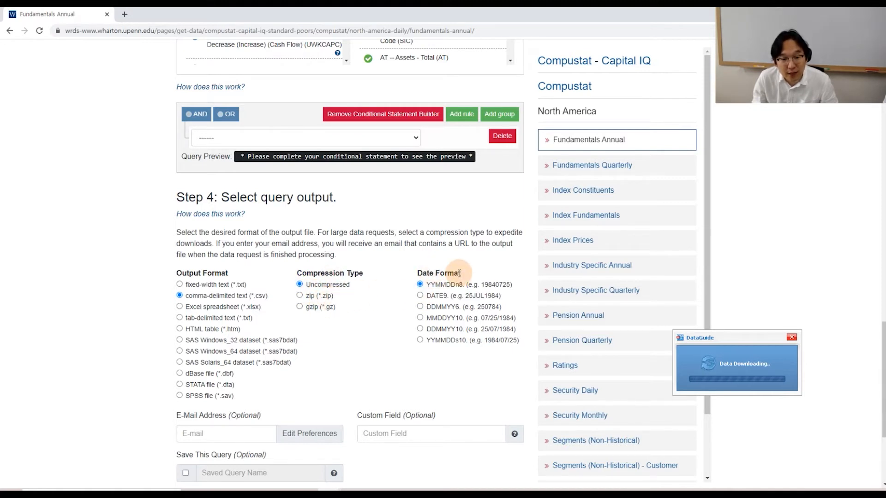
left_click(420, 318)
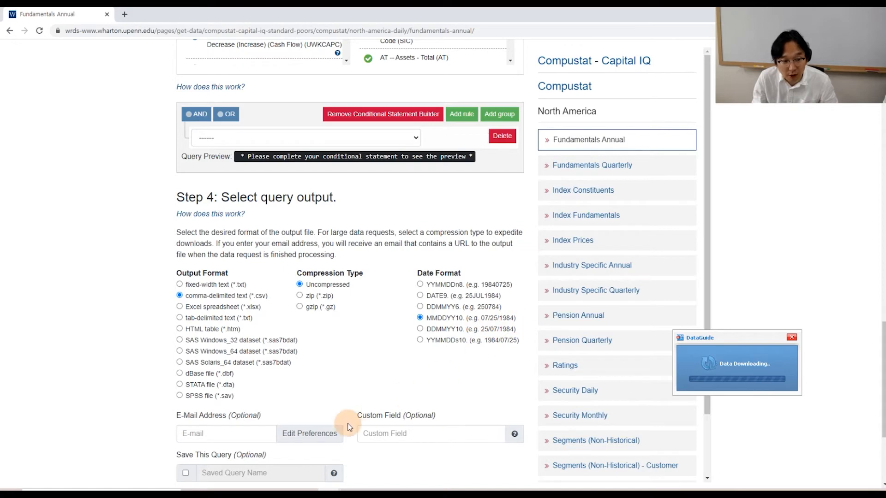
scroll(300, 415, "down", 4)
left_click(203, 338)
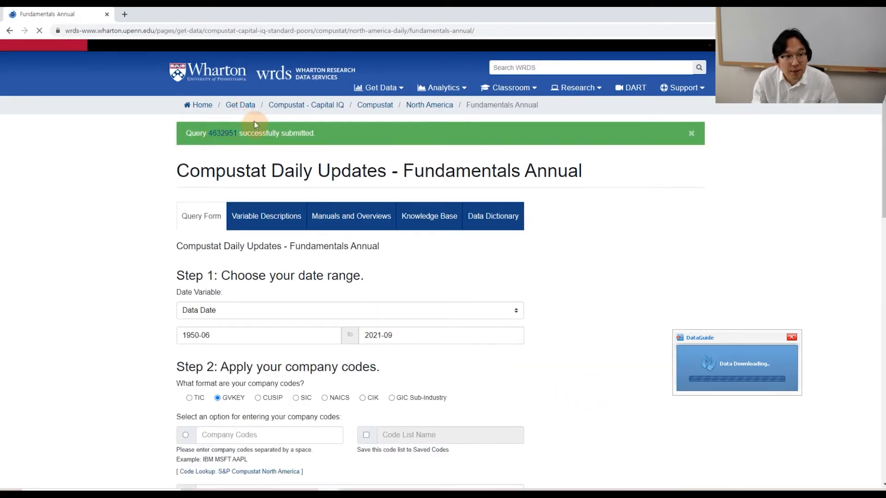
Open the submitted query's page in a new tab and check its status and output files
right_click(224, 136)
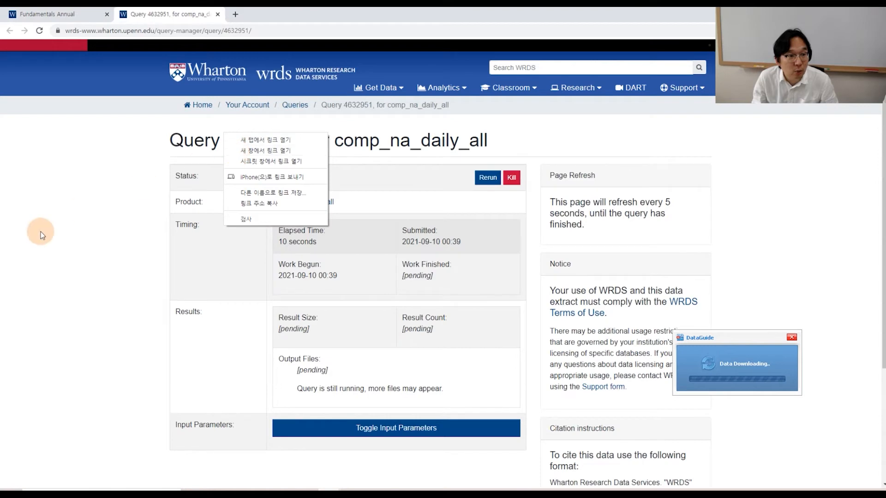
left_click(91, 249)
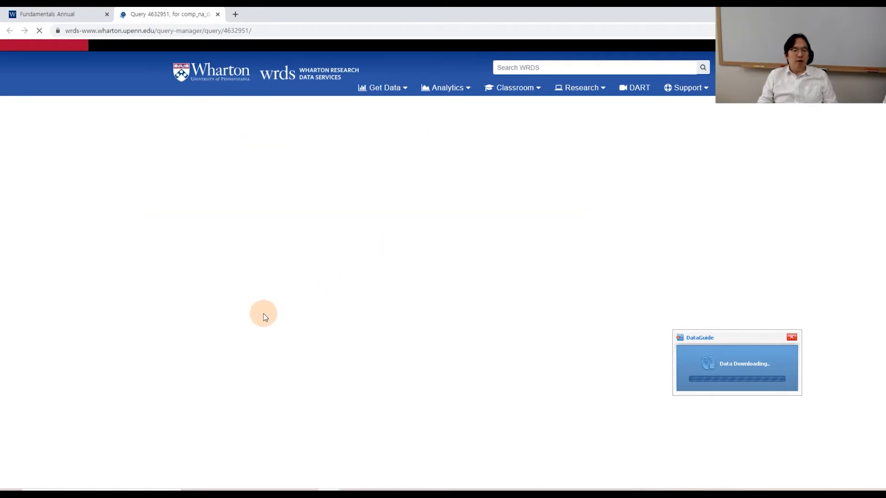
scroll(345, 324, "down", 2)
scroll(345, 325, "up", 4)
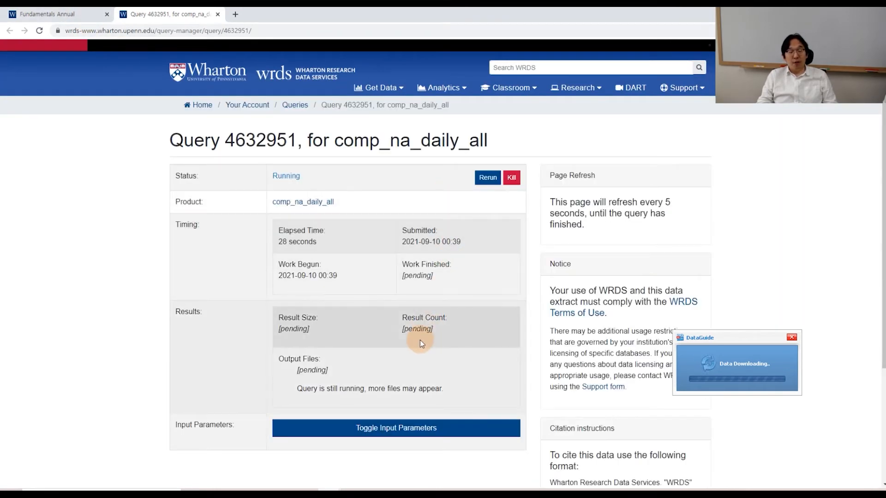
From the Fundamentals Annual page, go through Get Data to the CRSP annual update's Stock / Security Files page
left_click(59, 18)
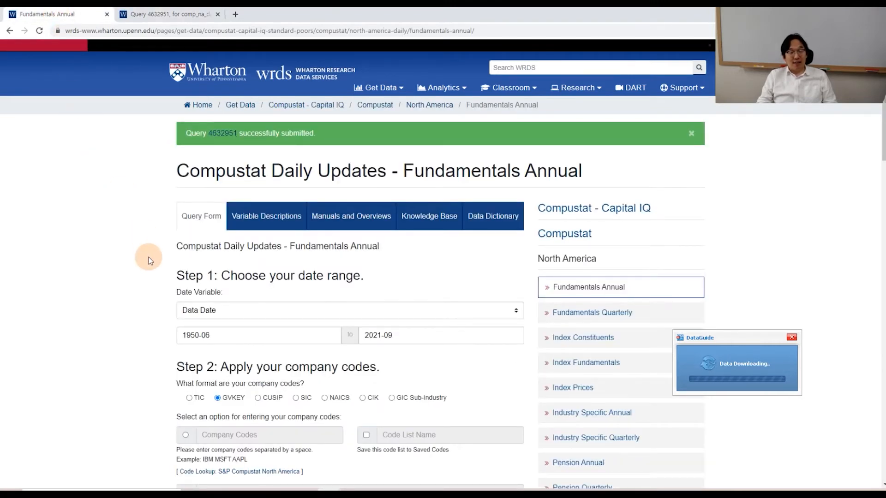
left_click(247, 110)
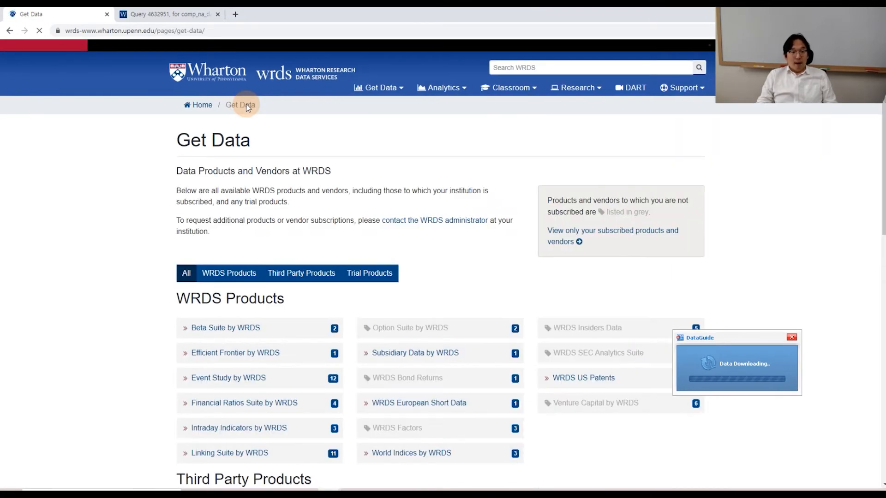
scroll(258, 335, "down", 4)
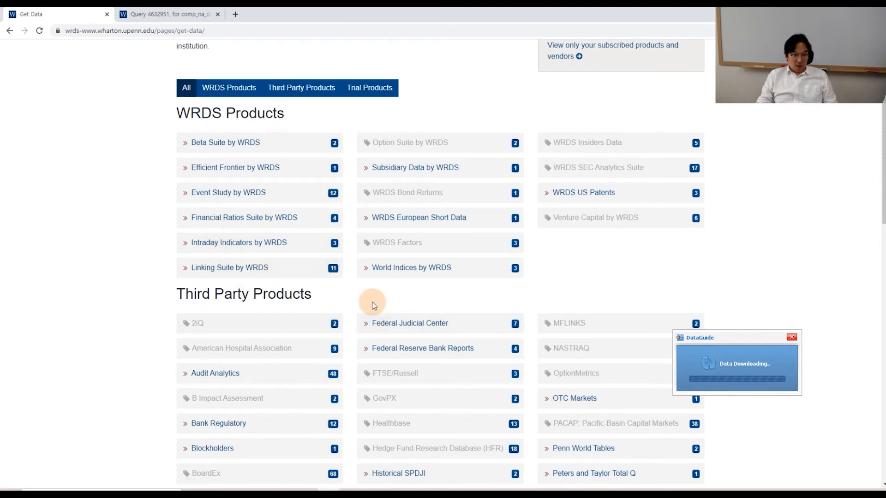
scroll(374, 305, "down", 5)
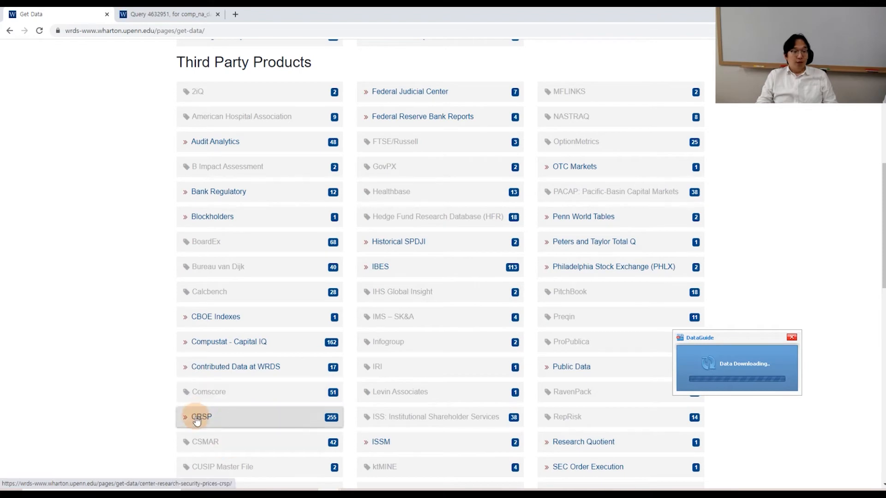
left_click(197, 417)
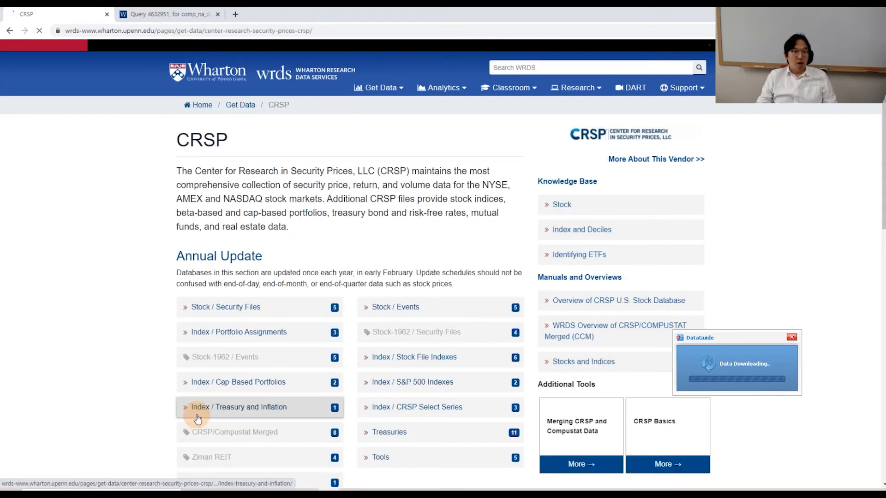
left_click(216, 307)
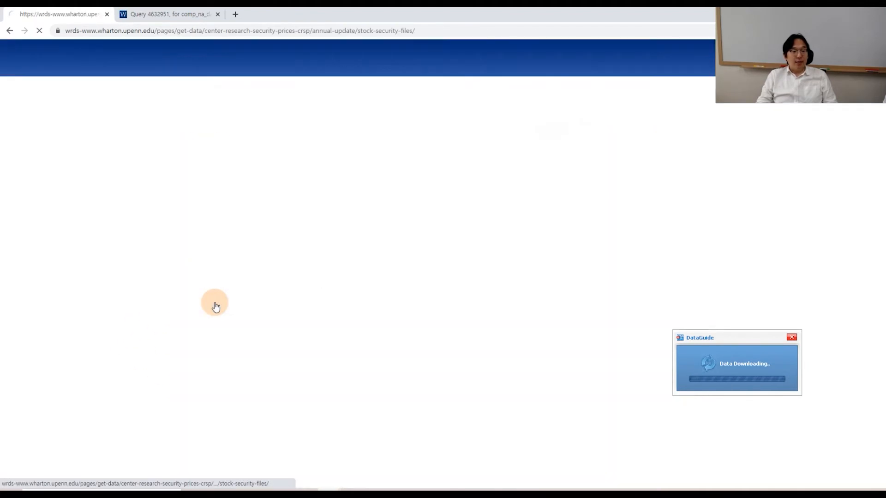
left_click(195, 212)
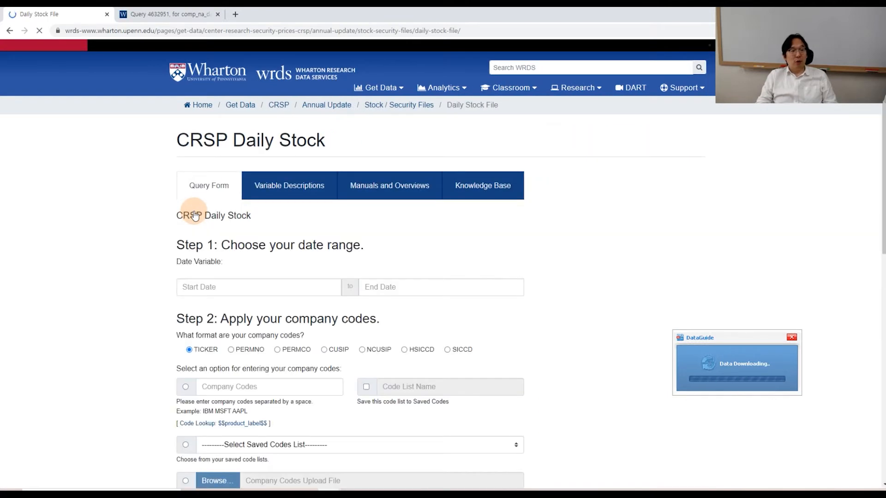
left_click(9, 32)
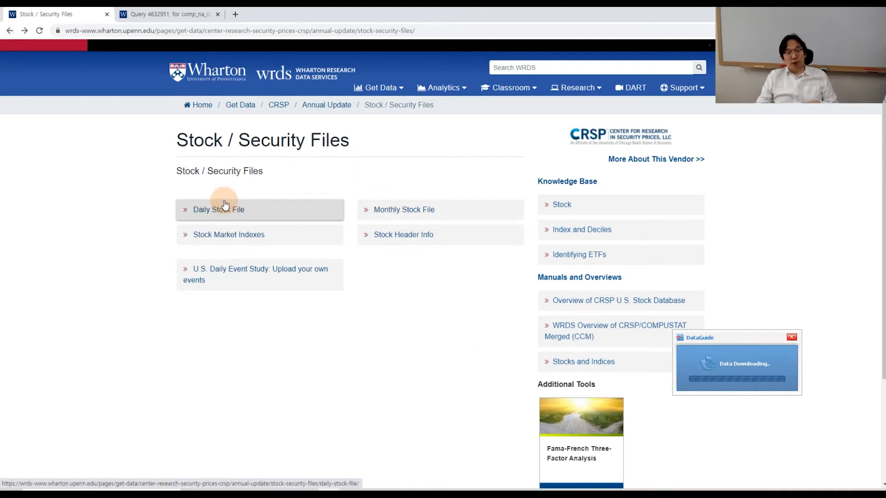
Open the Monthly Stock File query form, choose PERMCO as the company code format, and search the entire database
left_click(425, 211)
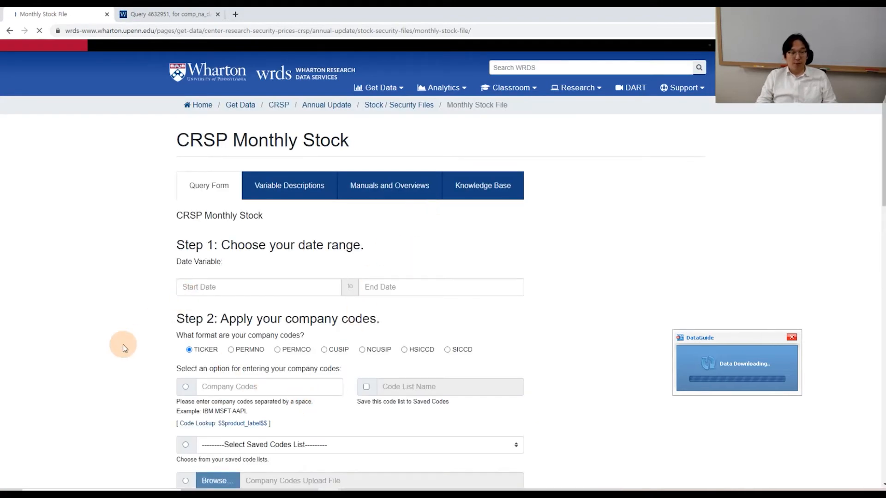
scroll(123, 344, "down", 3)
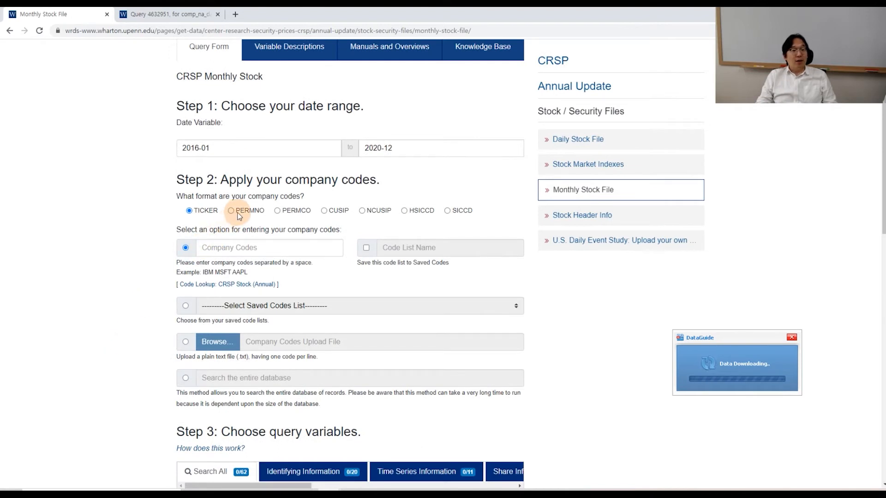
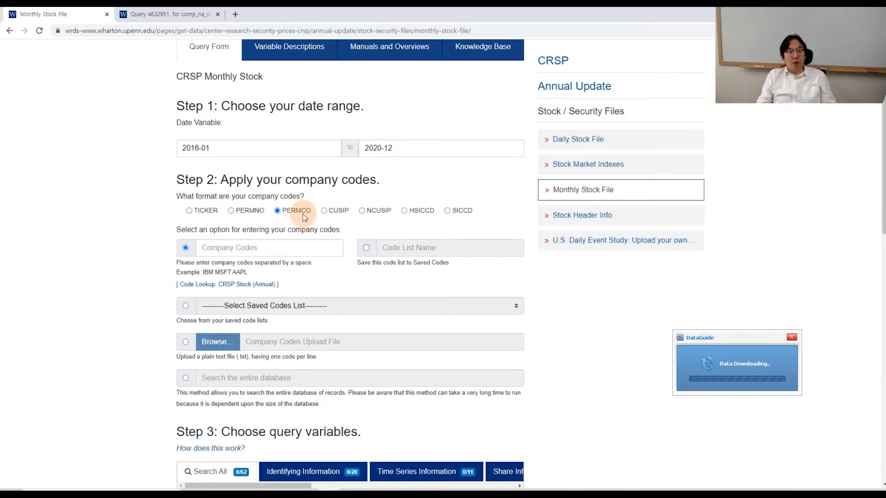
left_click(185, 379)
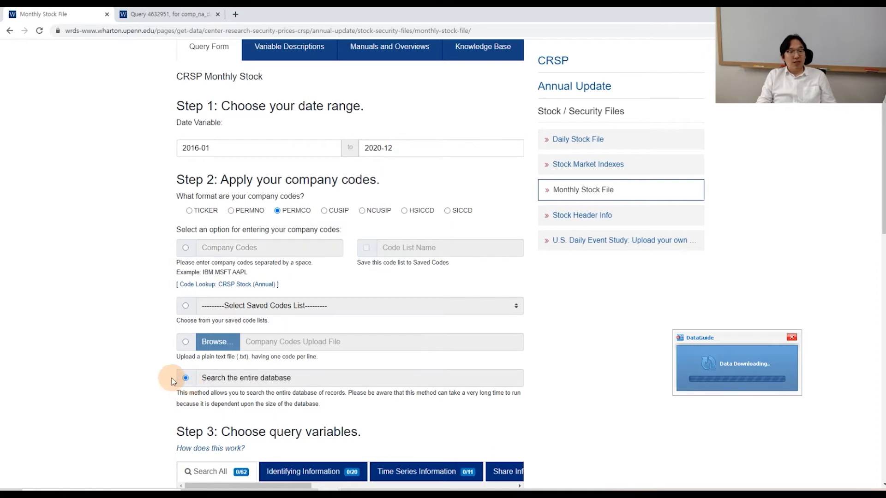
left_click(208, 156)
left_click(228, 165)
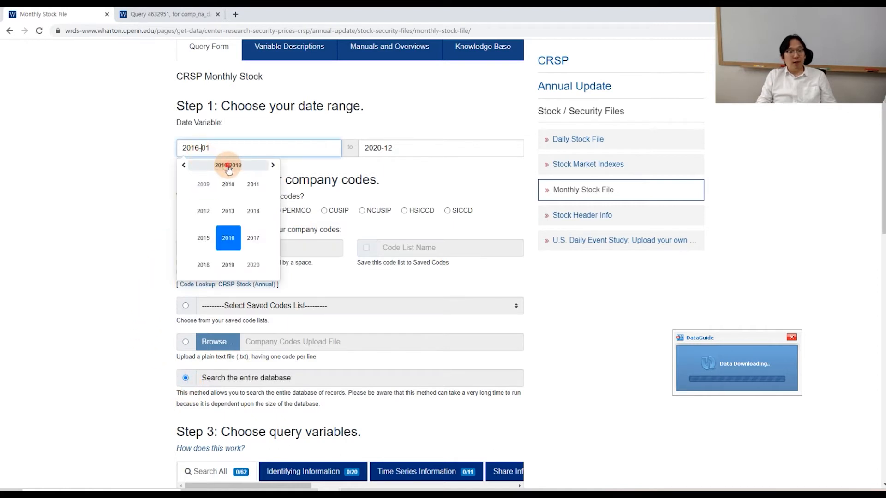
left_click(228, 164)
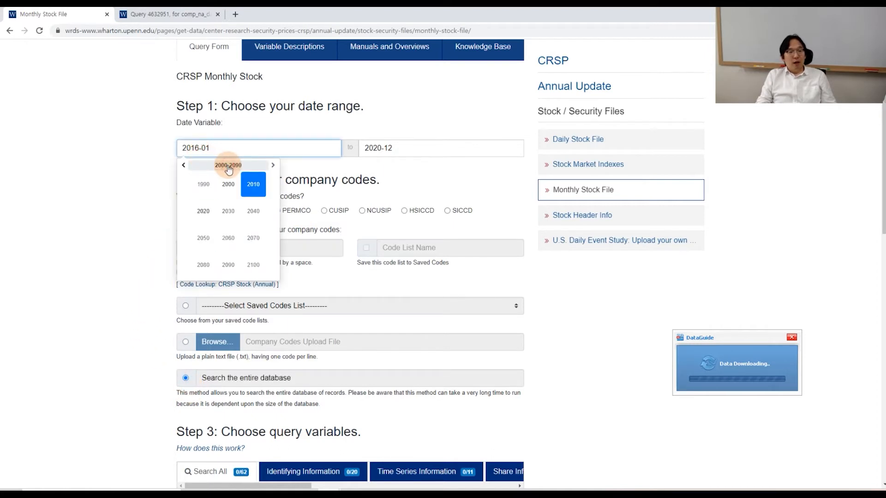
left_click(183, 164)
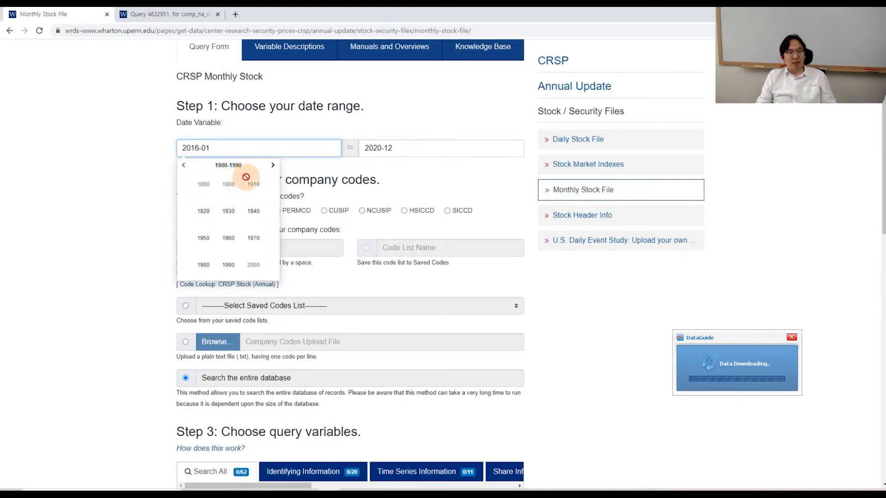
left_click(203, 213)
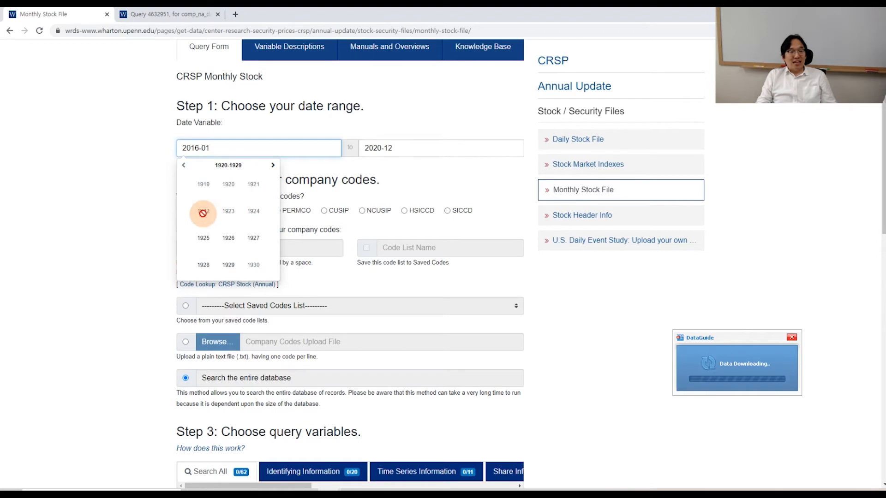
left_click(201, 238)
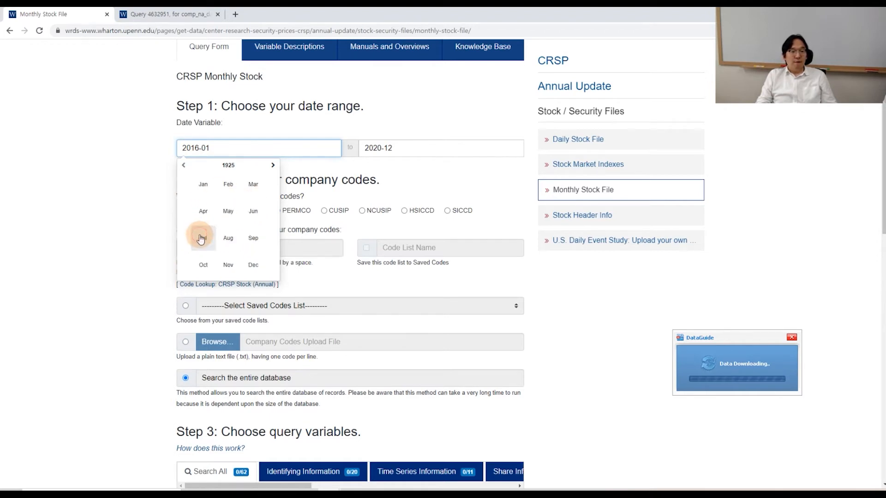
left_click(203, 184)
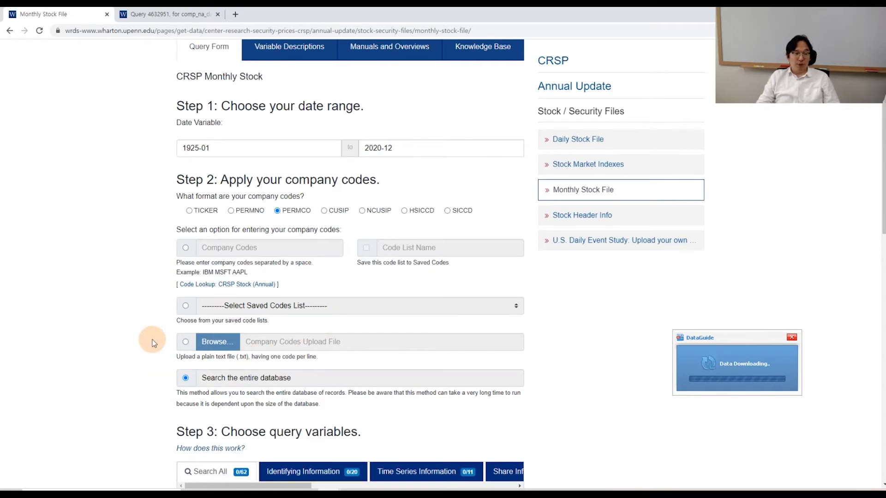
Add Cusip (cusip) to the selected query variables in Step 3
scroll(153, 343, "down", 6)
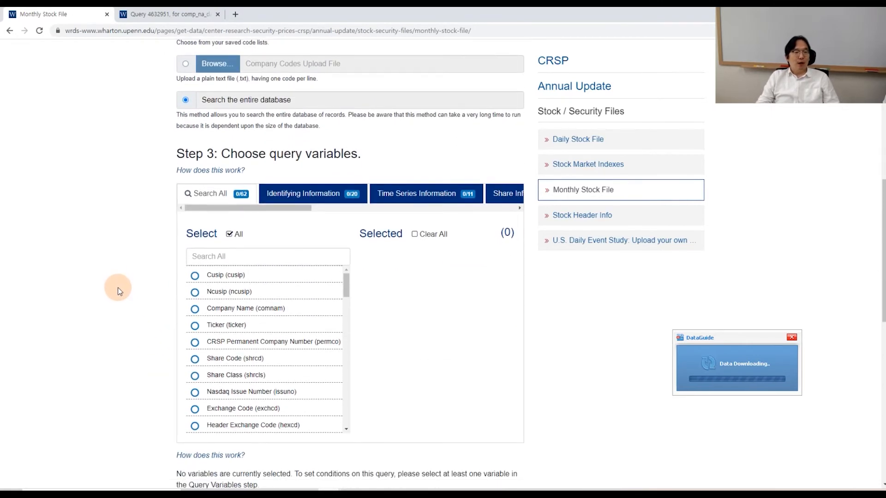
scroll(118, 291, "down", 1)
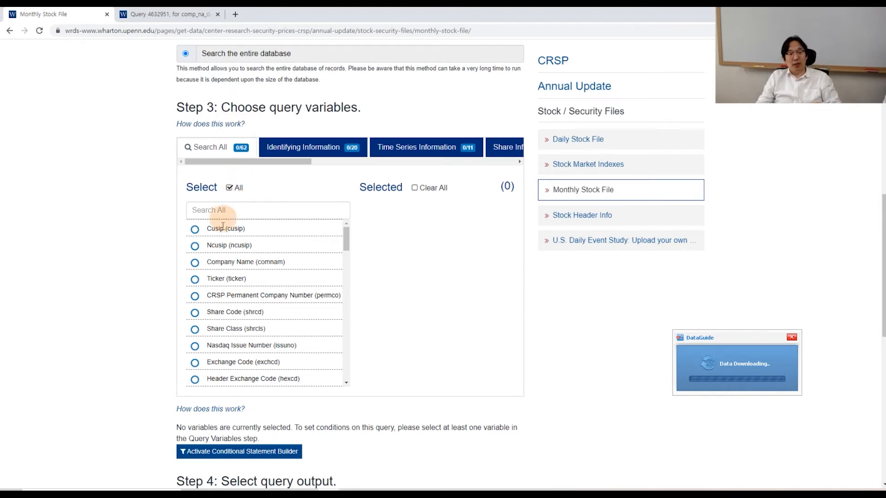
left_click(194, 229)
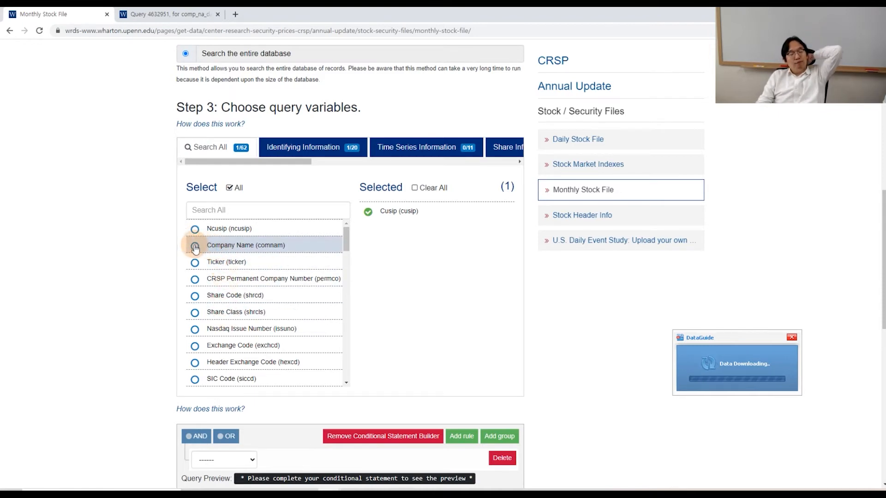
left_click(195, 248)
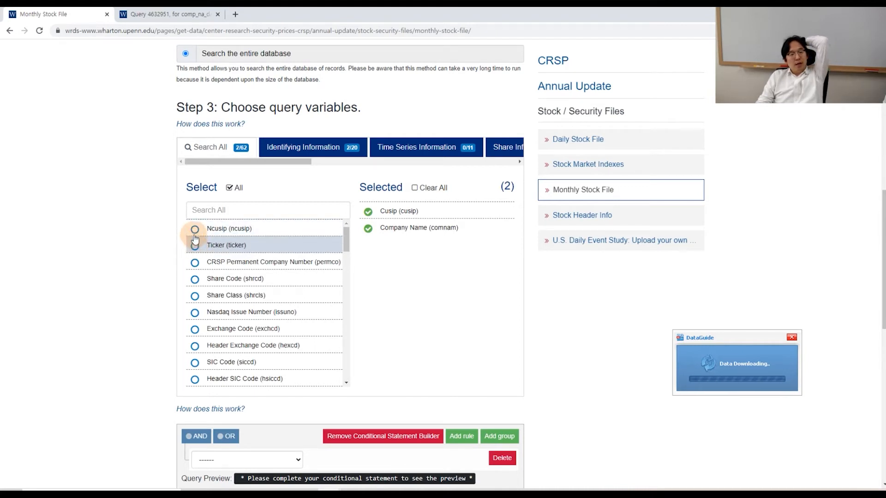
left_click(194, 229)
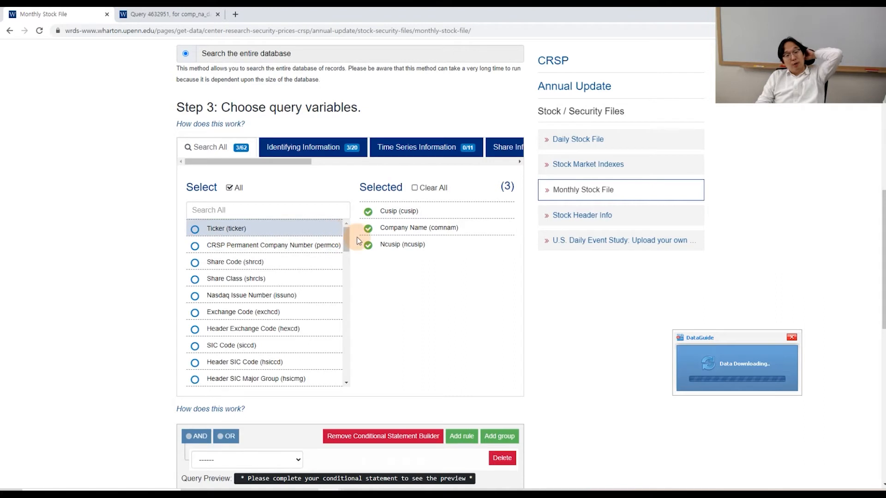
mouse_move(431, 245)
left_mouse_down()
mouse_move(430, 210)
mouse_move(428, 239)
left_mouse_up()
left_click(429, 243)
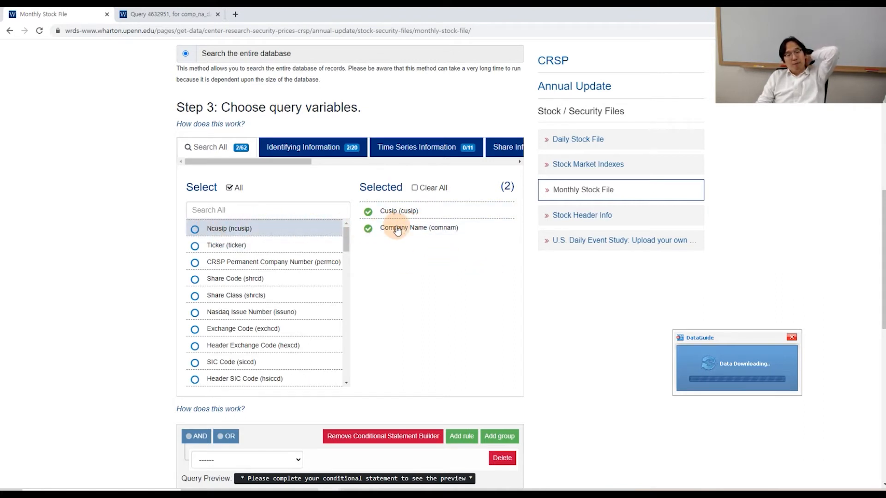
left_click(419, 228)
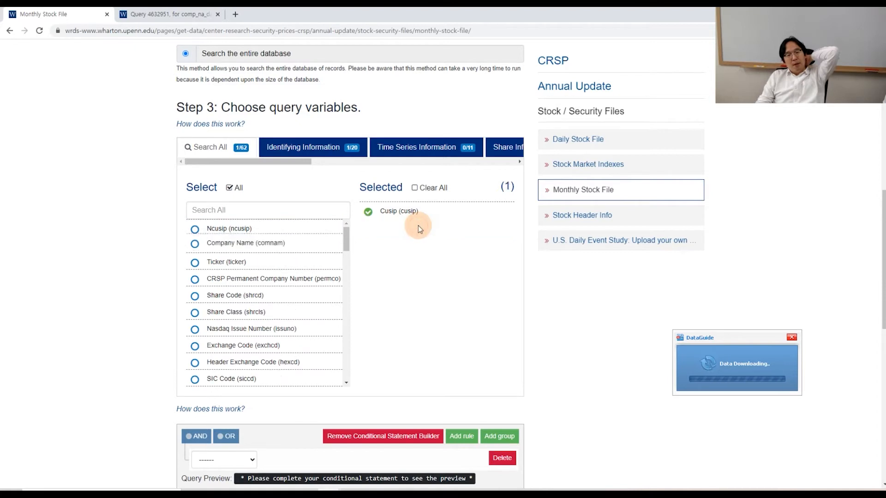
Add Ncusip, Company Name, Ticker, CRSP Permanent Company Number (permco) and Share Code (shrcd) to the selected variables, in that order
left_click(235, 228)
left_click(246, 231)
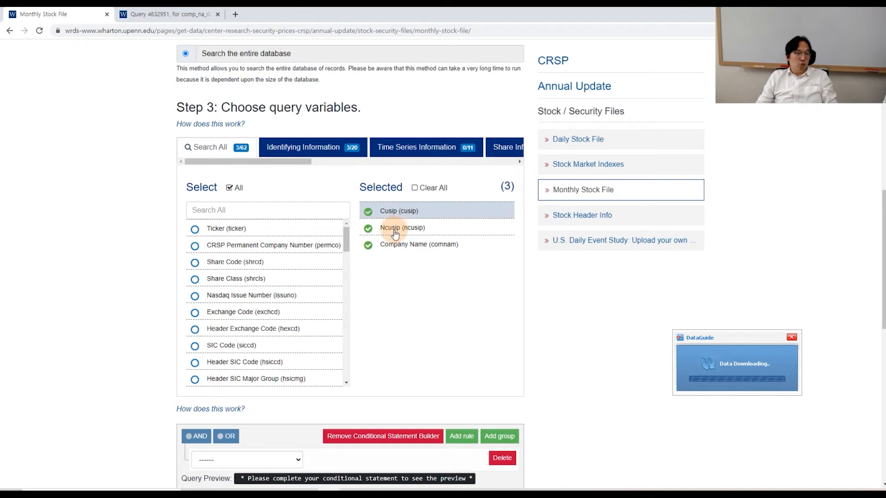
left_click(195, 230)
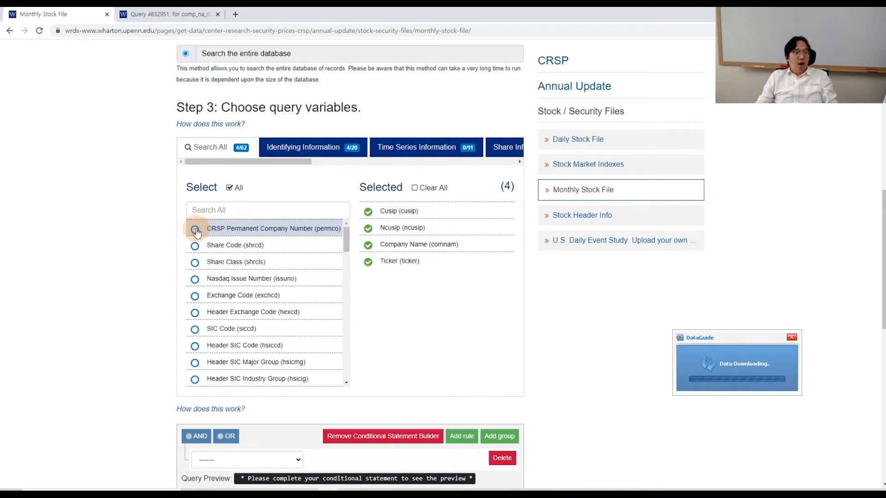
left_click(194, 230)
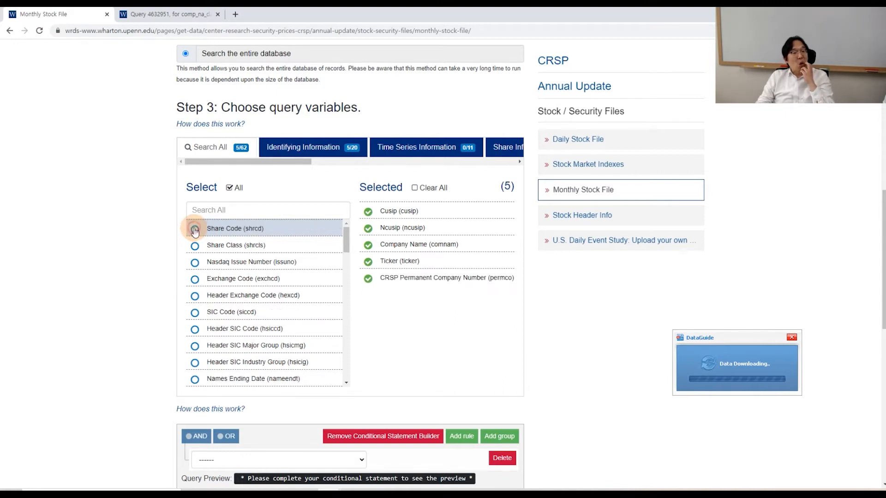
left_click(195, 230)
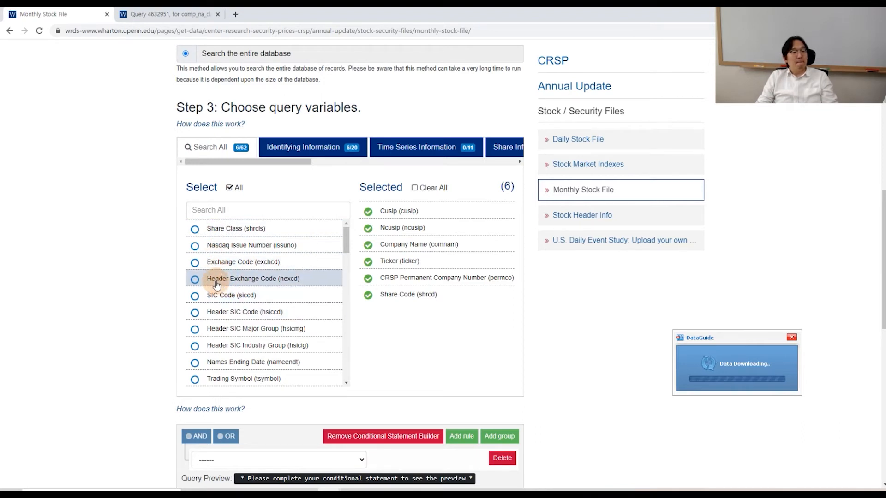
Add the industry variables SIC Code (siccd) and Header SIC Code (hsiccd) to the query
scroll(217, 288, "down", 1)
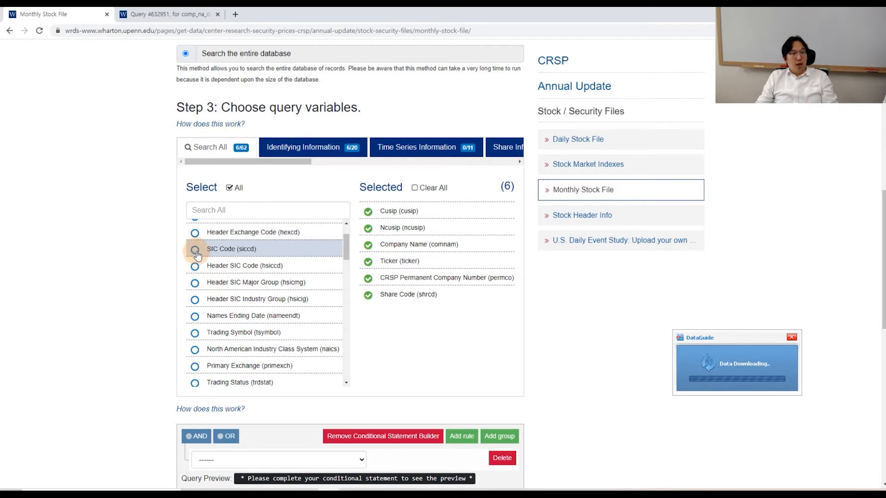
left_click(194, 252)
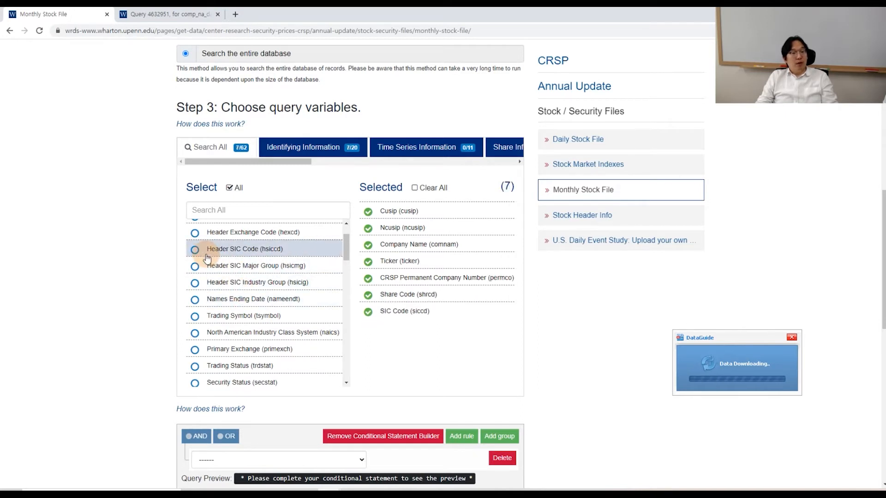
left_click(194, 251)
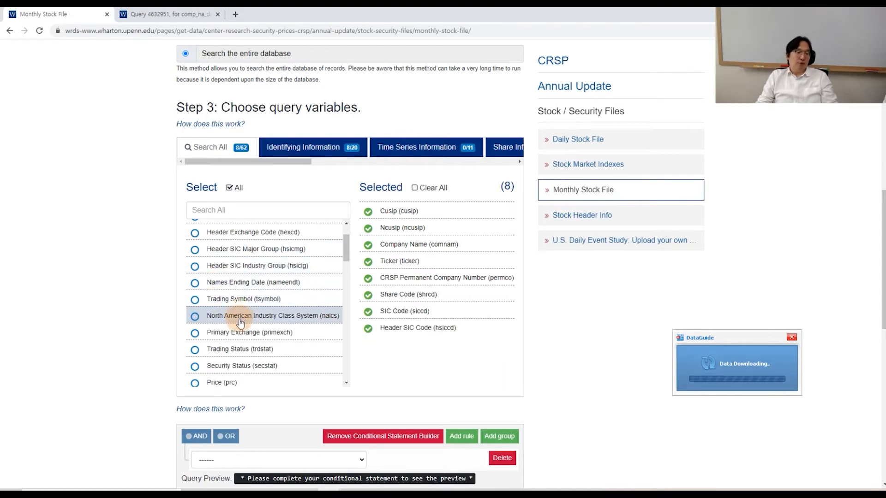
Add the price variables Price (prc), Price Alternate (altprc) and Price Alternate Date (altprcdt) to the query
scroll(240, 322, "down", 1)
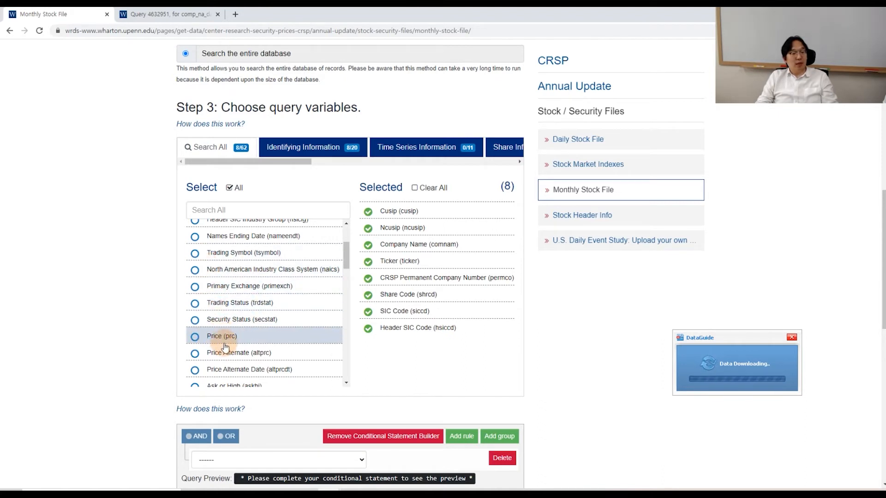
scroll(222, 341, "down", 1)
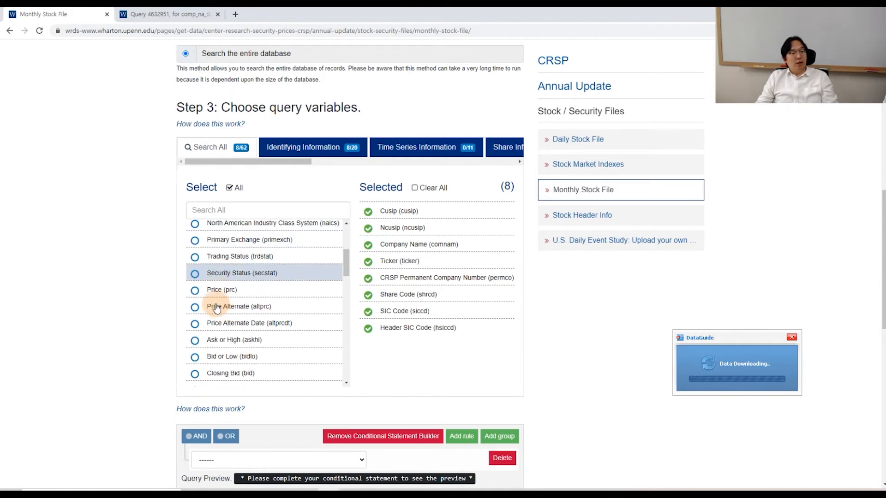
left_click(193, 291)
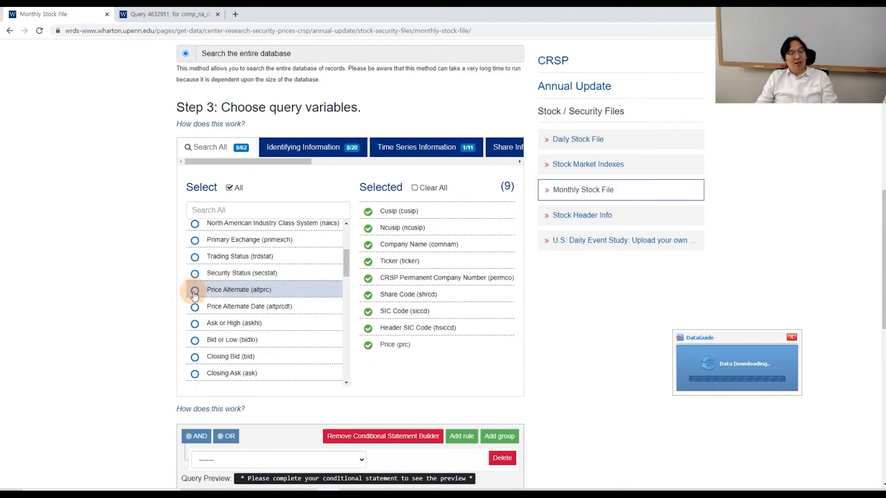
scroll(198, 312, "down", 1)
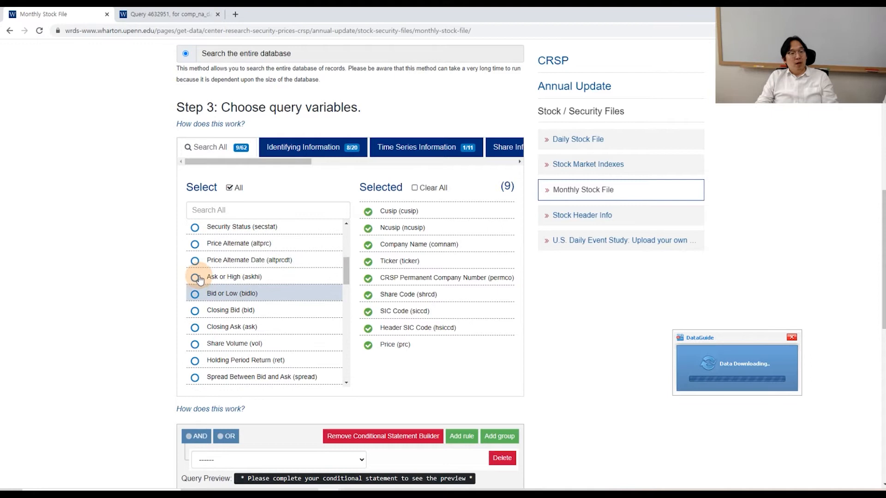
left_click(195, 245)
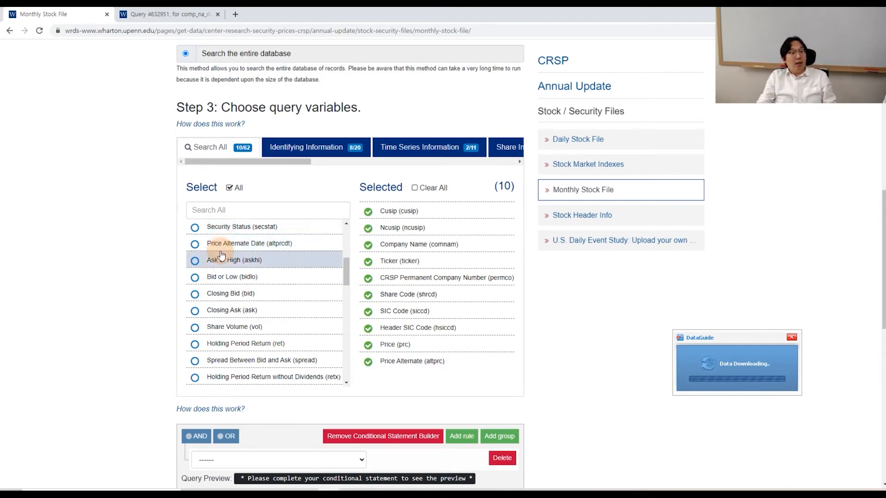
left_click(194, 247)
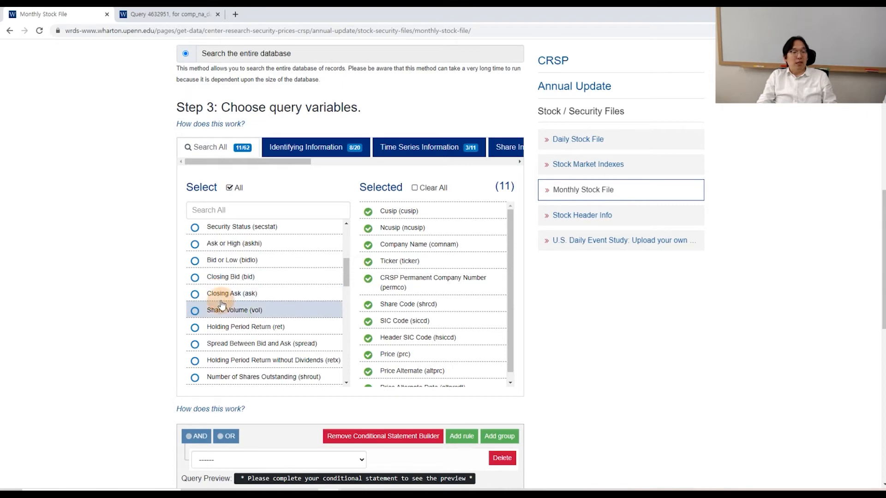
Add Share Volume (vol), Holding Period Return (ret) and Number of Shares Outstanding (shrout) to the selected variables
scroll(220, 304, "down", 1)
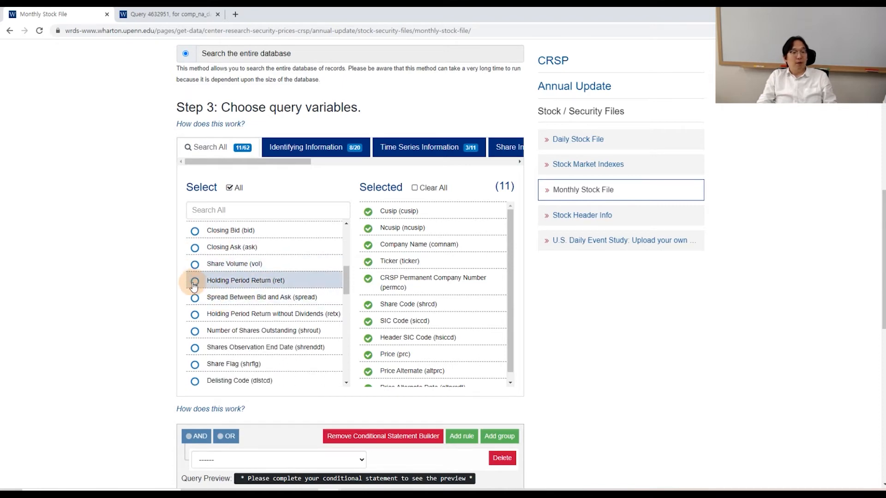
left_click(195, 265)
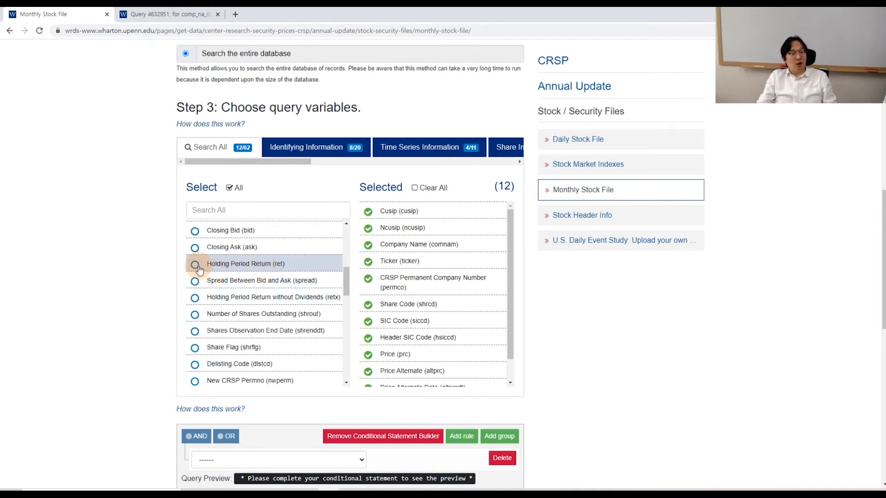
left_click(196, 267)
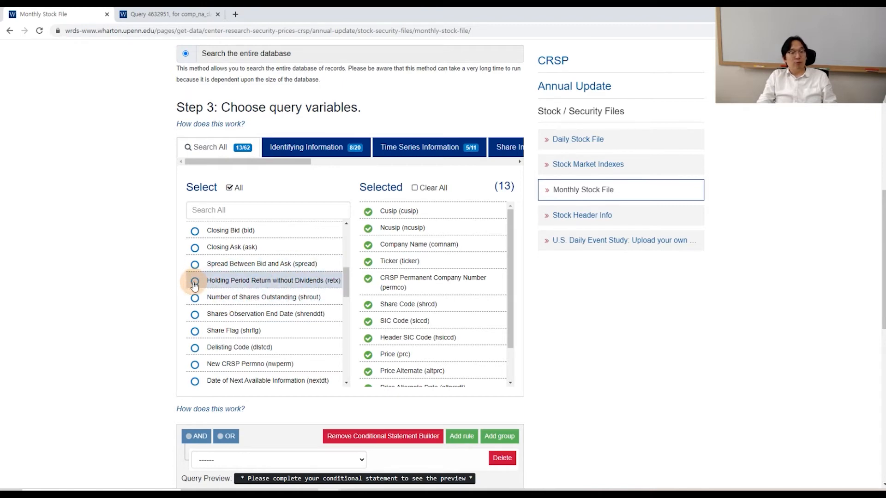
scroll(194, 286, "down", 1)
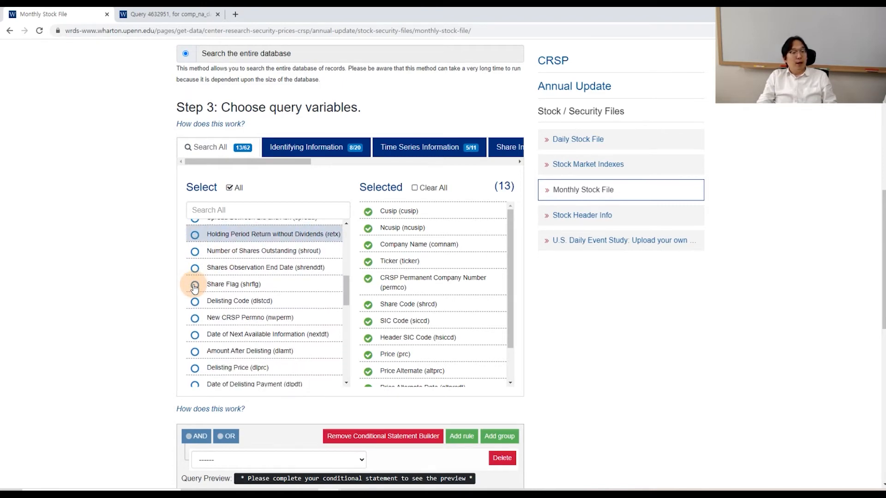
left_click(195, 252)
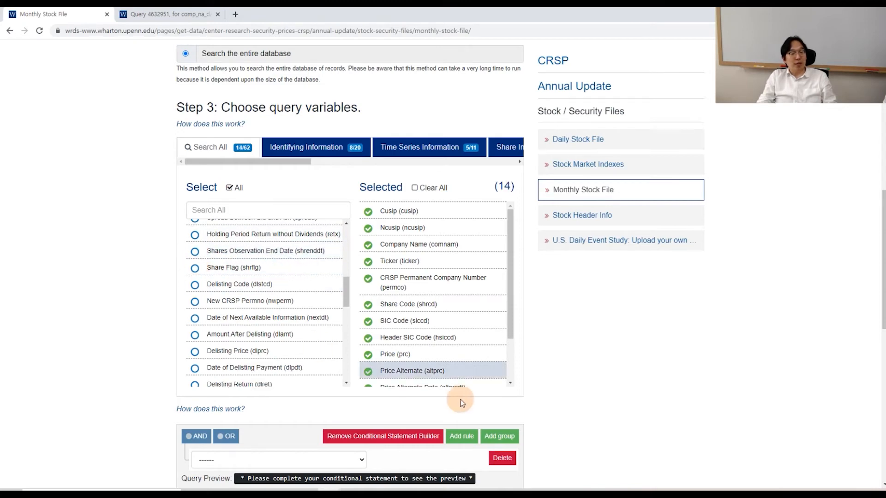
Add the delisting variables Delisting Code (dlstcd) and Delisting Return (dlret) to the selected query variables
scroll(450, 360, "down", 3)
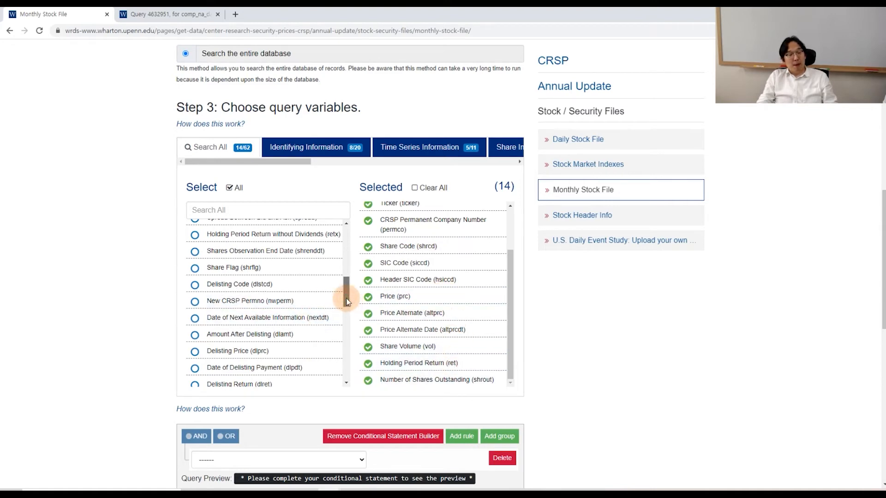
left_click_drag(347, 298, 348, 294)
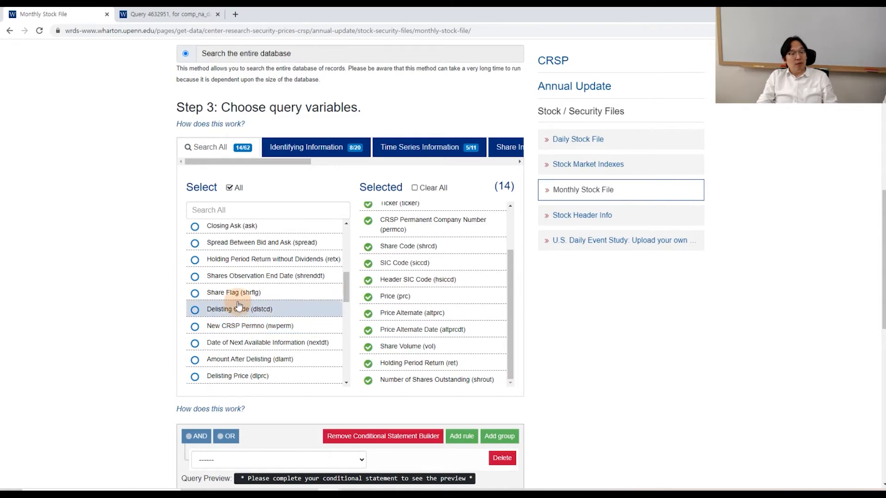
left_click(197, 311)
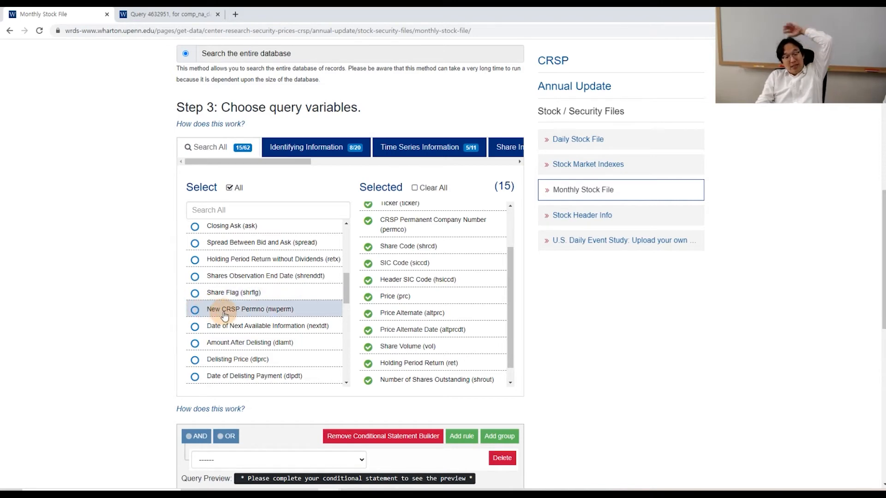
scroll(222, 320, "down", 2)
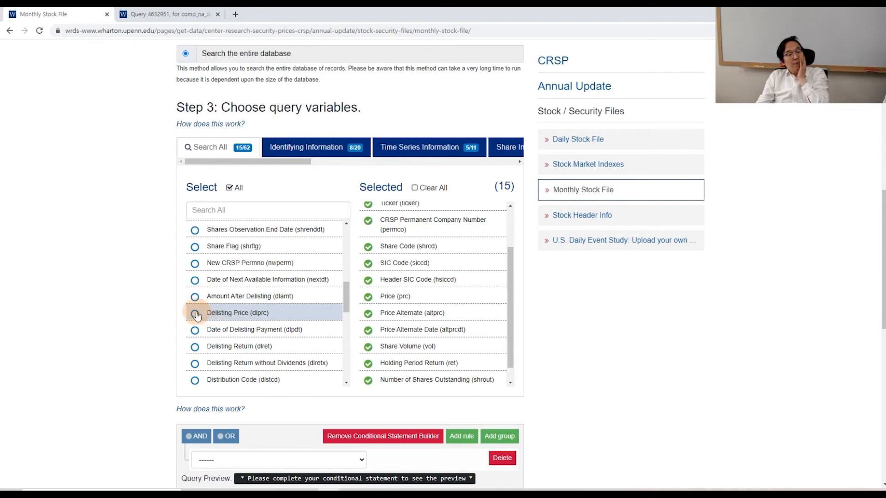
left_click(194, 347)
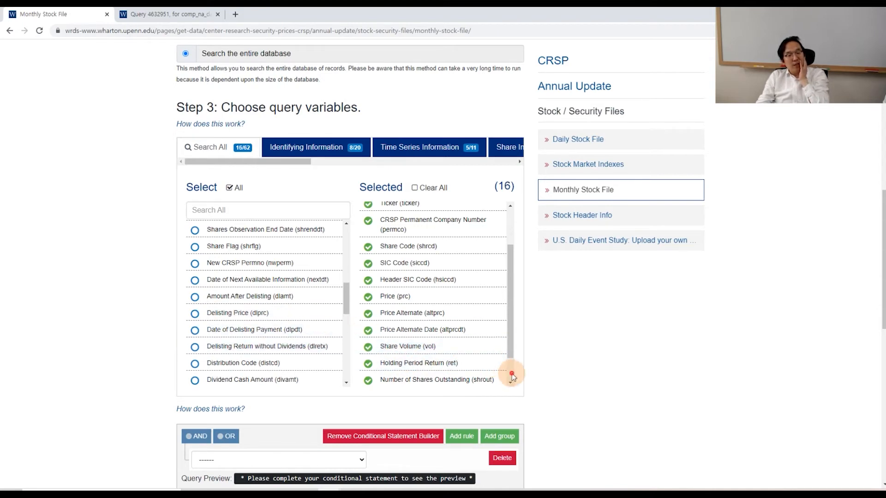
scroll(512, 376, "down", 1)
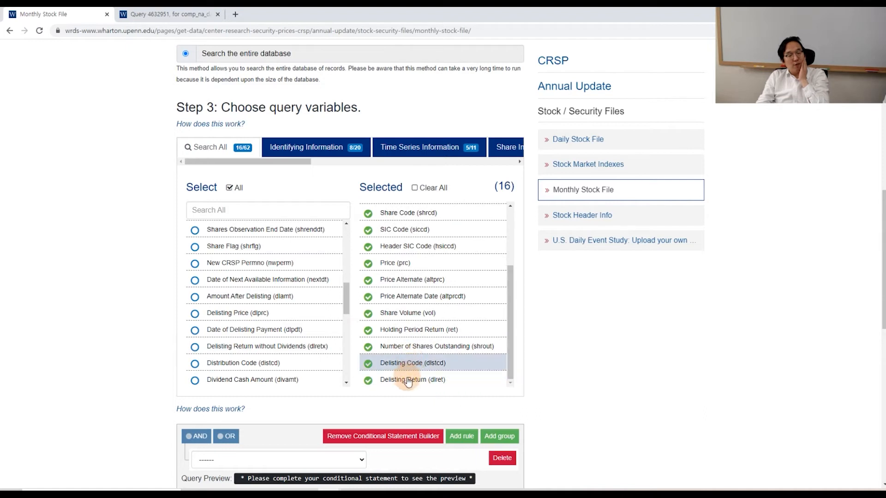
Add the market returns including distributions, Value-Weighted (vwretd) and Equal-Weighted (ewretd), plus Return on S&P Composite Index (sprtrn), to the query
left_click_drag(345, 293, 359, 347)
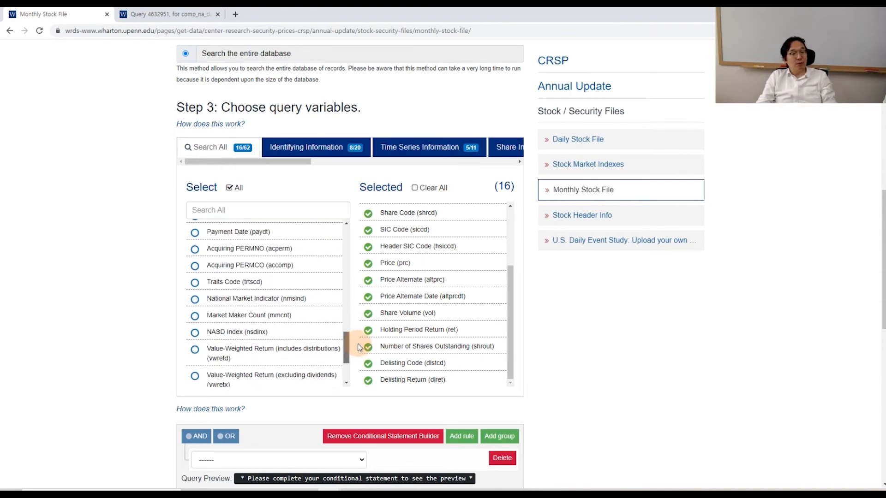
left_click_drag(359, 347, 354, 367)
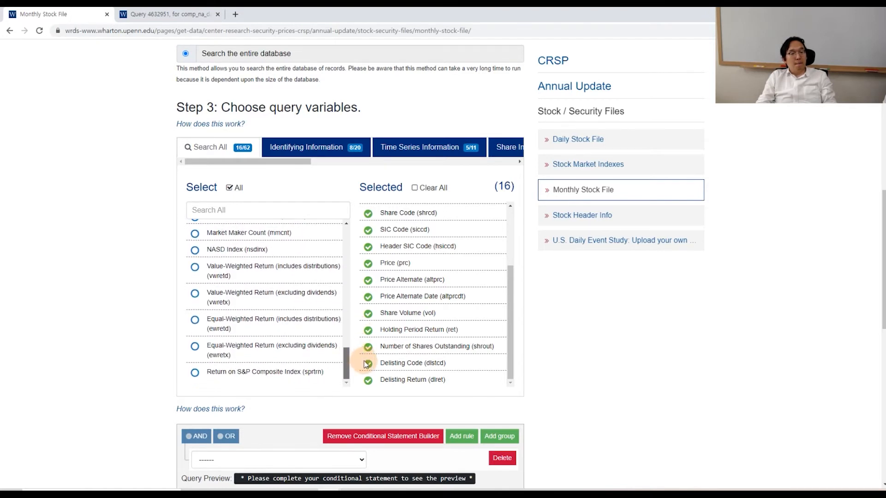
left_click(194, 268)
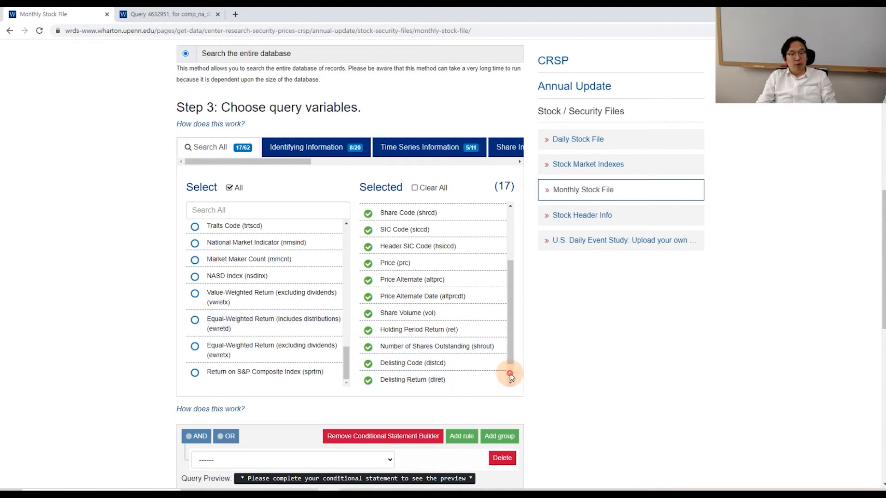
scroll(508, 370, "down", 1)
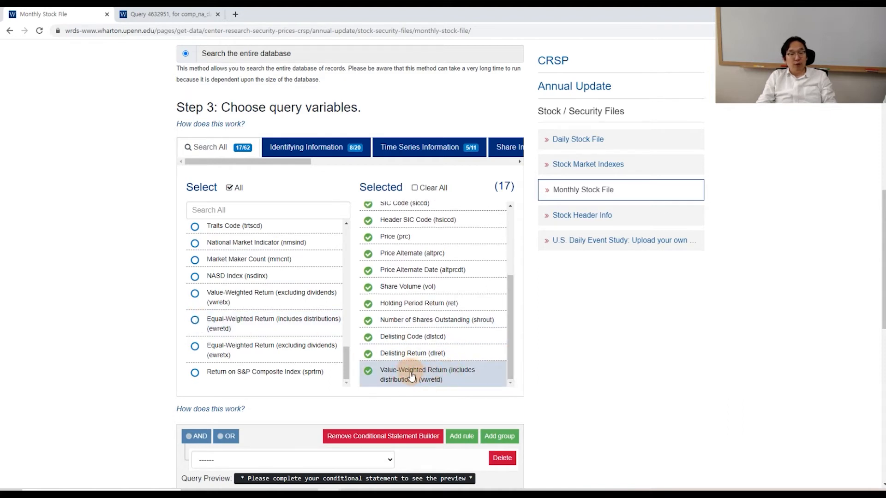
left_click(196, 325)
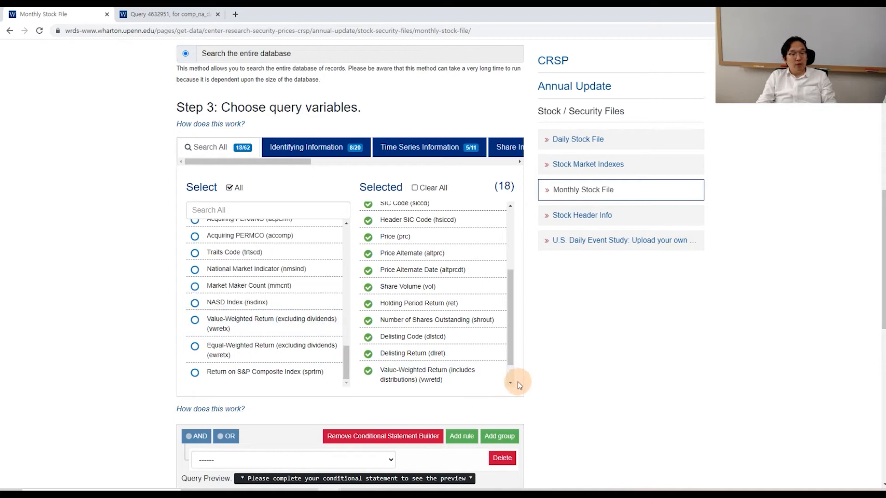
scroll(509, 376, "down", 1)
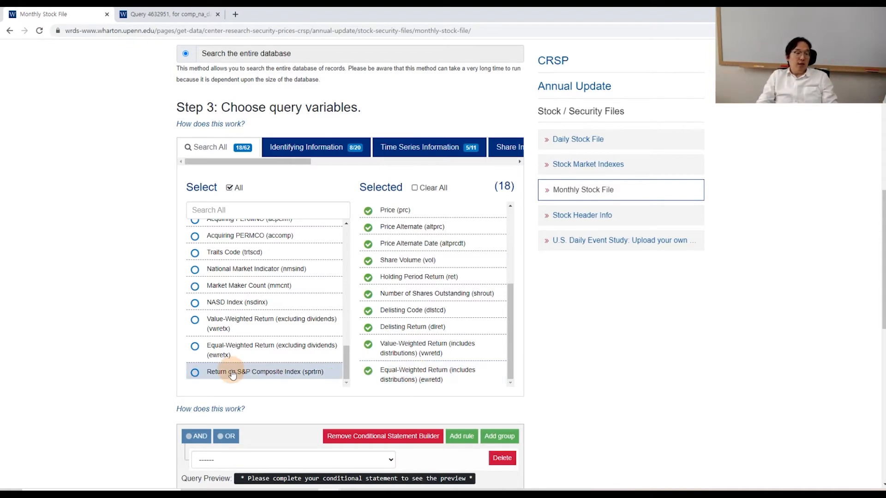
left_click(195, 374)
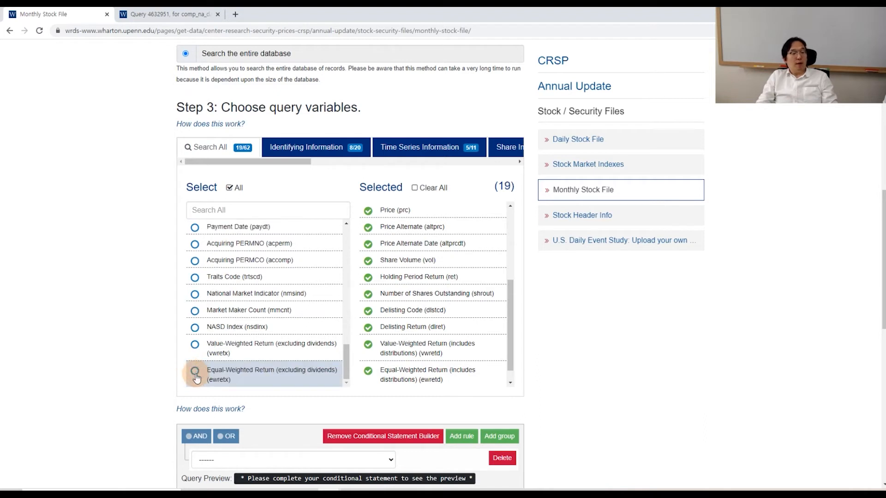
scroll(510, 378, "down", 1)
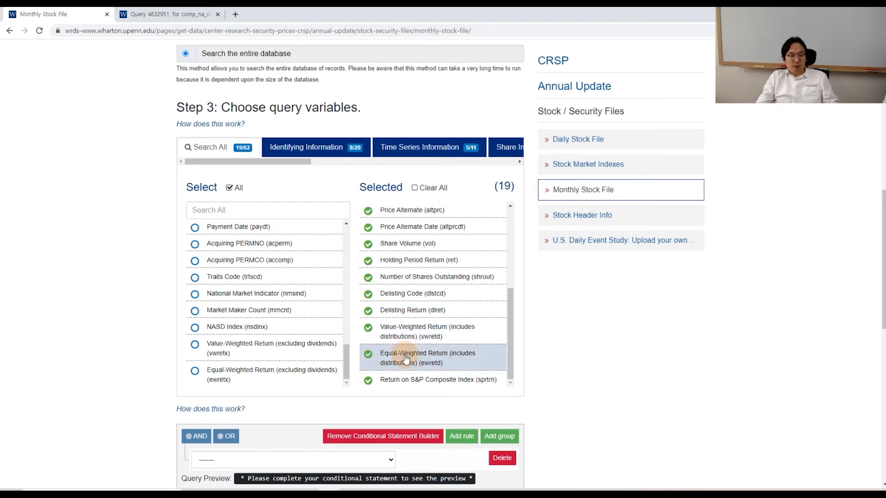
Set the query output format to comma-delimited text (*.csv) and the date format to MMDDYY10
scroll(665, 401, "down", 4)
scroll(665, 401, "down", 2)
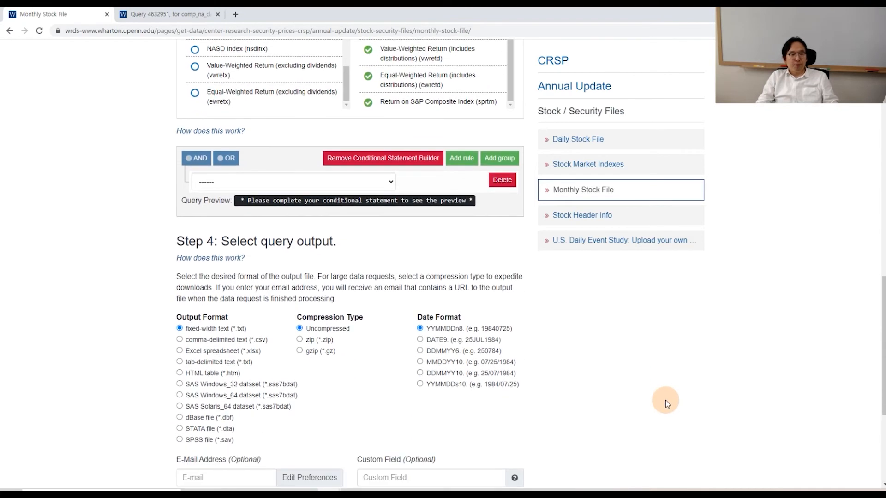
scroll(664, 402, "up", 7)
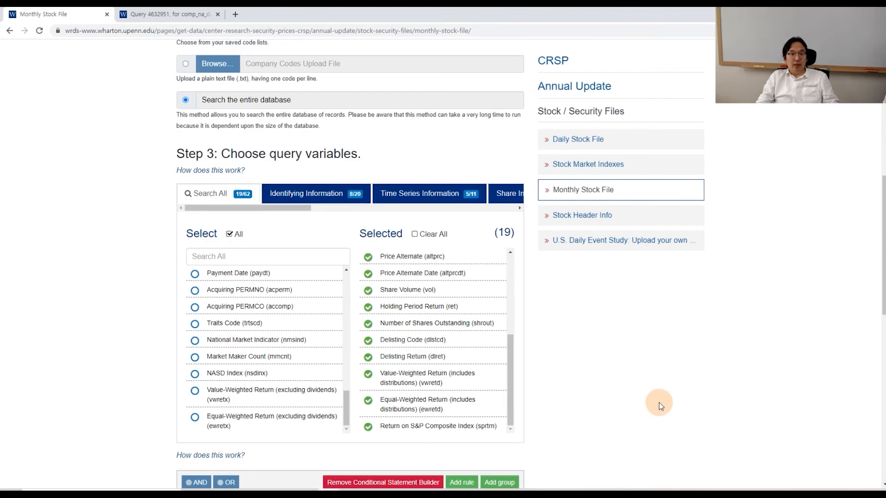
scroll(605, 415, "down", 7)
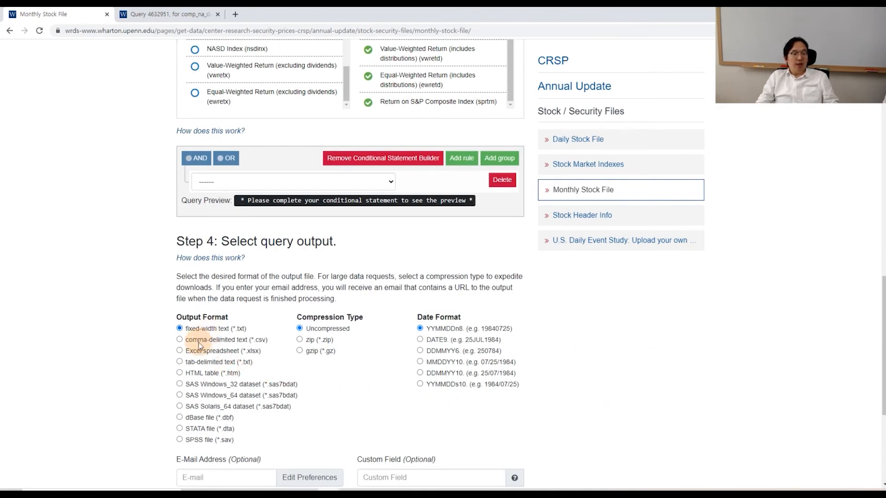
left_click(179, 340)
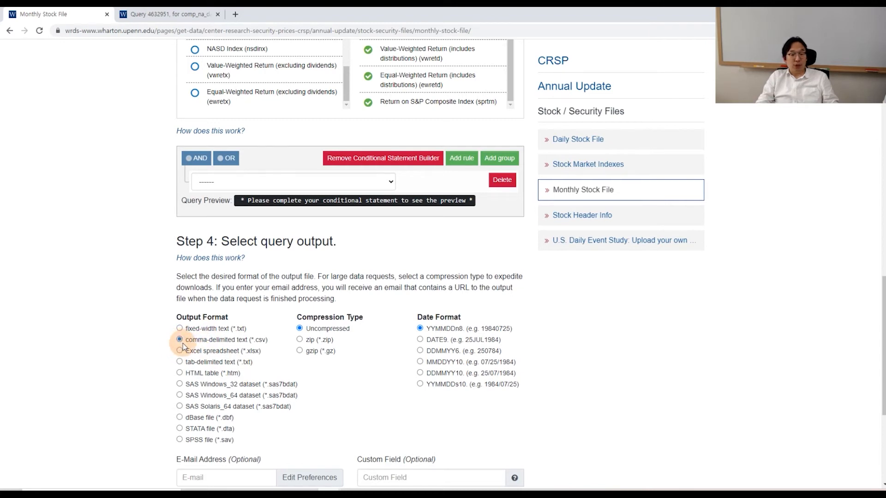
left_click(420, 362)
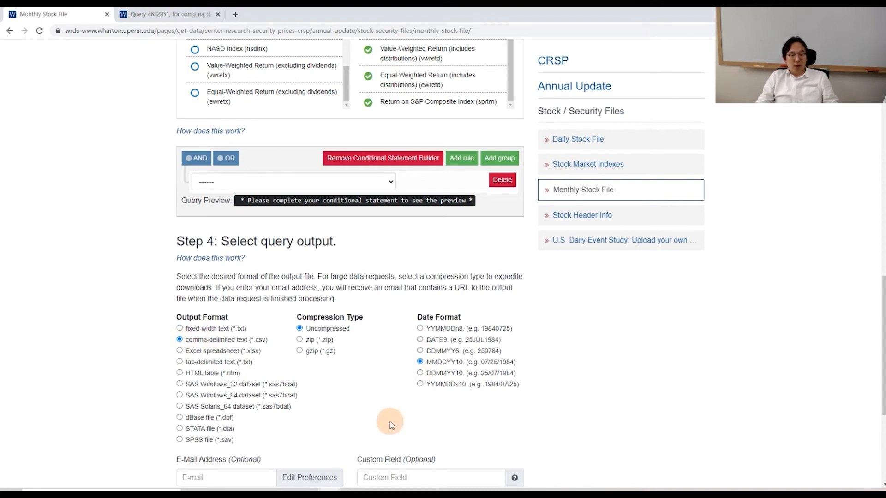
Submit the CRSP Monthly Stock query form
scroll(389, 421, "down", 4)
left_click(196, 363)
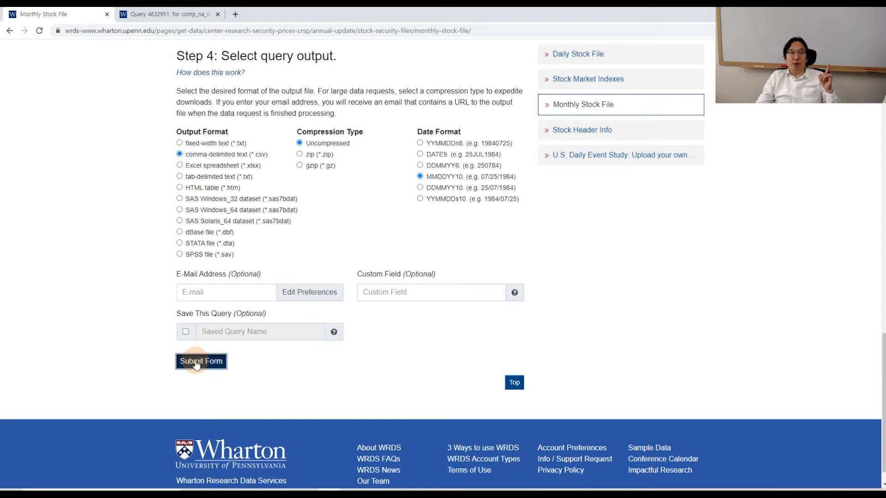
left_click(195, 361)
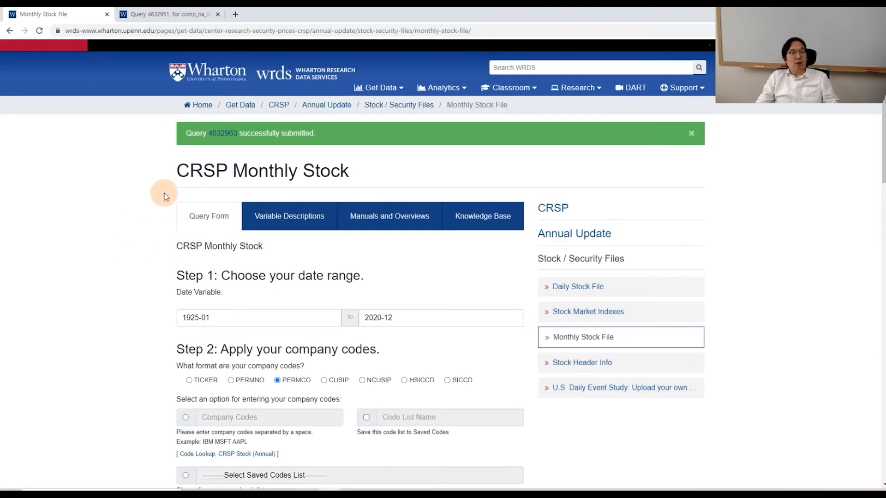
Save the output file of the comp_na_daily_all query to the Downloads folder as compustat_091021
left_click(147, 15)
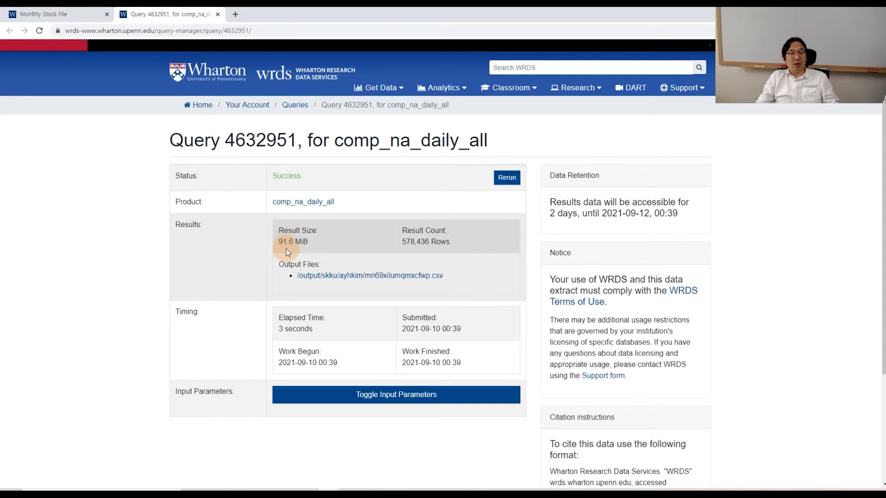
right_click(315, 279)
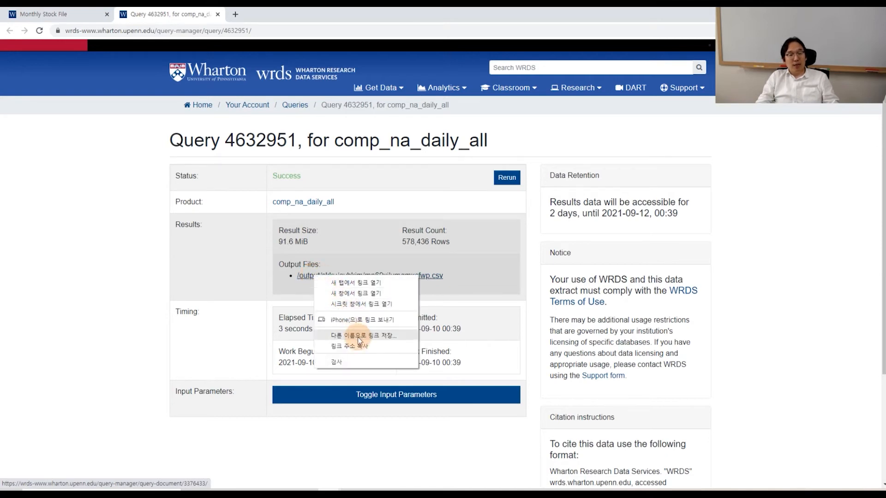
left_click(376, 346)
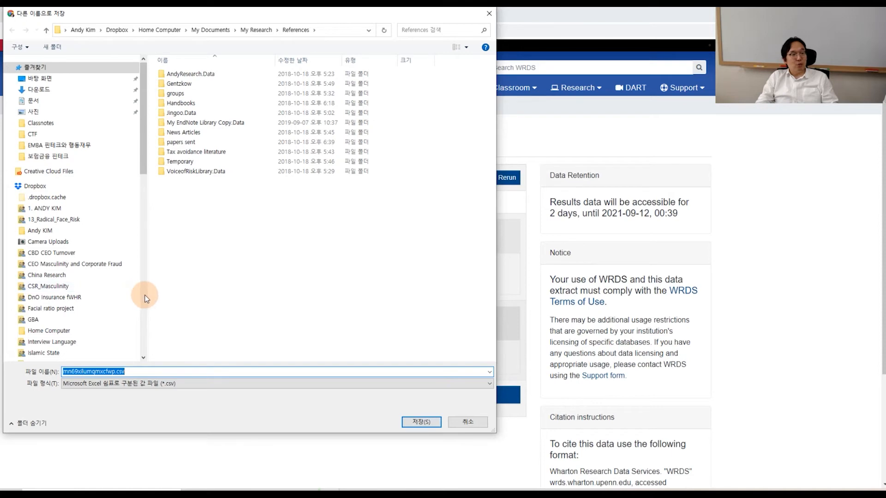
left_click(71, 90)
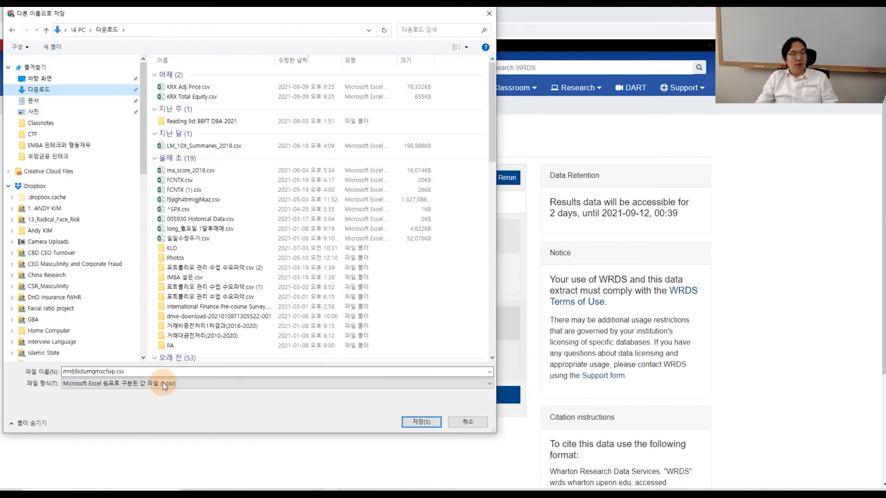
double_click(139, 371)
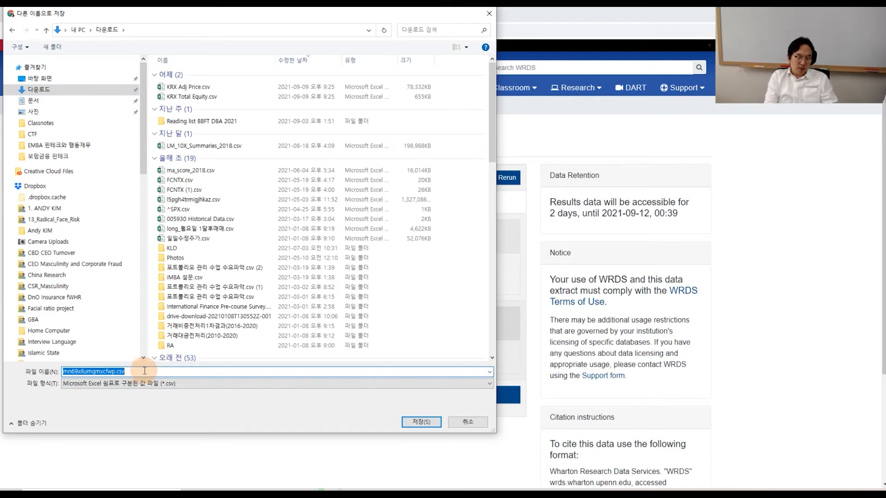
type("compustat")
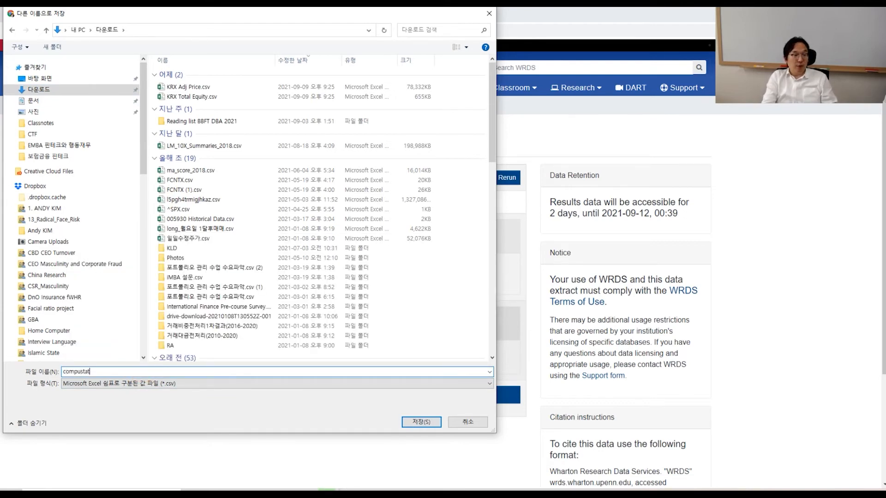
type("_091021")
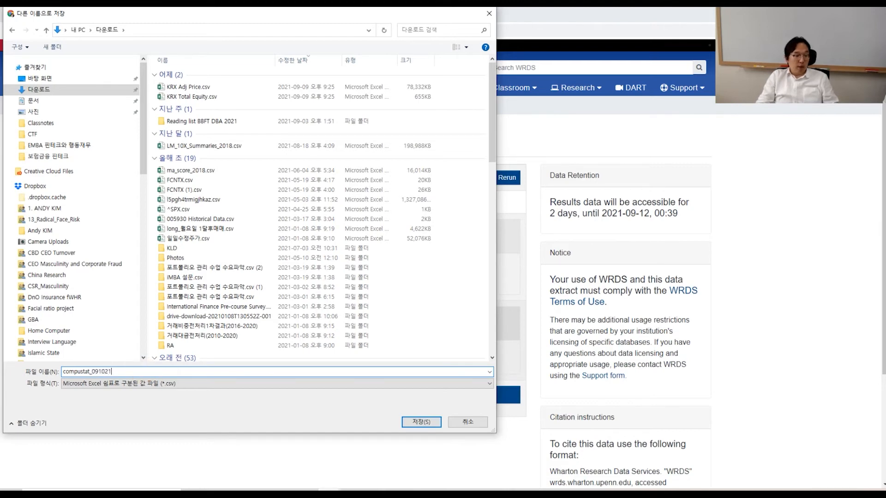
key("Return")
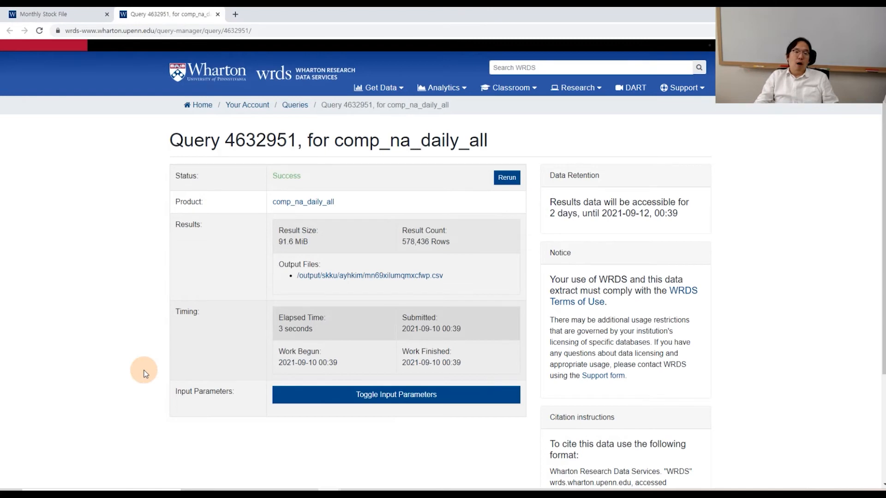
Return to the Monthly Stock File page and open the submitted CRSP query's result page in a new window
left_click(74, 19)
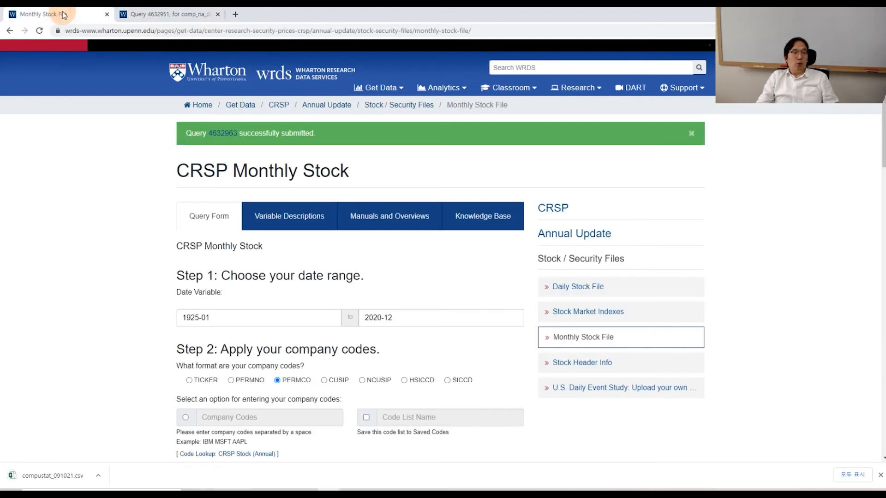
right_click(221, 135)
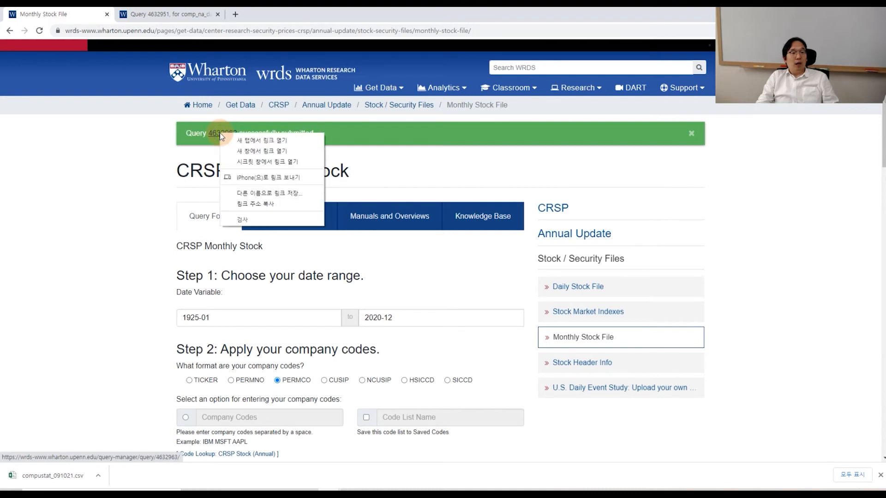
left_click(244, 153)
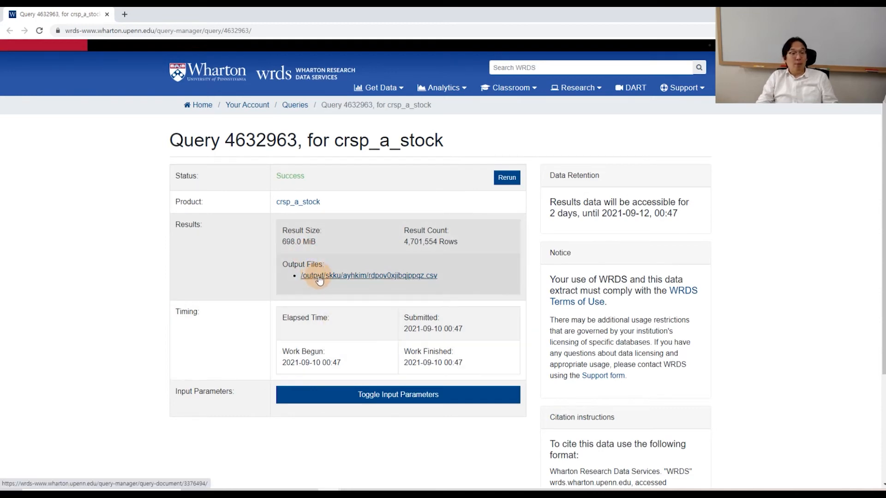
Save the output file of the crsp_a_stock query to the Downloads folder as csrpmonthly_09102
right_click(319, 278)
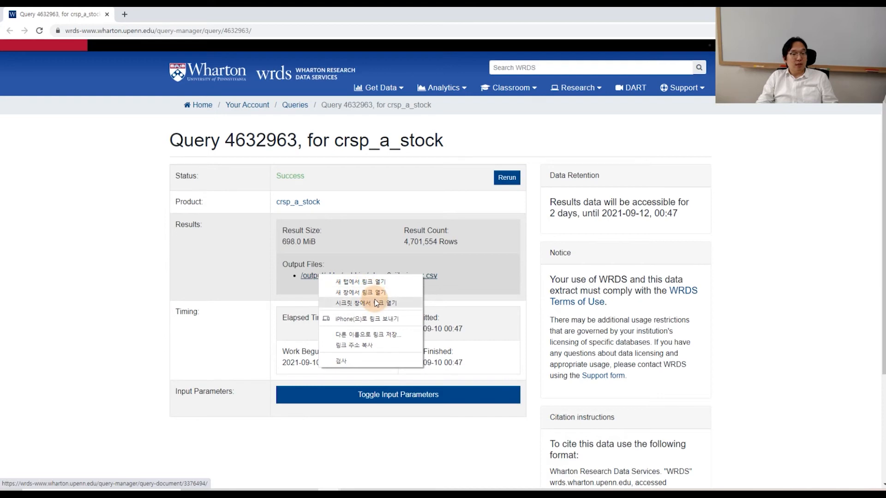
left_click(385, 336)
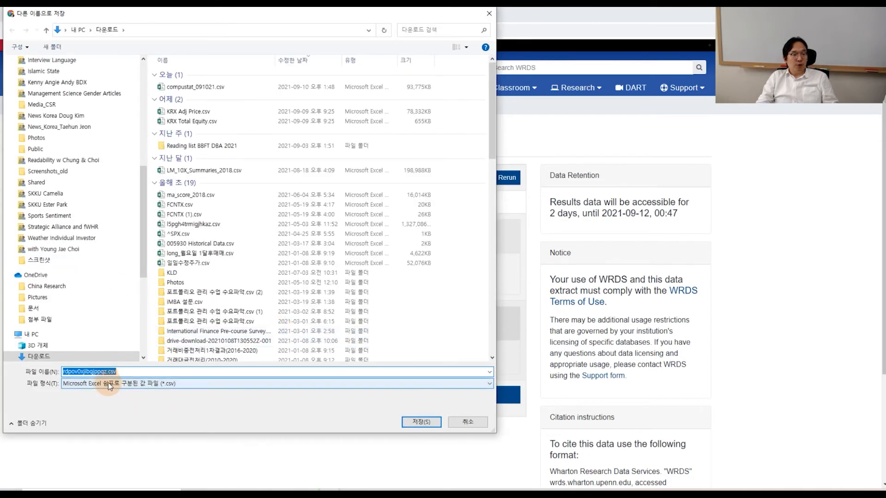
type("csrpmonthly_09102")
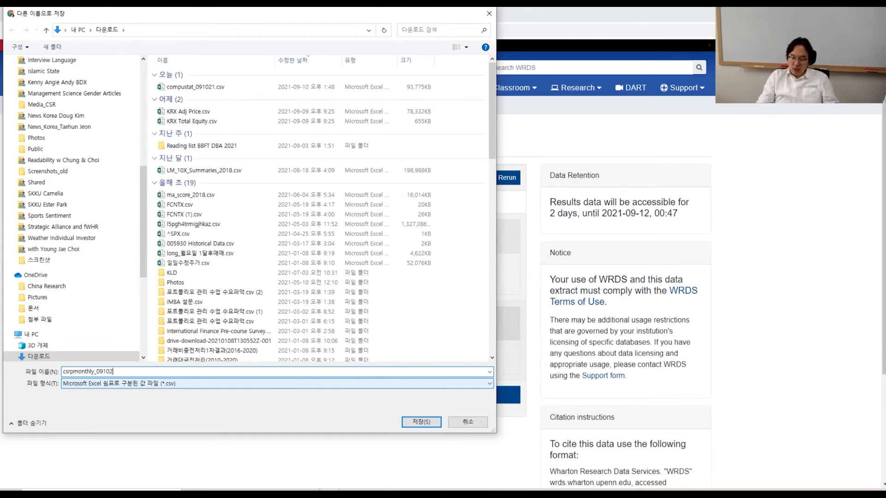
key("Return")
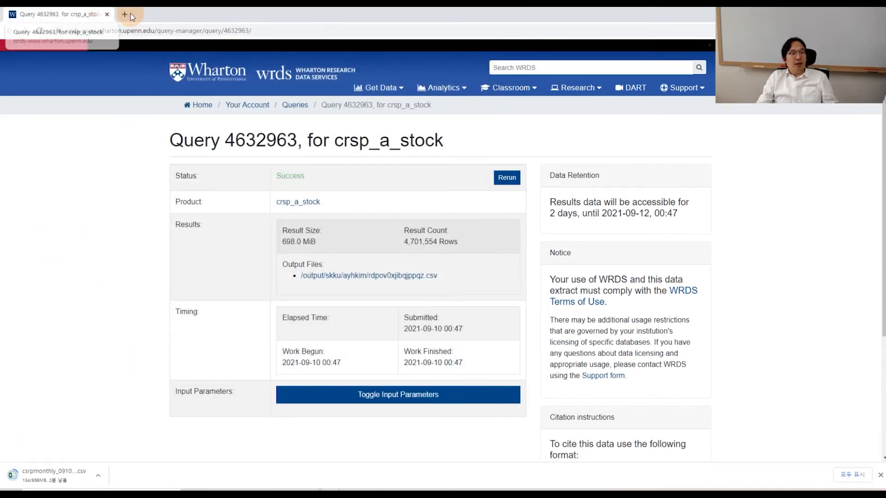
Return to the CRSP Monthly Stock query form and review its output, variable, company code and date range sections
double_click(650, 15)
left_click_drag(409, 47, 885, 115)
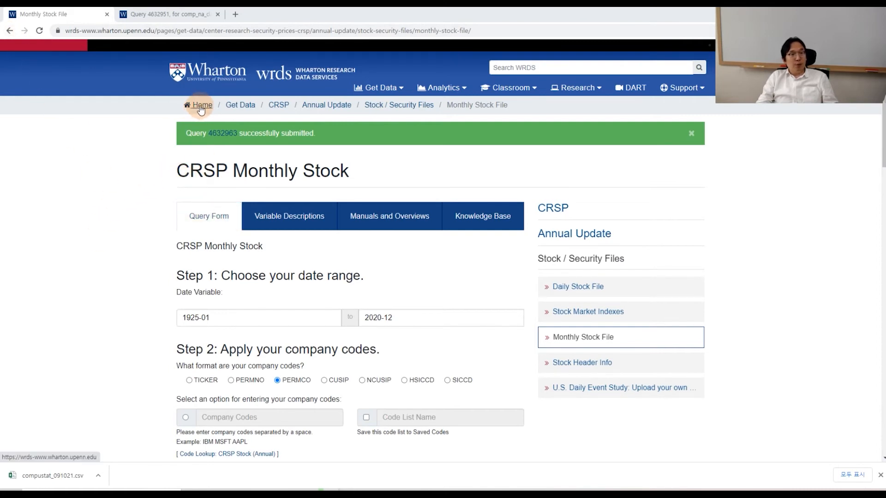
left_click(9, 32)
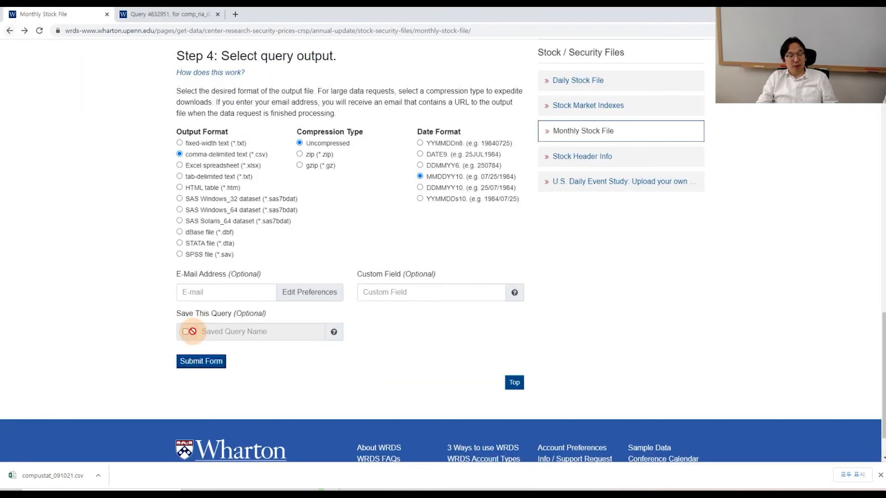
scroll(142, 356, "up", 10)
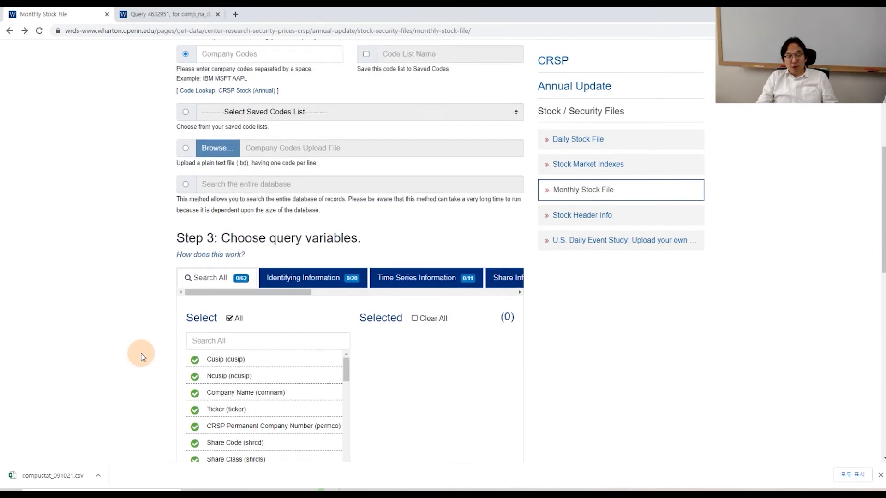
scroll(142, 356, "up", 2)
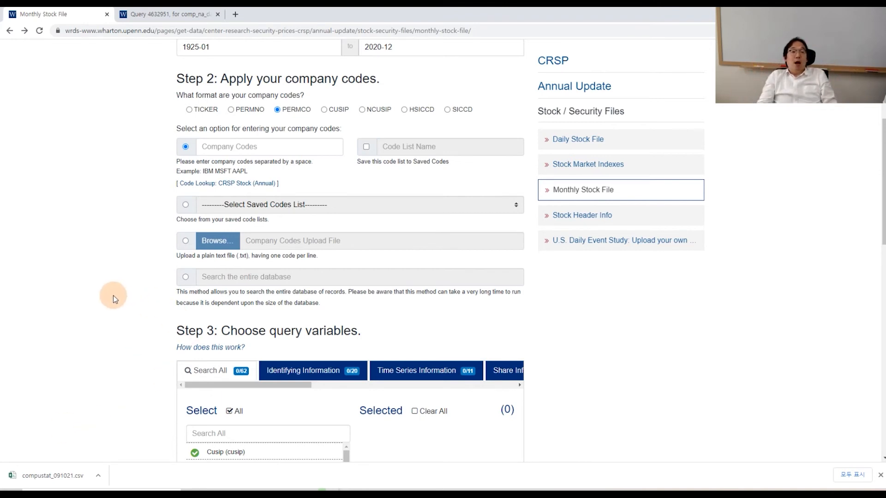
scroll(112, 298, "up", 1)
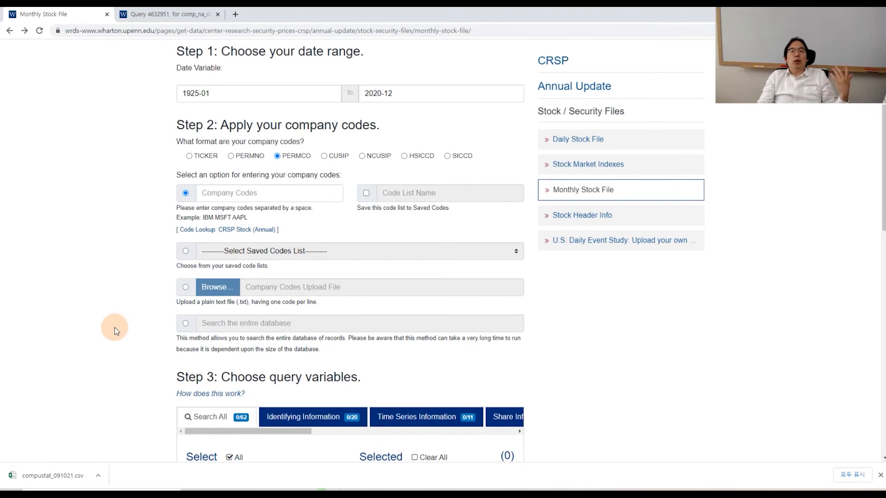
scroll(115, 328, "up", 4)
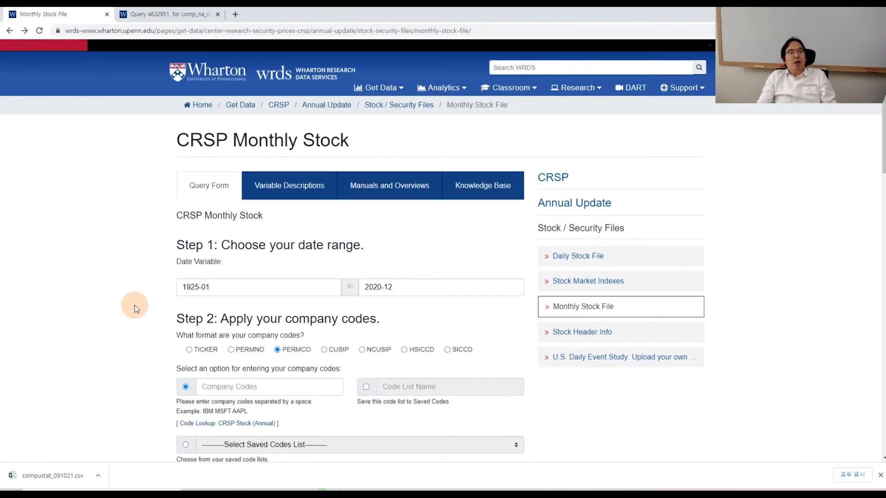
Open the Get Data overview and look through the WRDS Products and Third Party Products lists
left_click(239, 108)
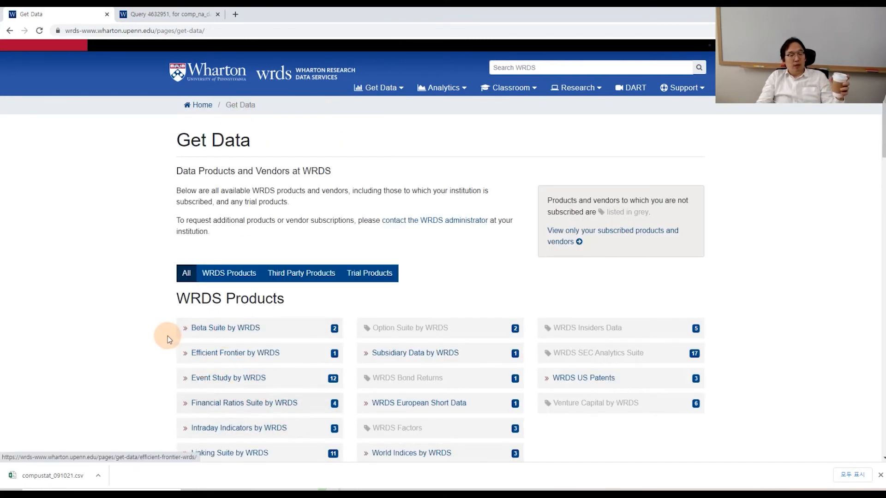
scroll(168, 337, "down", 5)
scroll(167, 336, "down", 2)
scroll(167, 336, "up", 1)
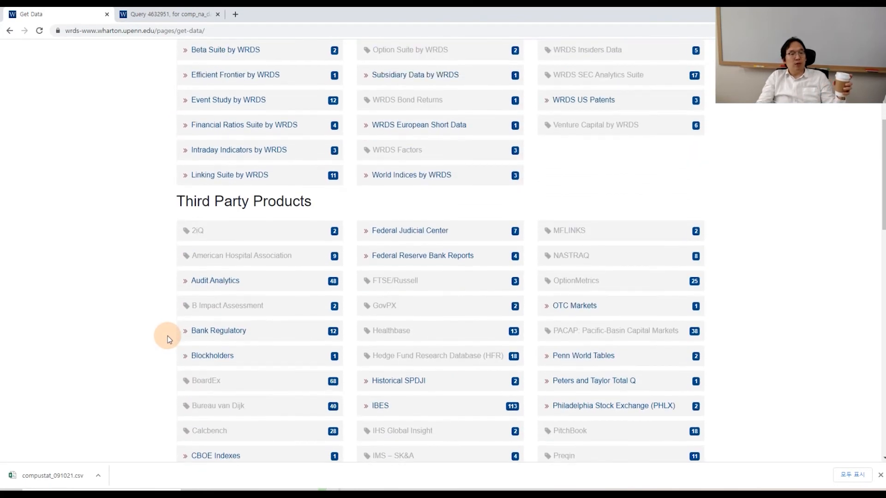
scroll(167, 336, "up", 3)
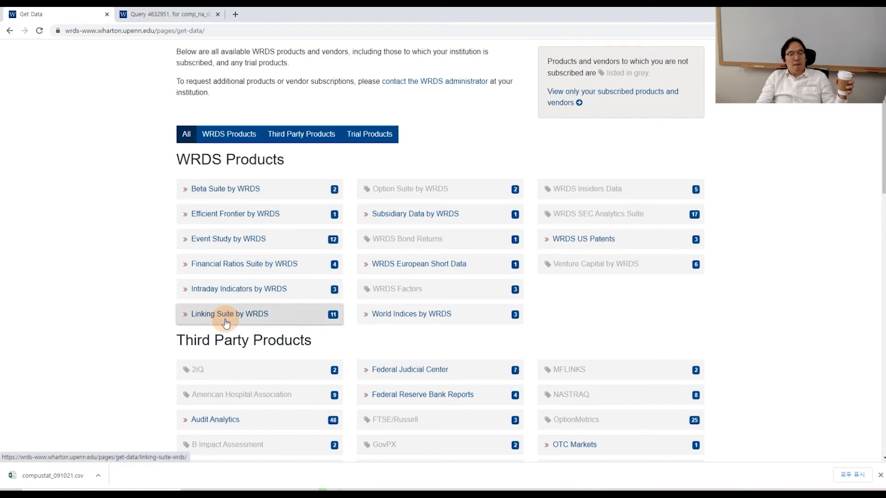
scroll(284, 341, "up", 2)
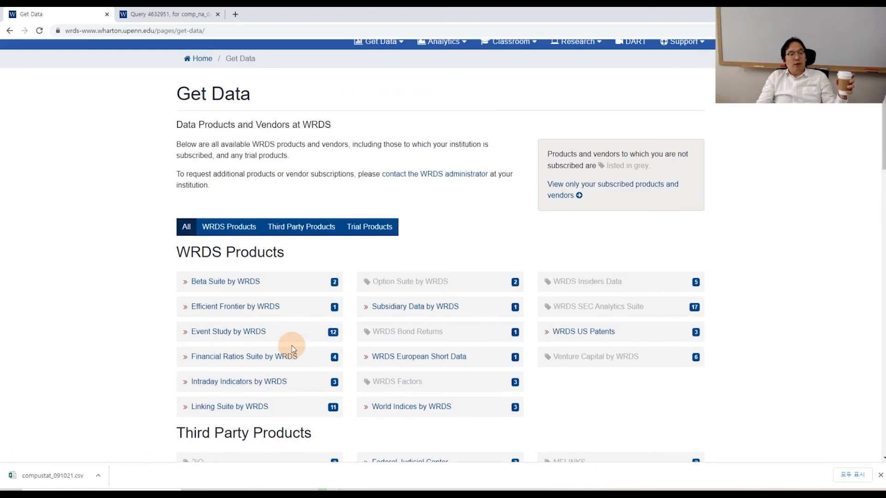
scroll(292, 349, "down", 7)
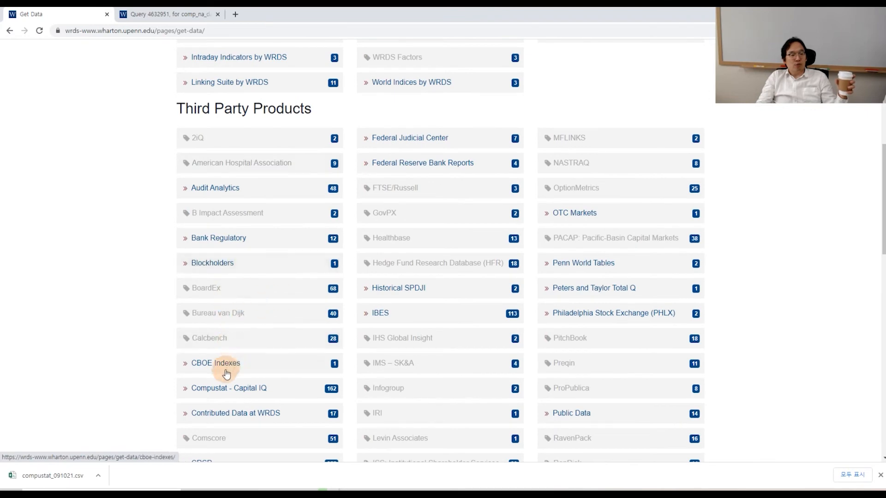
Open the Execucomp Annual Compensation form under Compustat - Capital IQ and examine its query variables
left_click(223, 391)
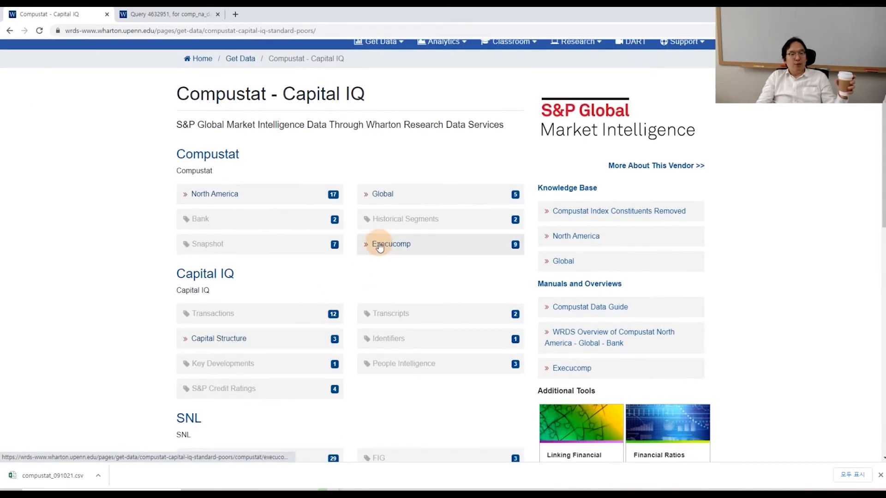
left_click(380, 246)
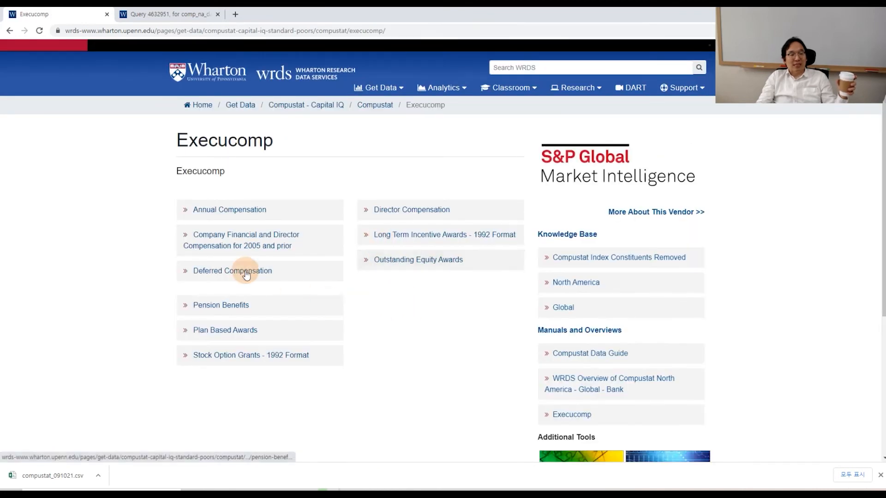
left_click(219, 211)
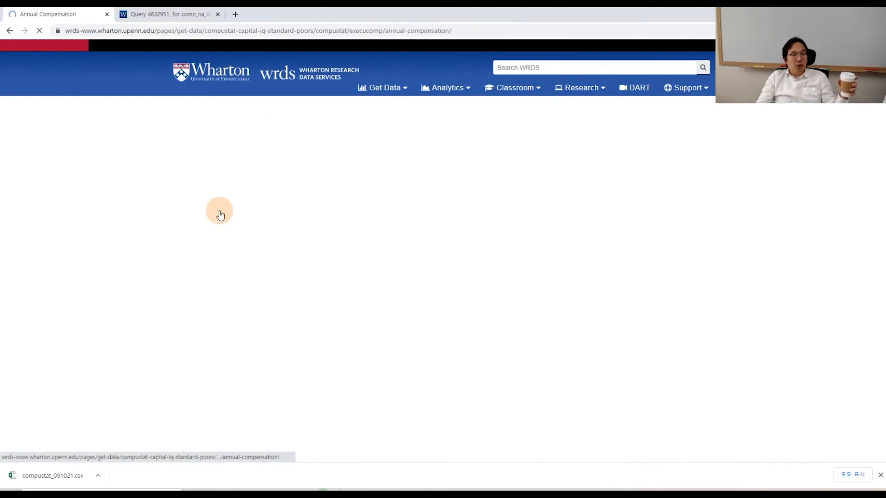
scroll(238, 357, "down", 6)
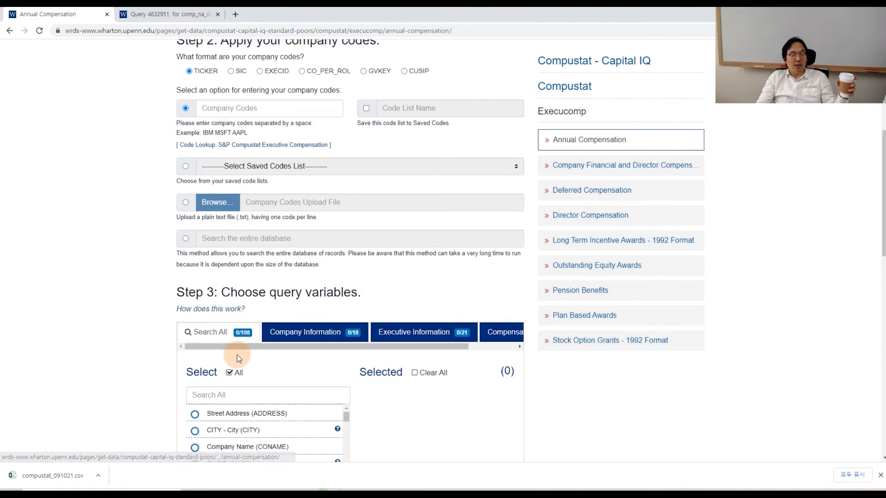
scroll(237, 358, "down", 3)
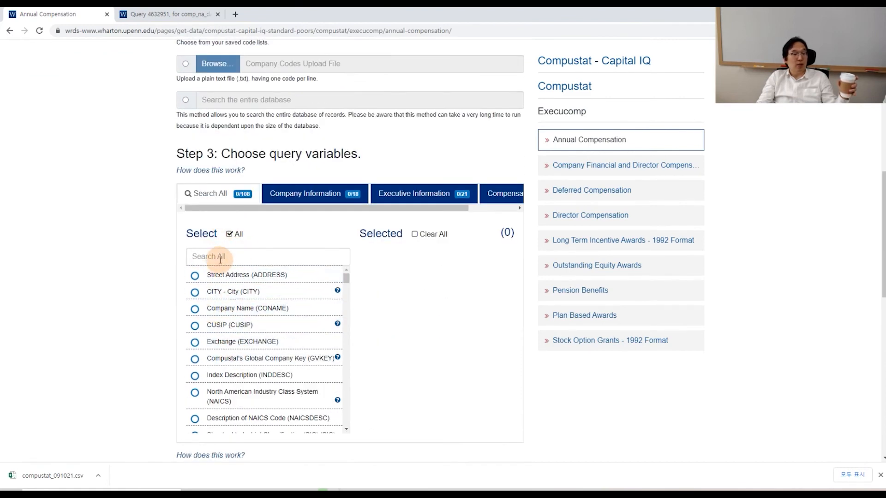
scroll(327, 323, "down", 1)
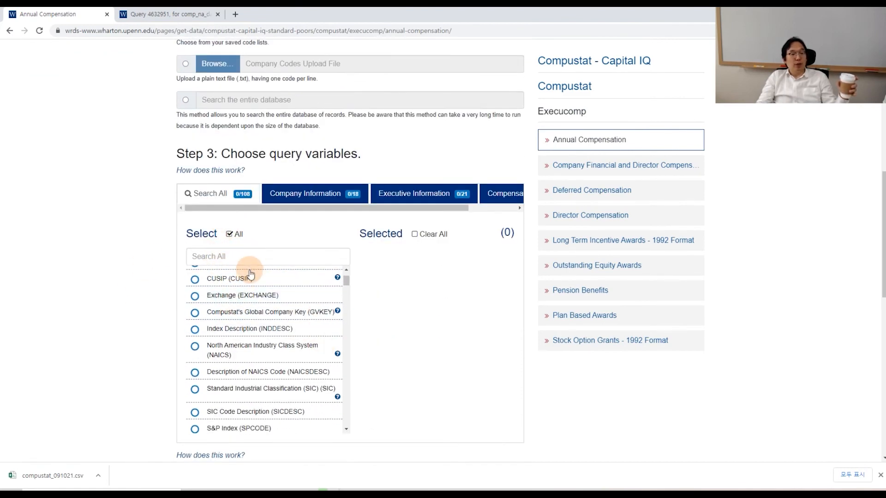
Go back to the Execucomp dataset list and look at the Director Compensation dataset
left_click(8, 31)
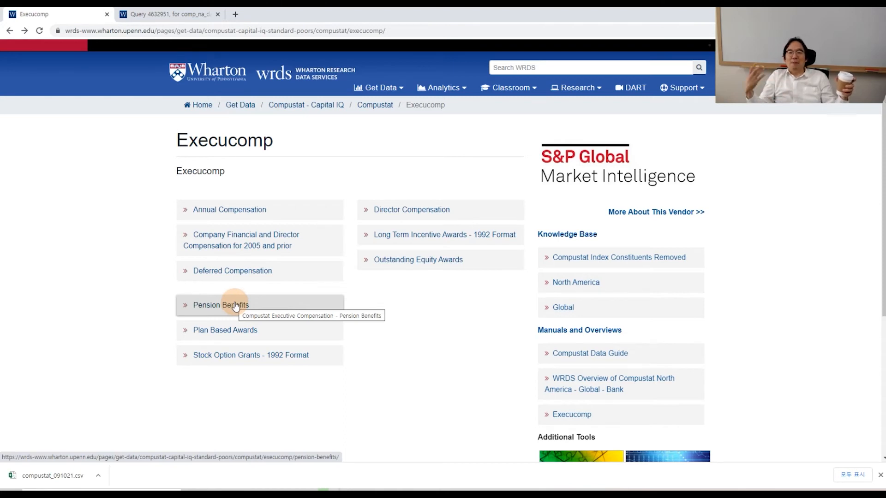
left_click(415, 211)
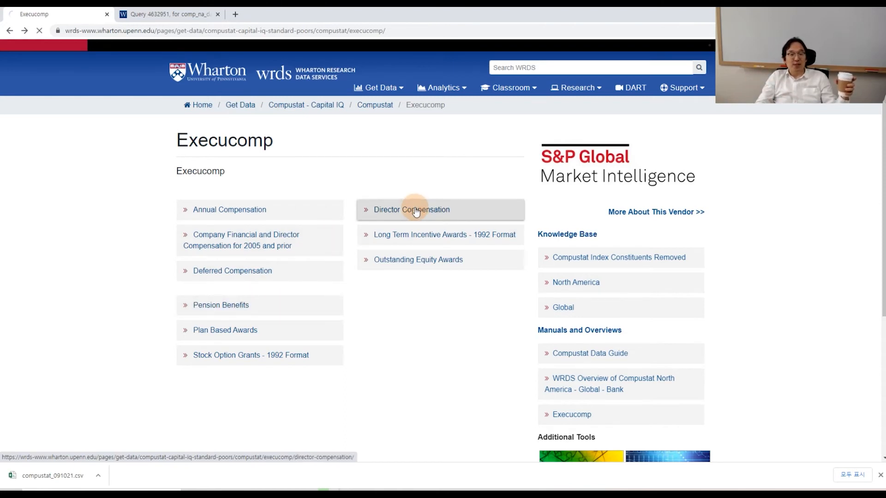
scroll(219, 387, "down", 4)
scroll(220, 389, "up", 4)
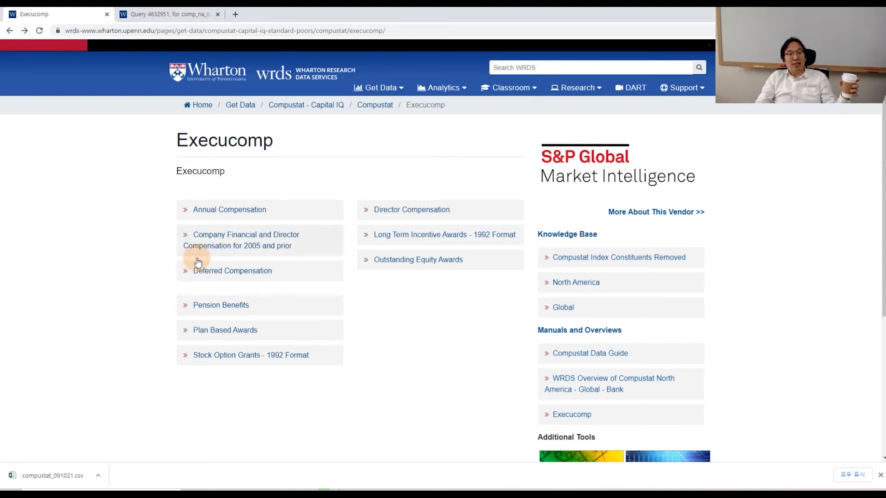
Return to the Compustat - Capital IQ page and view the Compustat North America dataset list
left_click(9, 32)
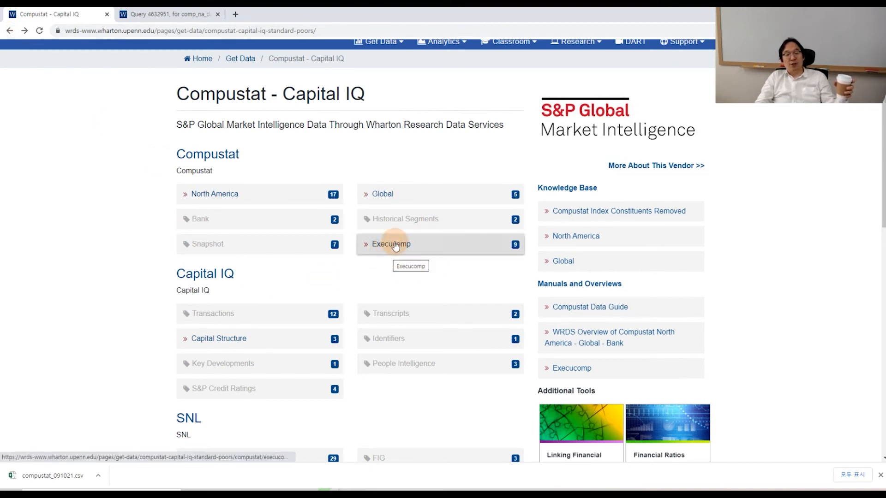
left_click(209, 198)
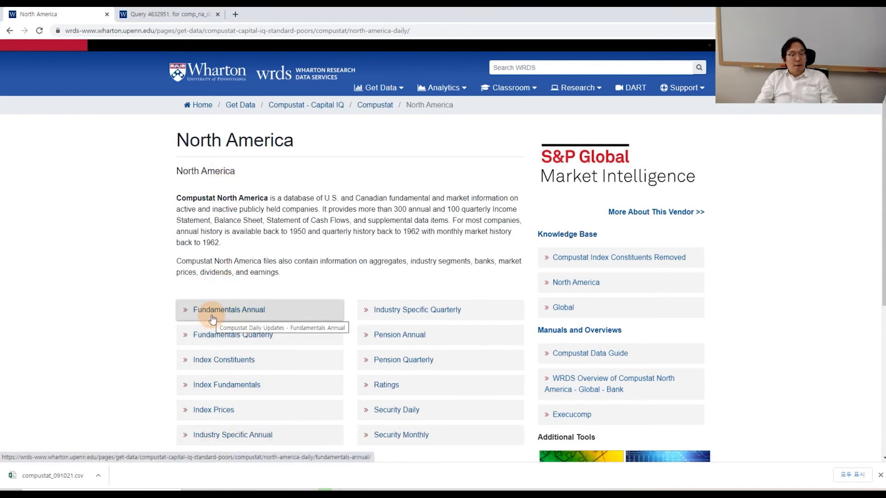
left_click(9, 31)
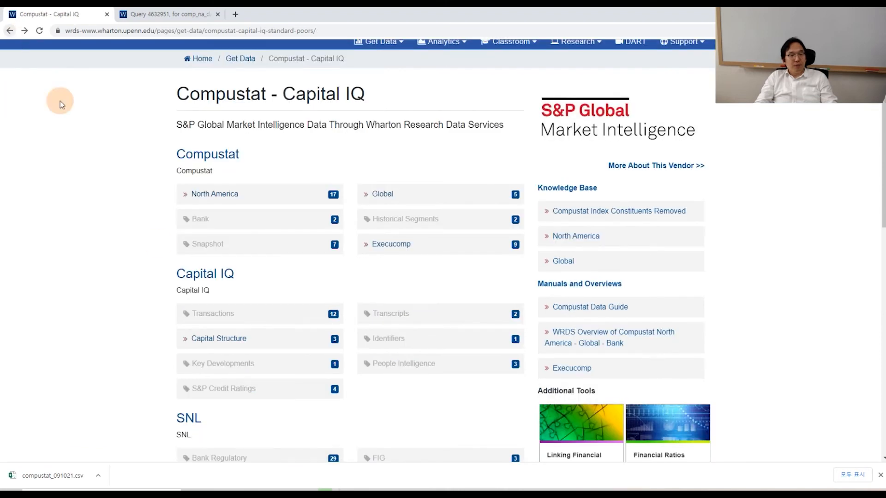
Examine the Capital Structure Debt query form under Capital IQ, including its variables, and return to the Compustat - Capital IQ page
left_click(229, 340)
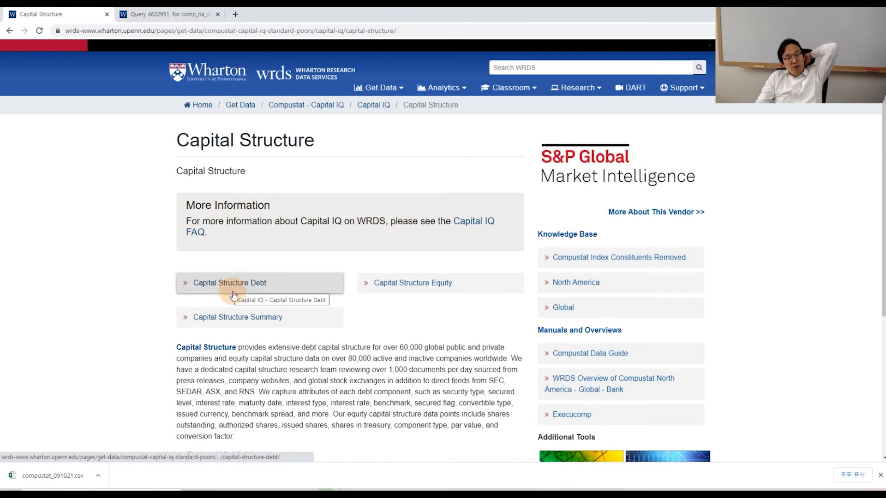
scroll(231, 293, "down", 2)
scroll(243, 309, "up", 1)
scroll(243, 309, "up", 1)
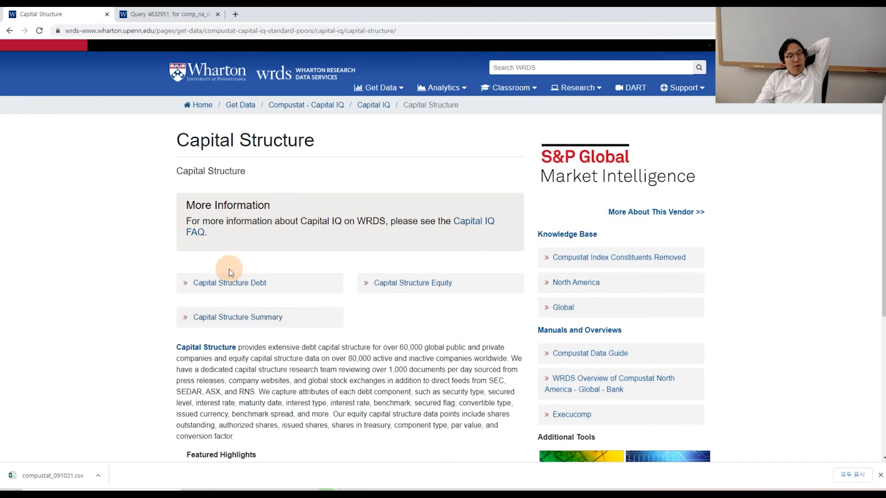
left_click(235, 286)
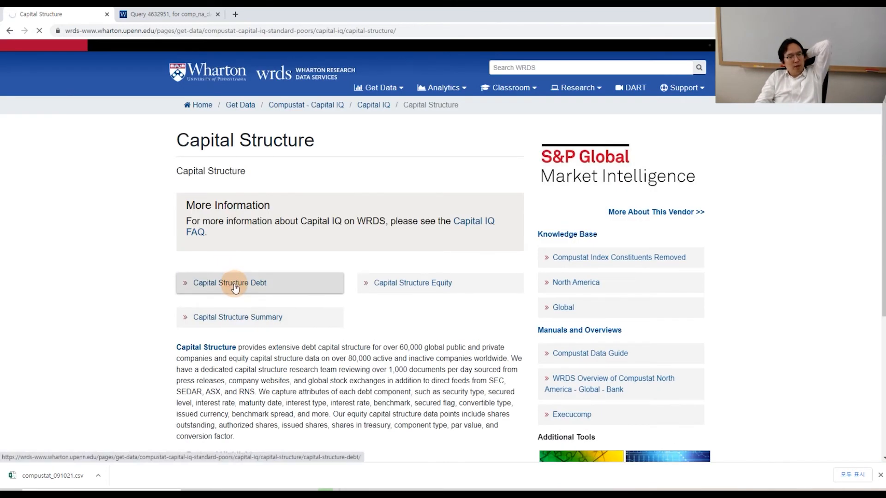
scroll(261, 371, "down", 15)
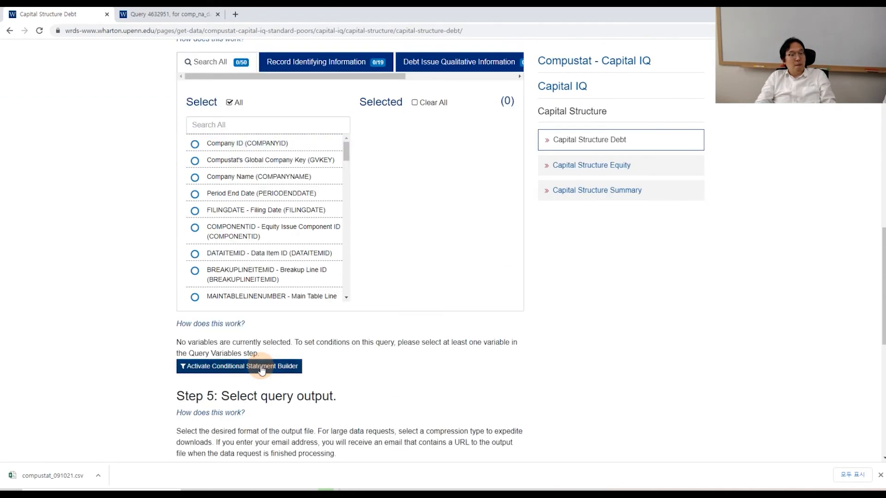
left_click(9, 31)
left_click(10, 31)
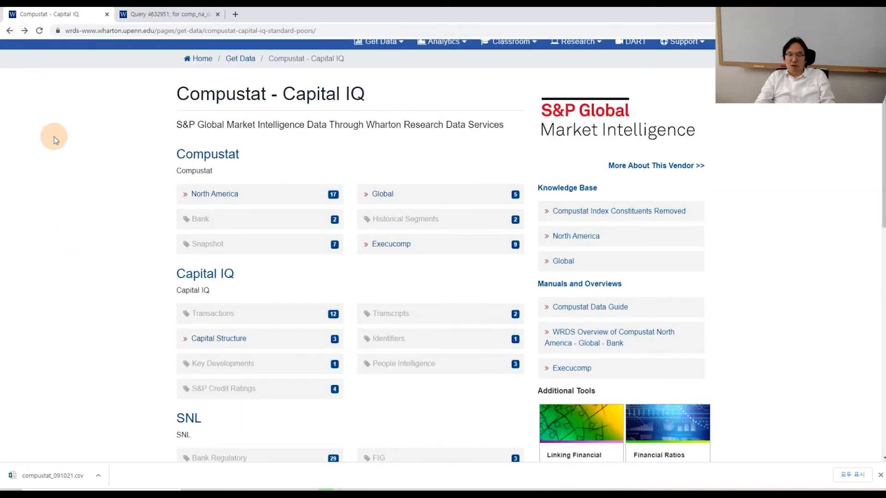
View the SNL page and look through the remaining Compustat - Capital IQ products down to Legacy Compustat
scroll(95, 272, "down", 4)
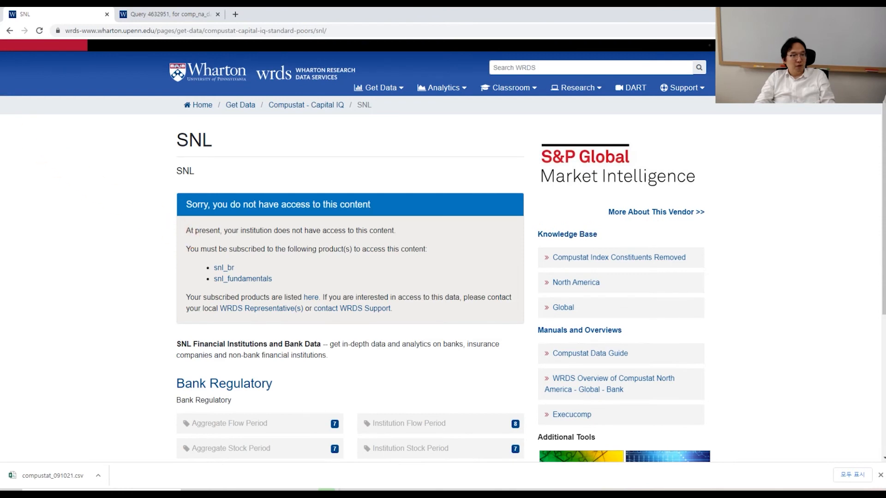
left_click(9, 31)
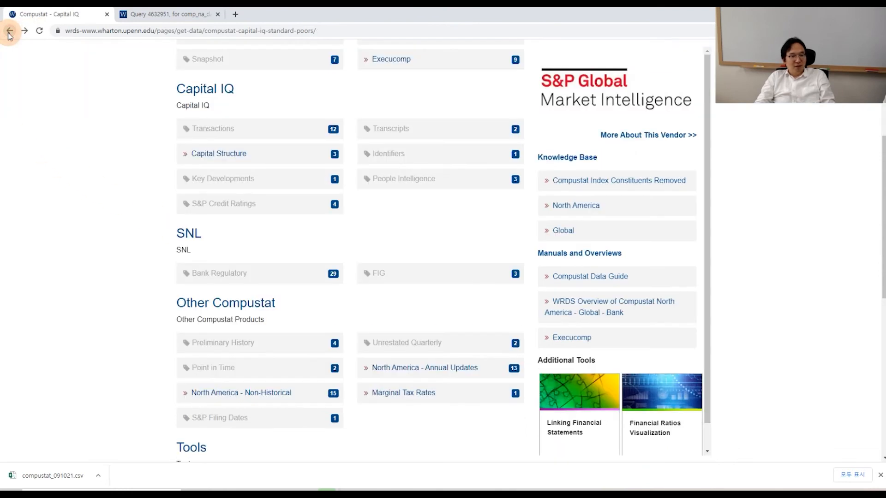
scroll(155, 396, "down", 5)
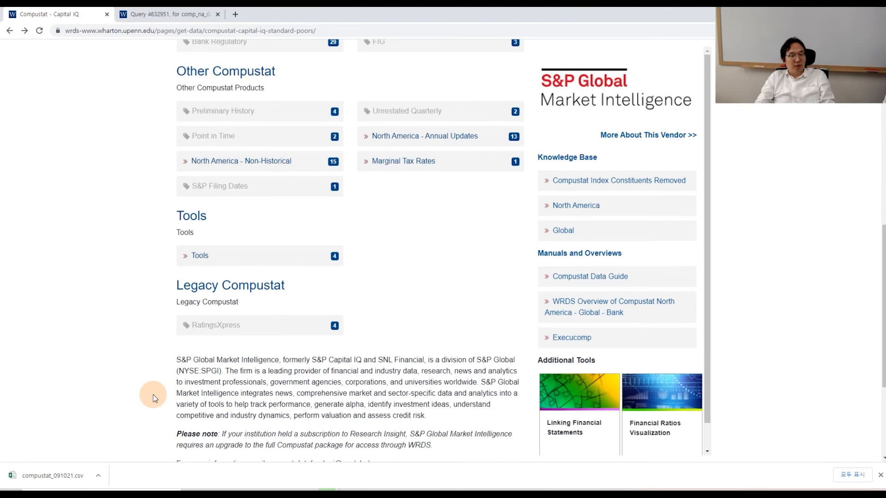
Return to the Get Data product list and view the Audit Analytics dataset list
left_click(10, 31)
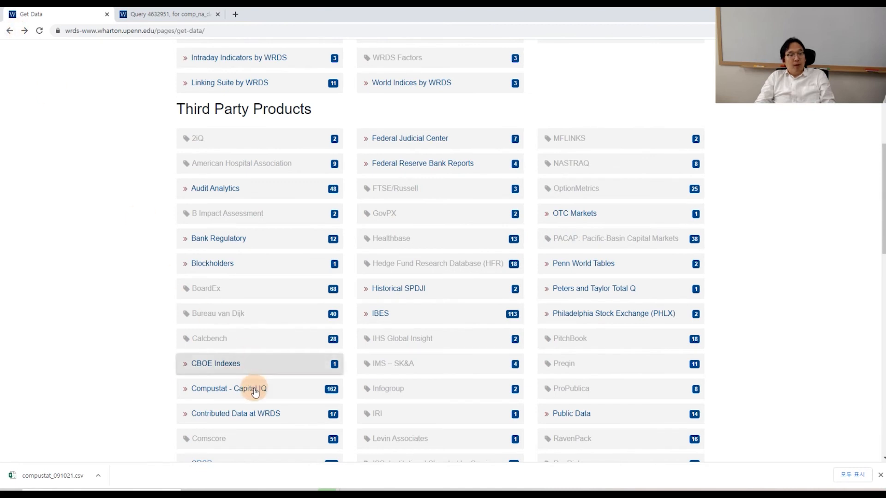
left_click(208, 191)
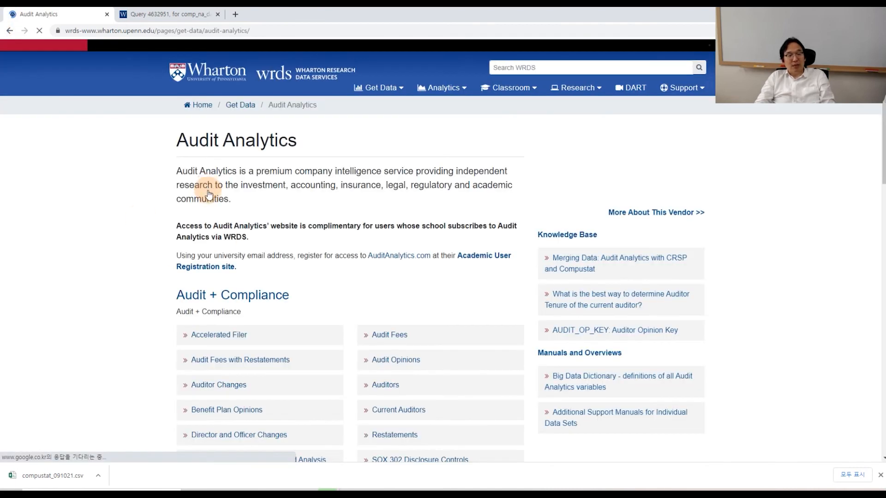
scroll(189, 324, "down", 3)
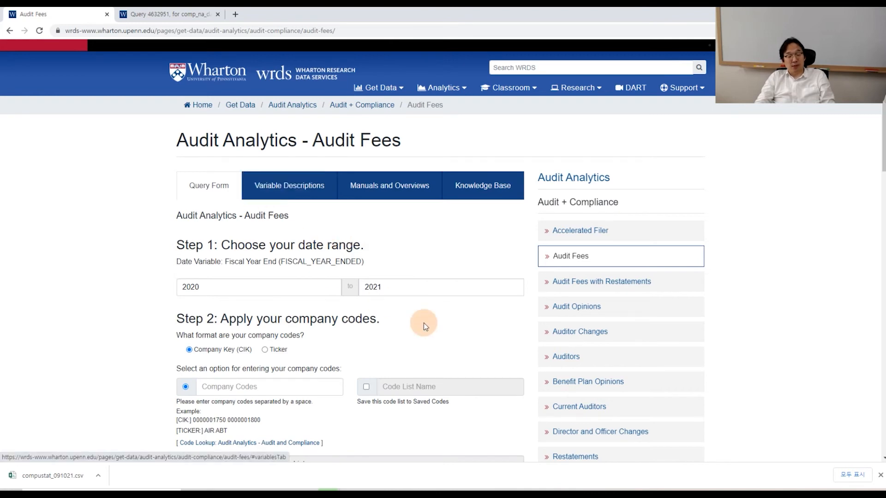
Examine the Audit Fees query form, including its query variables, and return to the Audit Analytics page
scroll(429, 328, "down", 4)
scroll(435, 332, "down", 5)
scroll(434, 332, "down", 5)
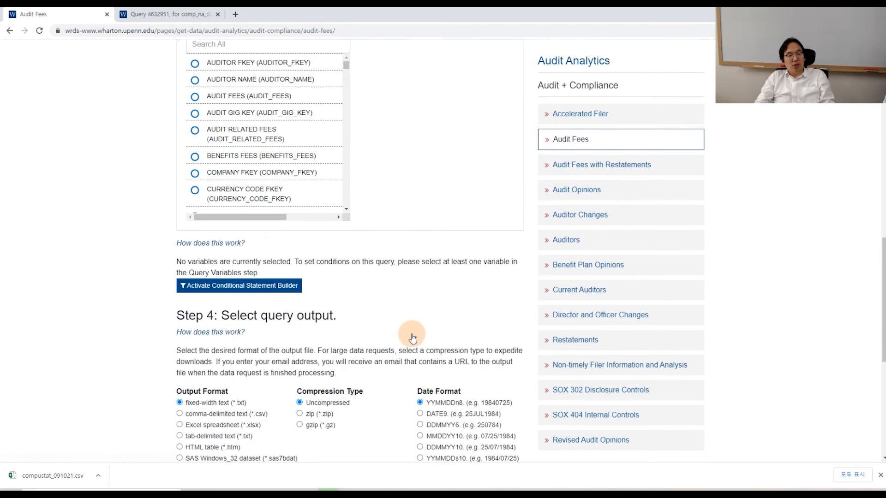
scroll(331, 220, "up", 3)
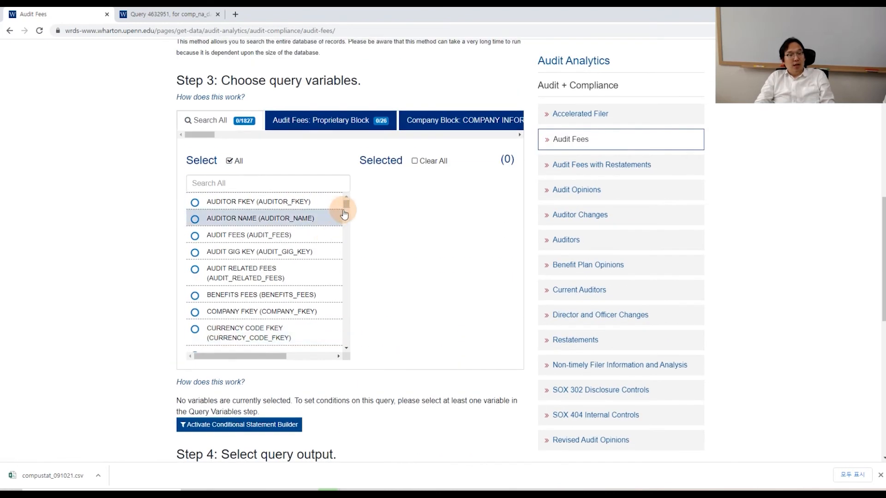
left_click_drag(346, 204, 346, 261)
scroll(147, 282, "up", 1)
scroll(148, 282, "up", 12)
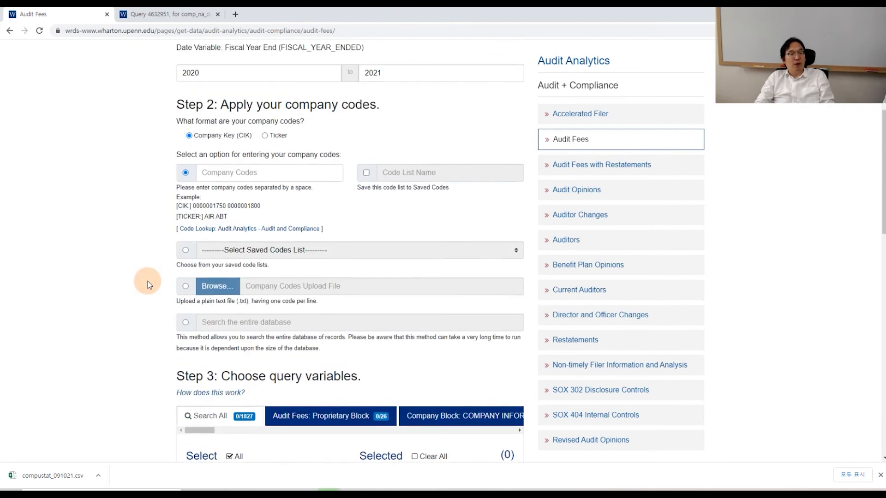
left_click(11, 31)
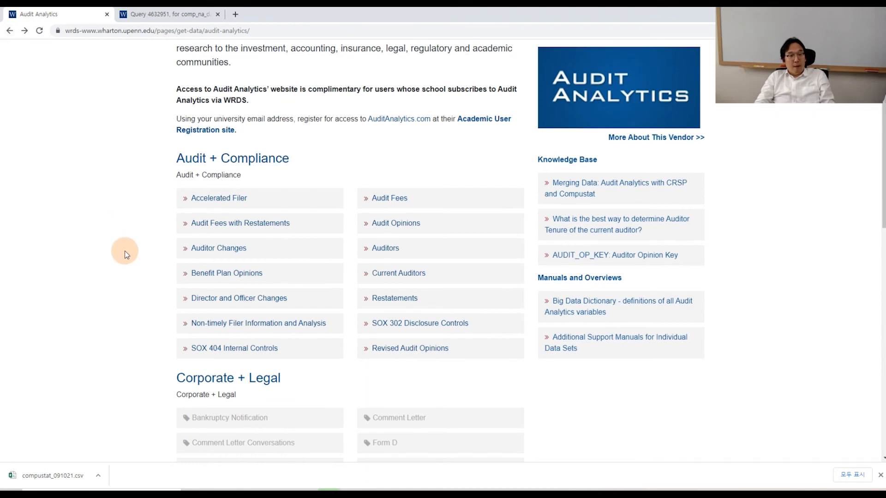
Examine the Audit Analytics Restatements query form, covering its description, company code options and query variables
left_click(389, 299)
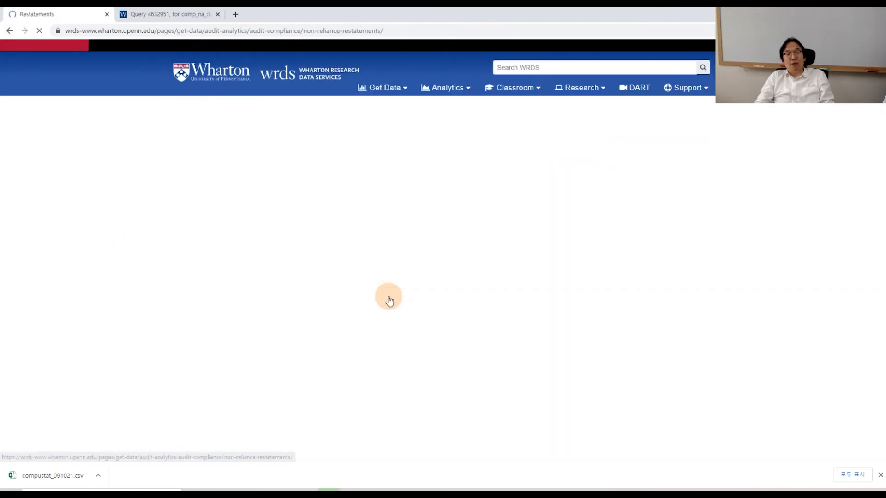
scroll(256, 284, "down", 3)
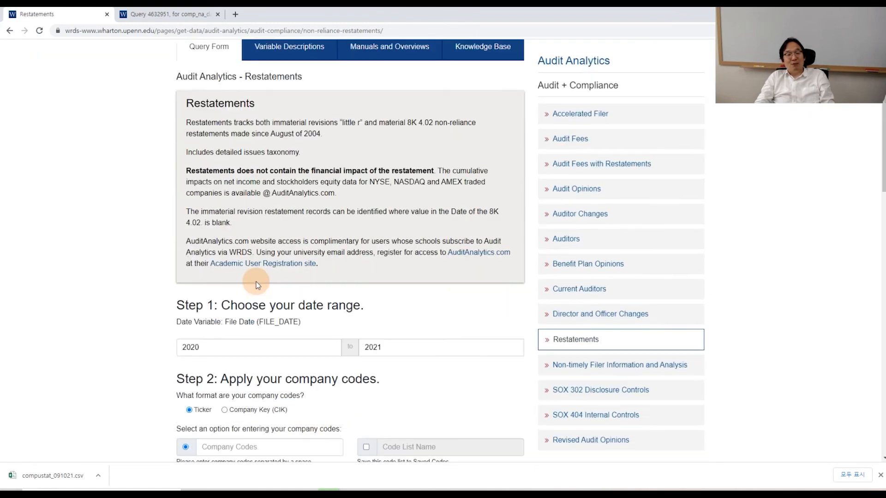
scroll(257, 285, "down", 4)
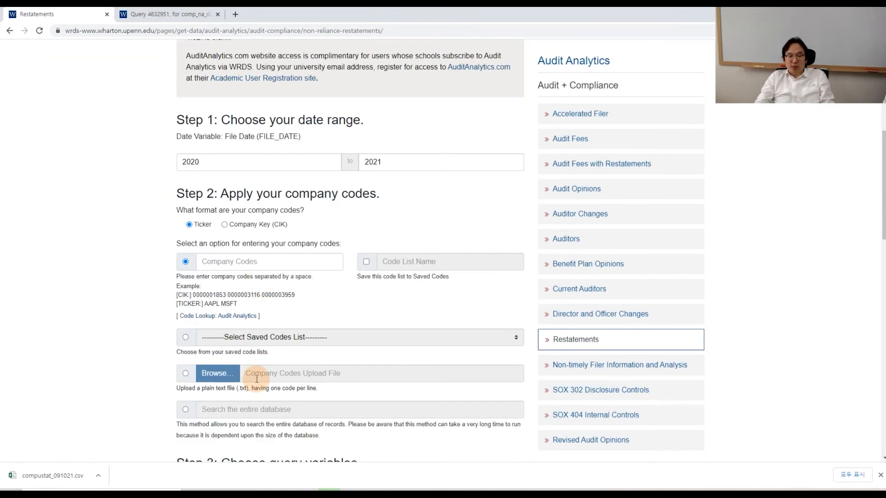
scroll(257, 319, "down", 8)
scroll(257, 318, "up", 3)
scroll(257, 323, "down", 5)
scroll(257, 323, "down", 3)
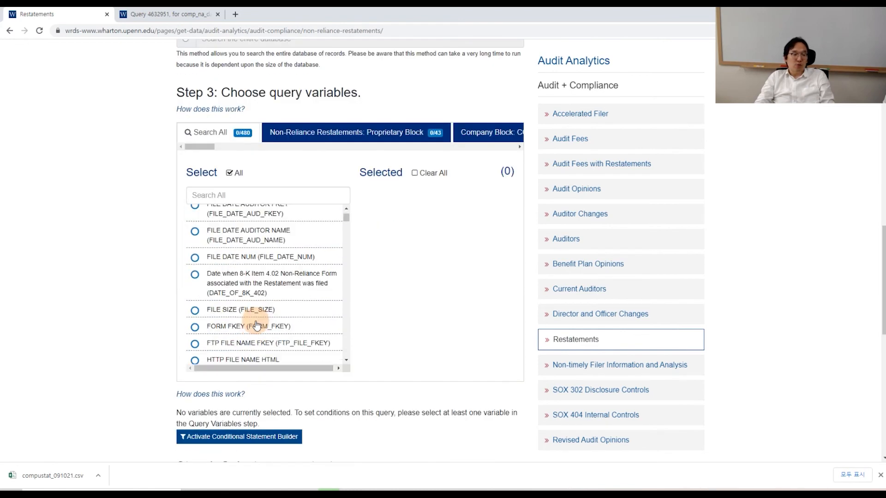
scroll(132, 245, "up", 4)
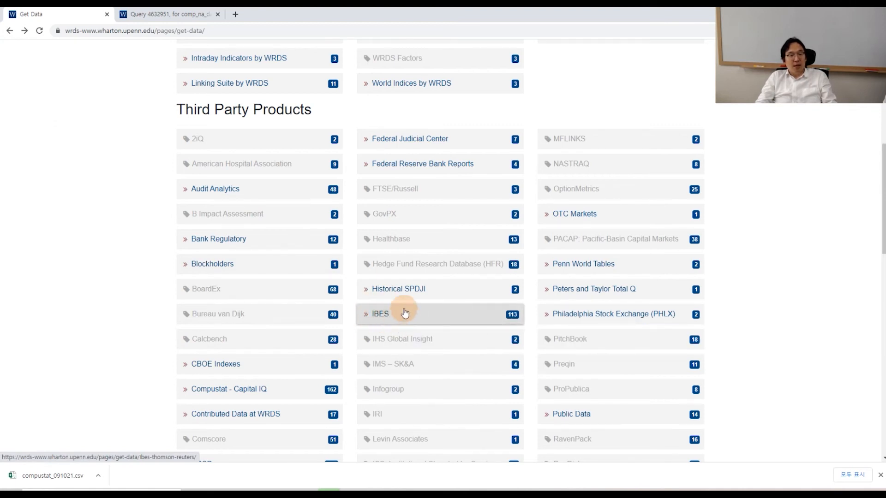
View the IBES product page and open the Summary History dataset list under IBES Academic
left_click(390, 323)
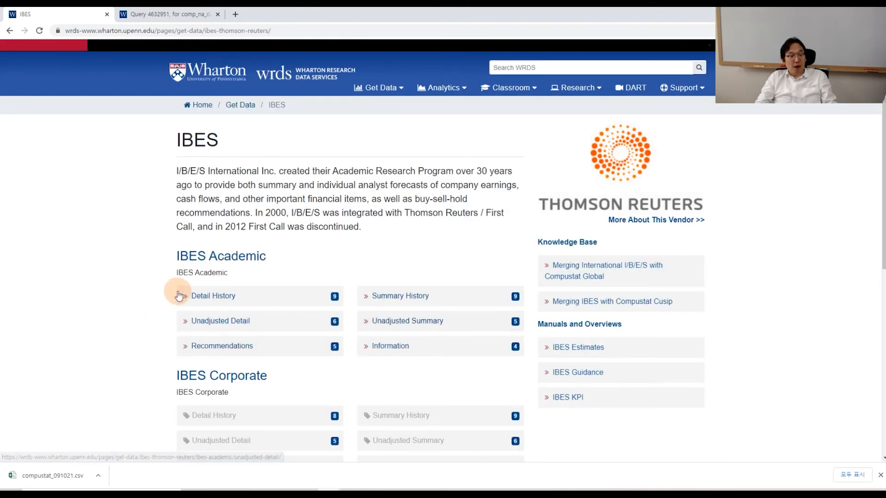
scroll(241, 369, "down", 2)
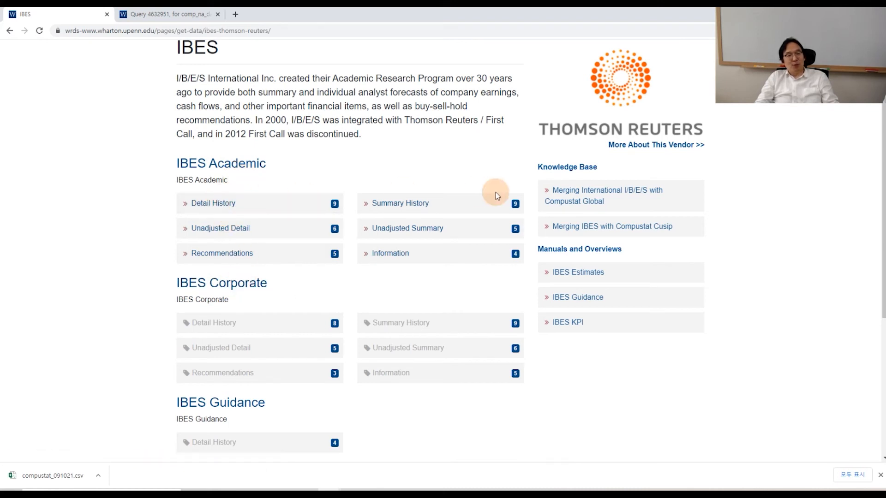
left_click(400, 205)
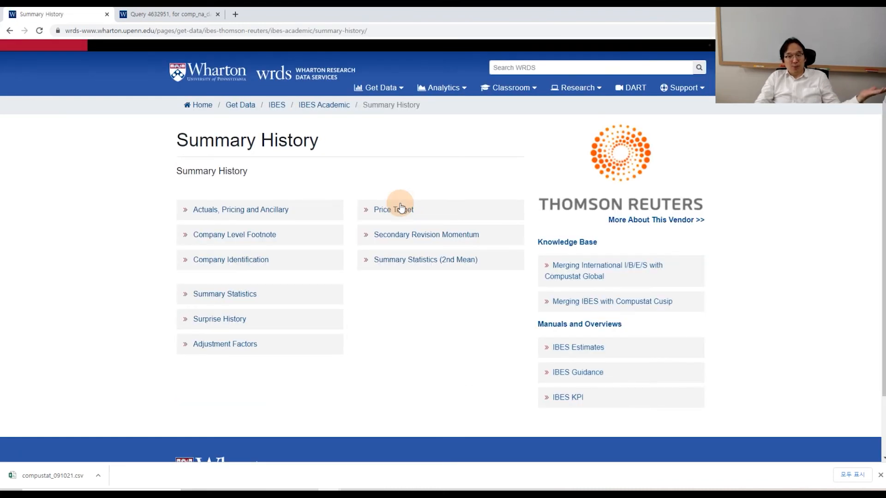
Open the Actuals, Pricing and Ancillary query form and set the company code option to search the entire database
left_click(234, 218)
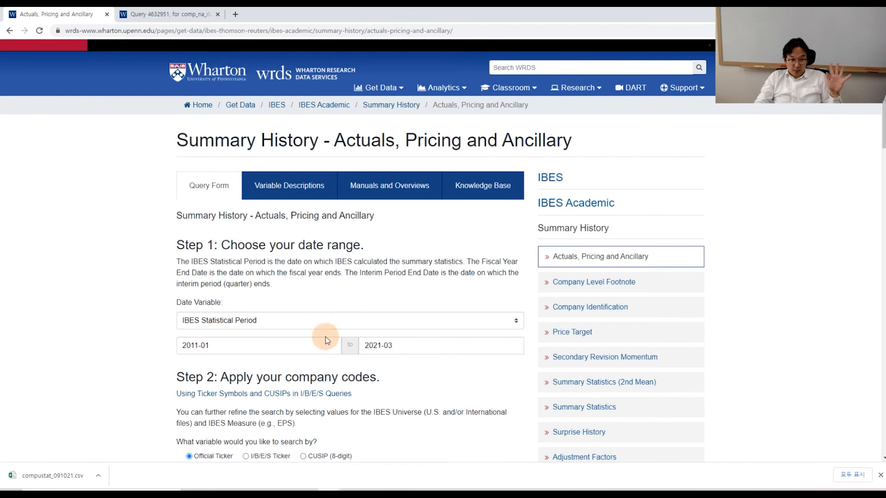
scroll(310, 356, "down", 4)
scroll(310, 355, "down", 3)
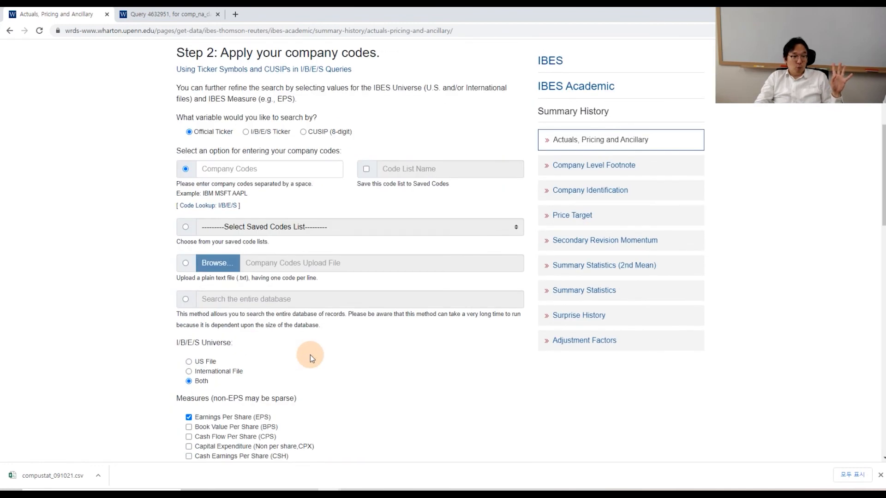
left_click(185, 300)
Examine the available measures and query variables of Actuals, Pricing and Ancillary, and return to the Summary History list
scroll(188, 307, "down", 6)
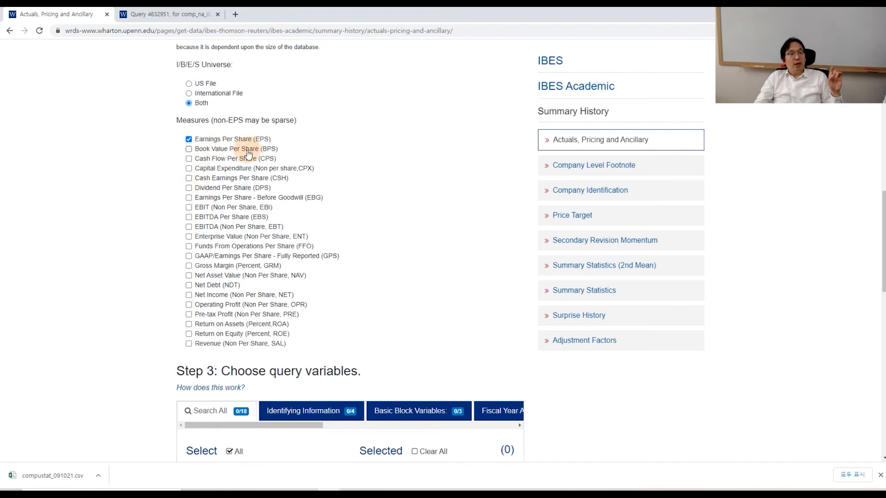
scroll(336, 372, "down", 3)
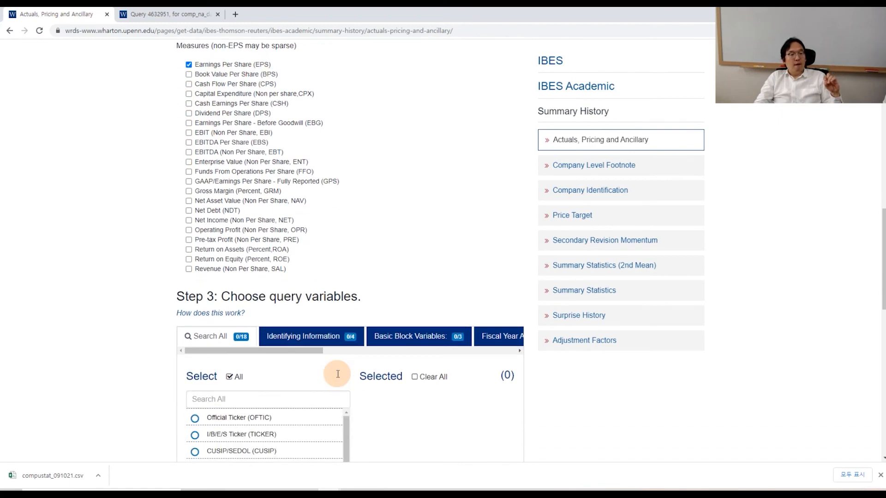
scroll(320, 438, "down", 2)
scroll(420, 389, "down", 4)
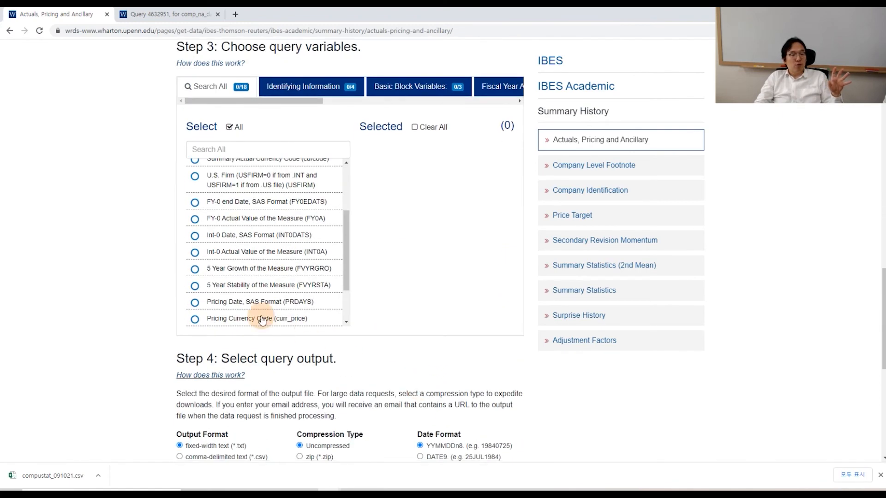
scroll(215, 235, "up", 1)
scroll(215, 234, "up", 1)
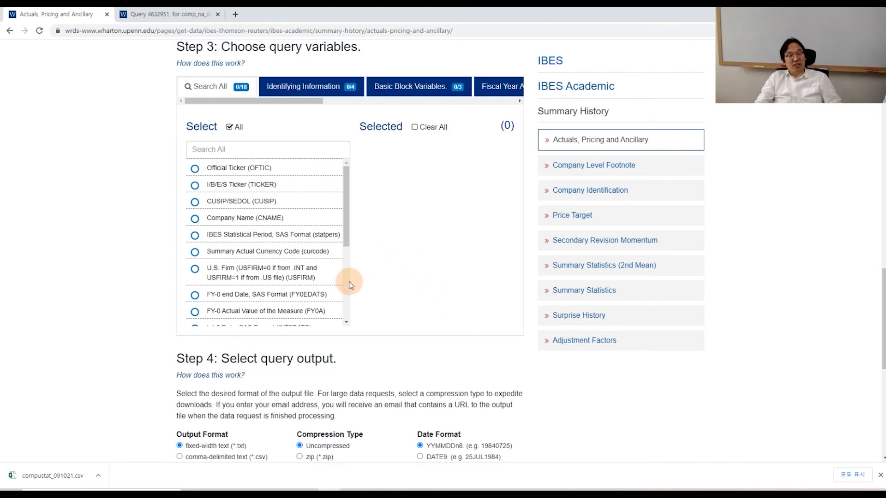
scroll(161, 298, "up", 9)
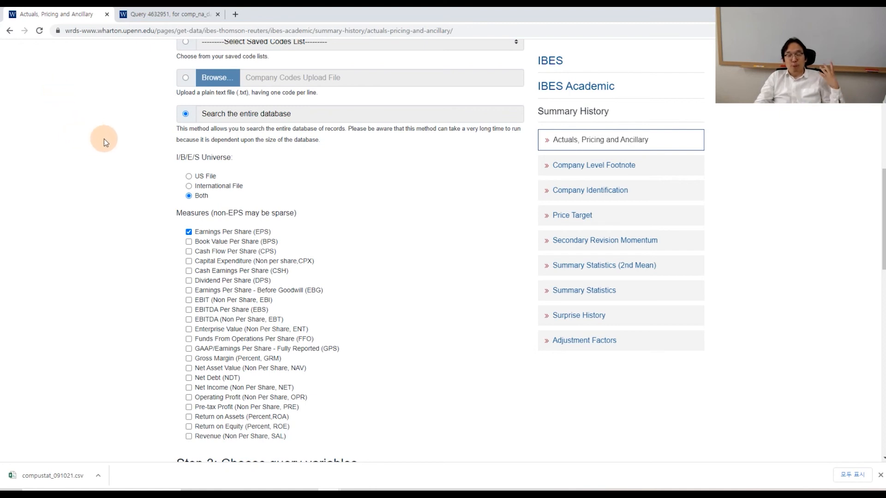
left_click(10, 31)
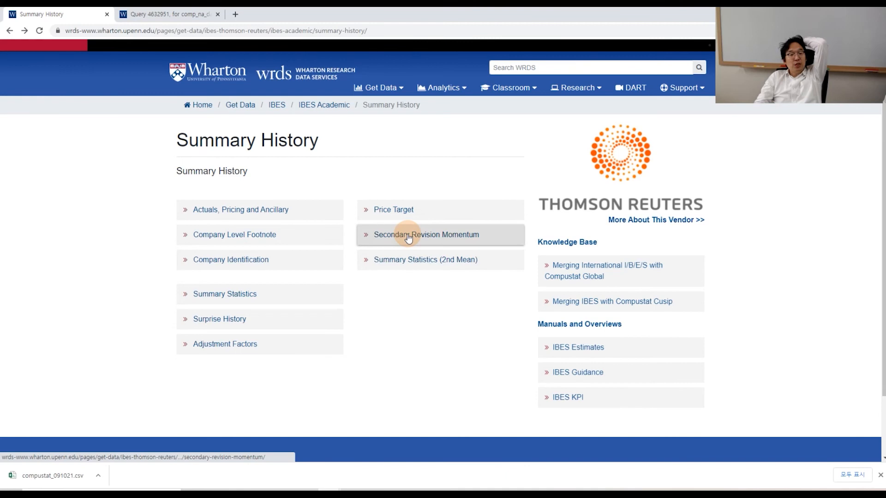
Examine the Summary Statistics query form, set the I/B/E/S Universe to Both, and return to the Summary History list
left_click(219, 300)
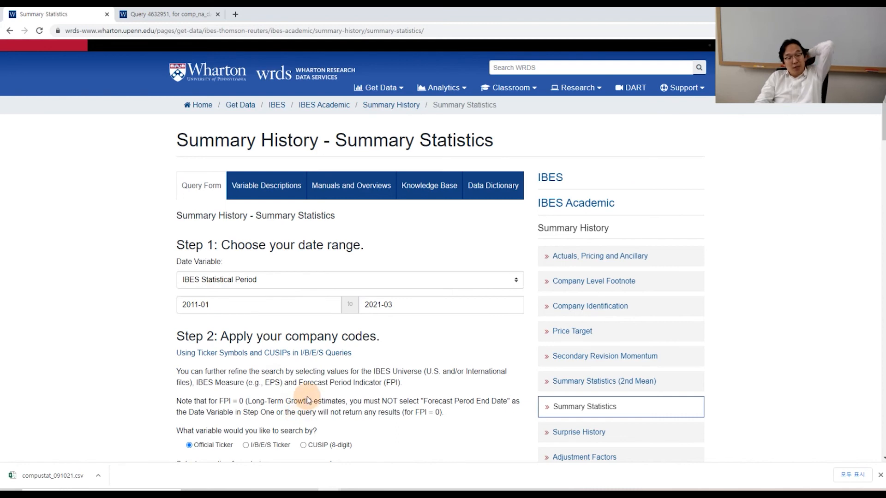
scroll(307, 399, "down", 7)
scroll(305, 400, "down", 1)
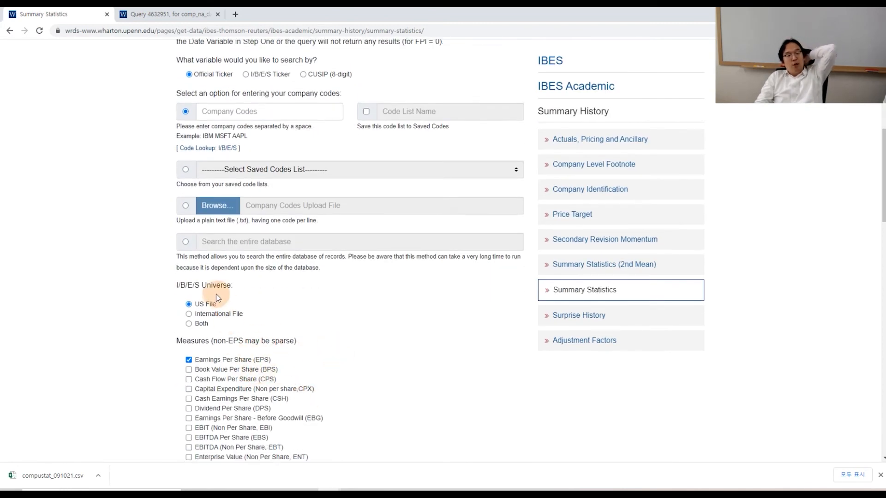
left_click(188, 323)
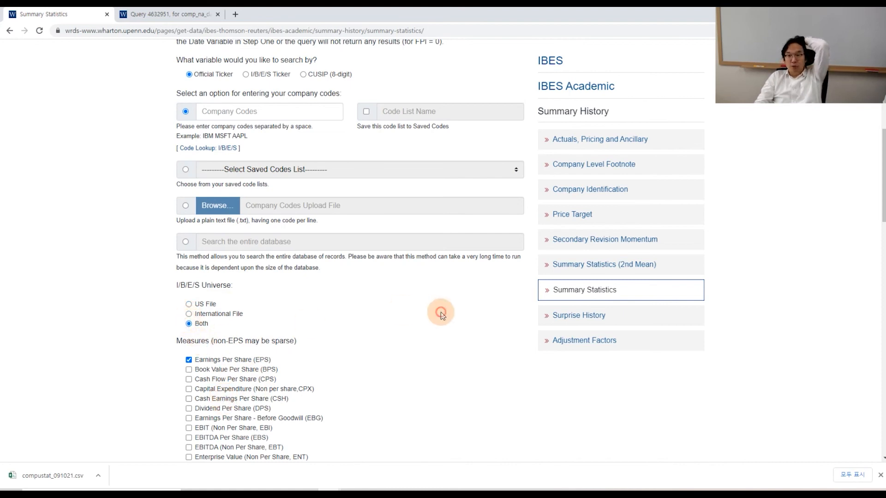
left_click(10, 31)
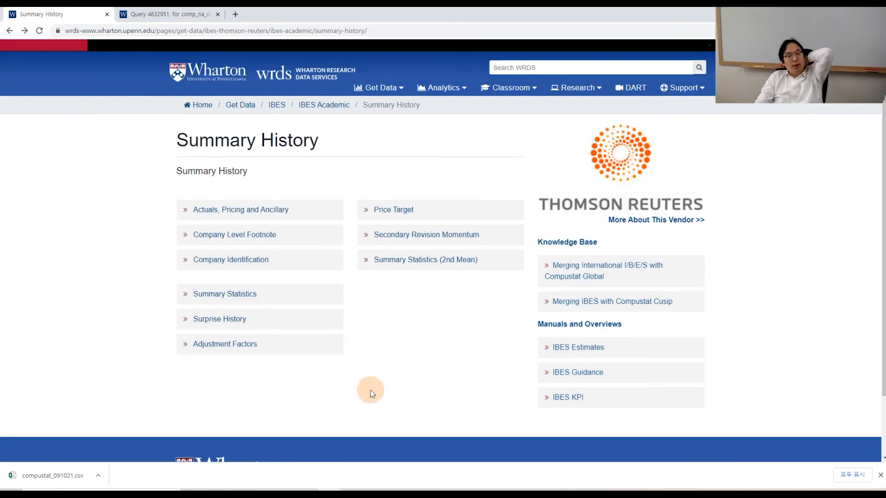
scroll(371, 393, "down", 2)
scroll(372, 393, "up", 2)
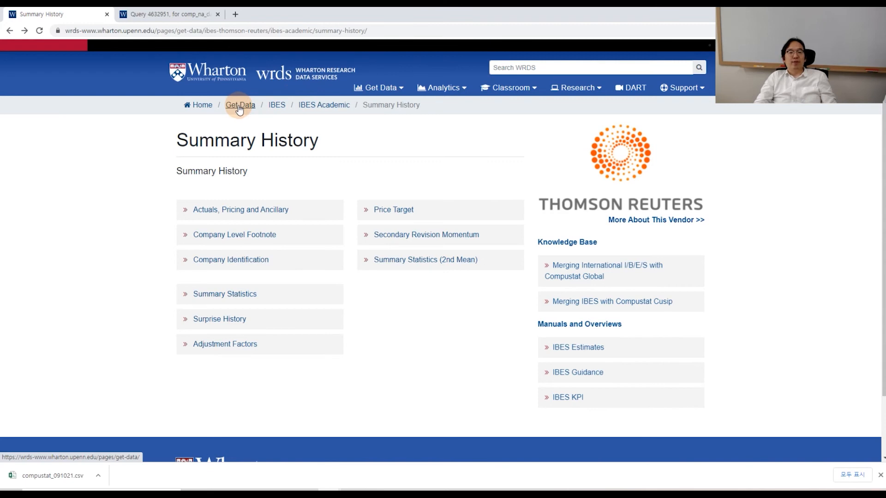
View the manuals and overviews for Actuals, Pricing and Ancillary and return to the Get Data product list
left_click(232, 210)
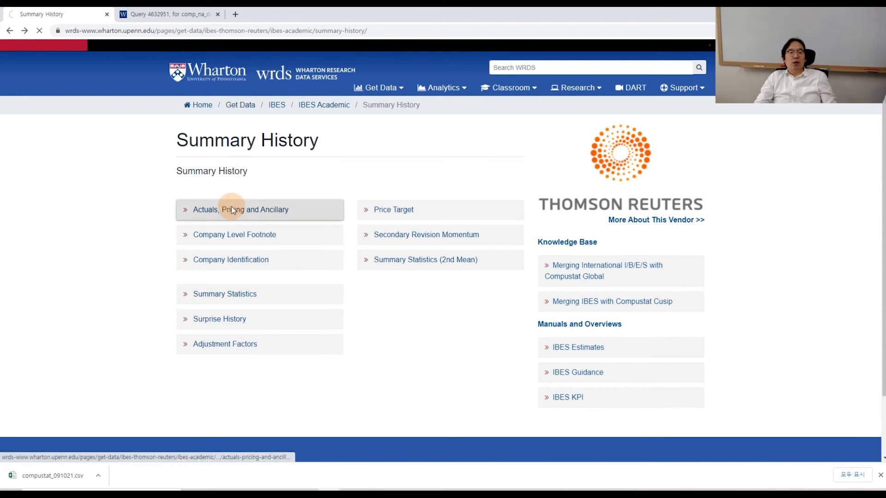
left_click(385, 188)
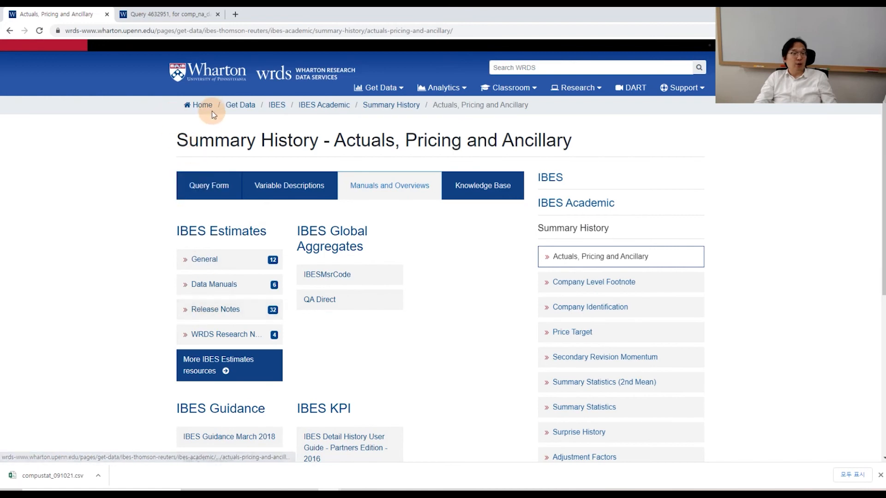
left_click(238, 108)
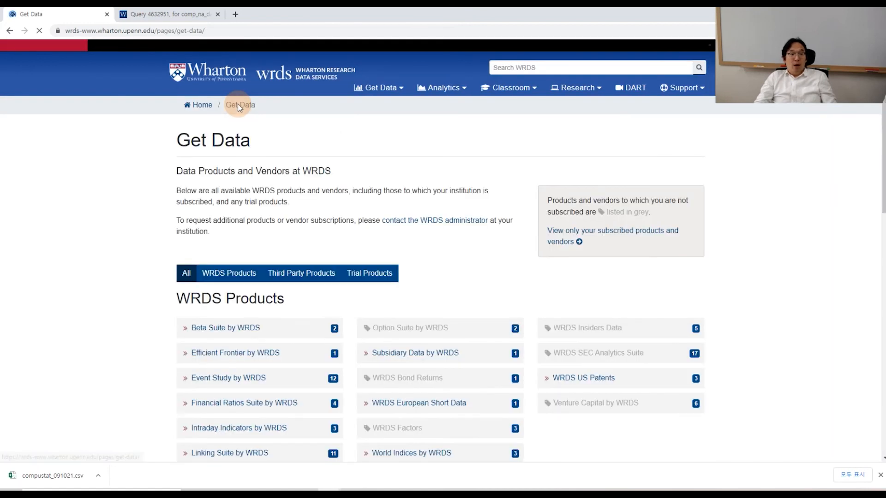
Look through the WRDS product list, open the WRDS European Short Data dataset, and return to its overview page
scroll(399, 271, "down", 3)
scroll(399, 271, "down", 2)
scroll(396, 271, "up", 5)
scroll(395, 270, "down", 3)
scroll(383, 278, "down", 1)
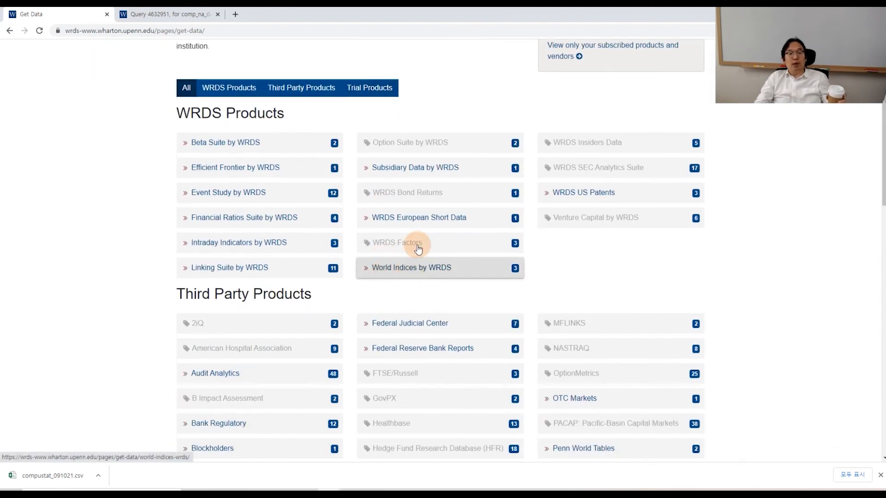
left_click(418, 219)
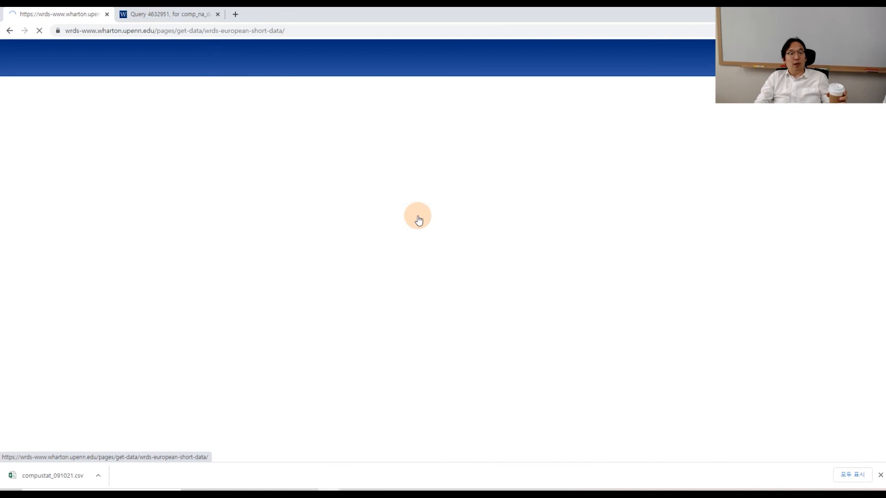
left_click(219, 277)
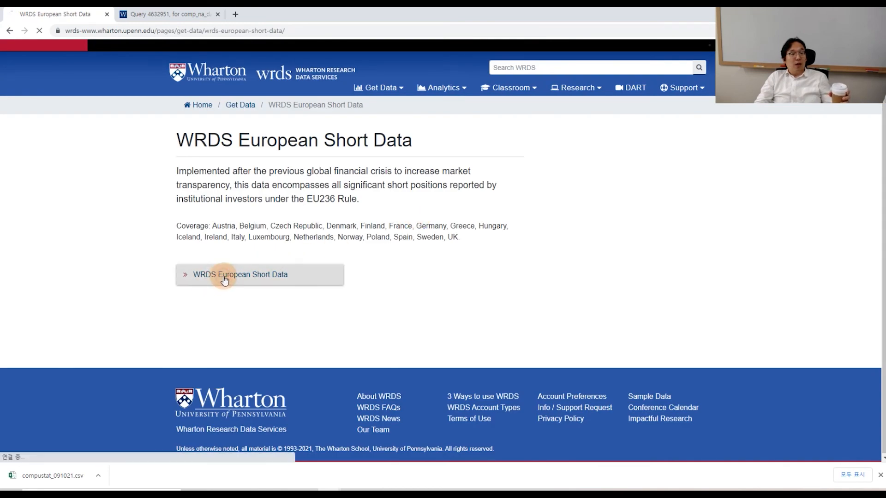
left_click(10, 31)
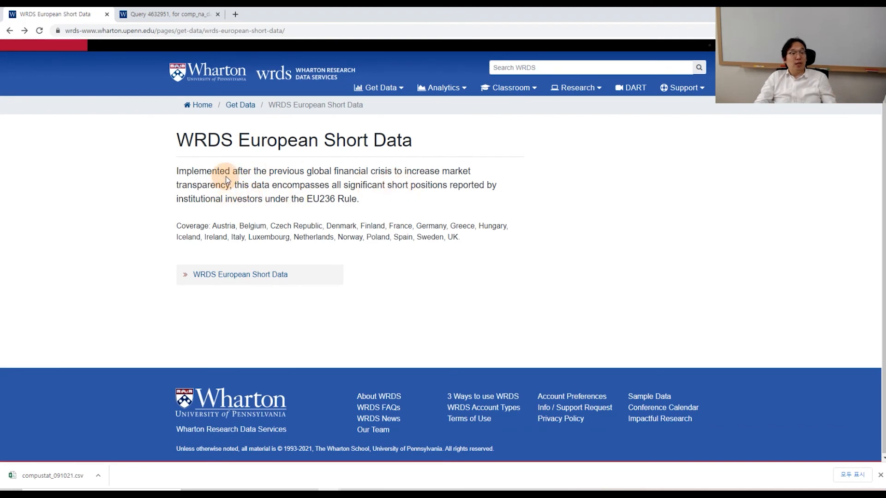
Read the WRDS European Short Data overview, open its query form, and set the start date to 2010-01-01
left_click_drag(226, 179, 253, 199)
left_click(253, 199)
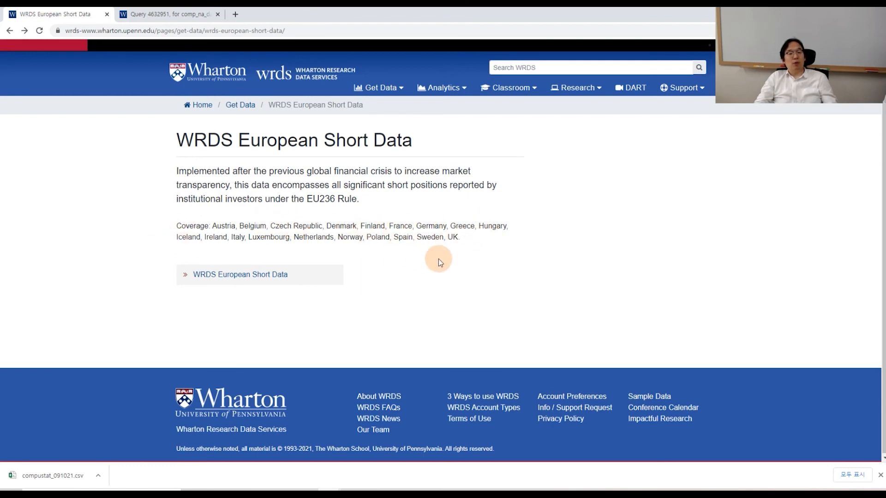
left_click(230, 282)
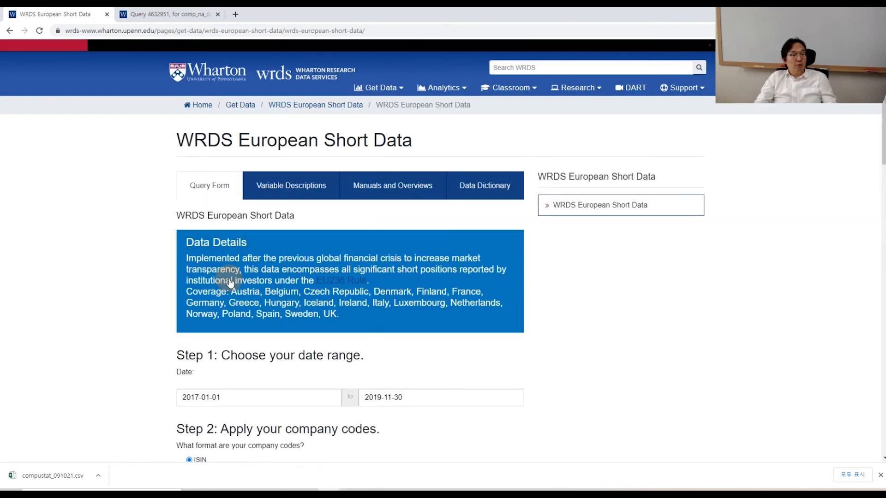
scroll(230, 282, "down", 3)
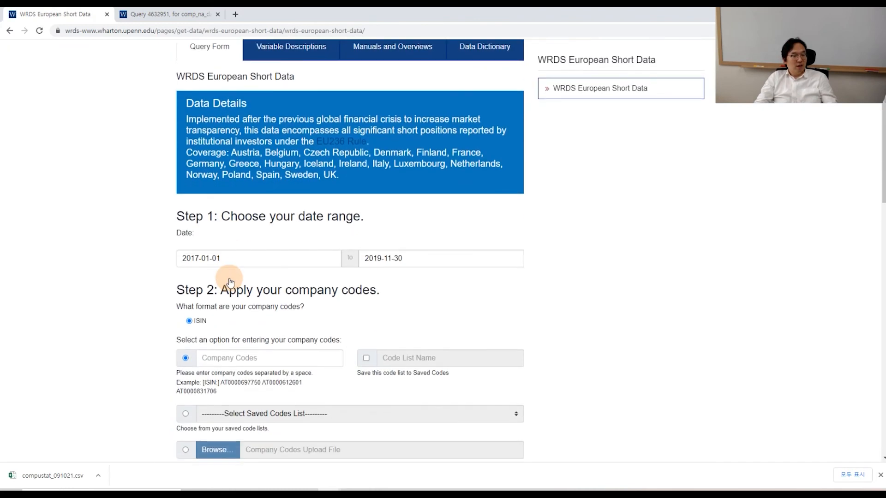
left_click(227, 261)
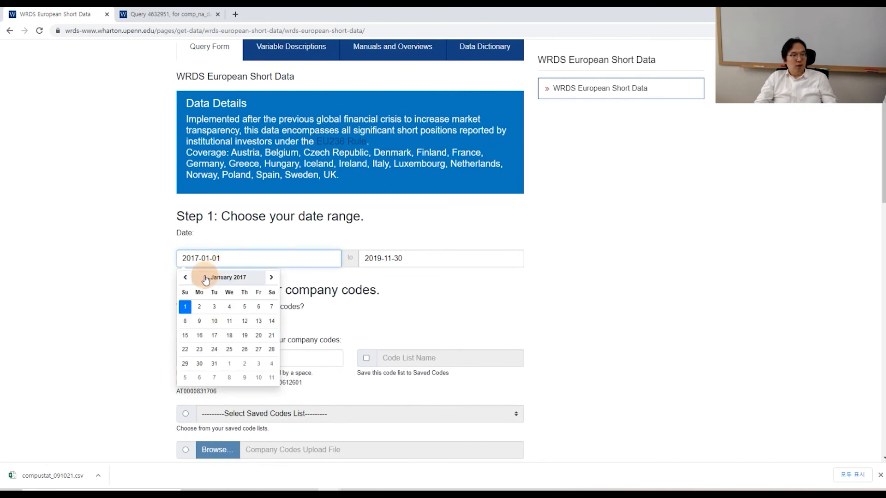
left_click(211, 278)
left_click(209, 276)
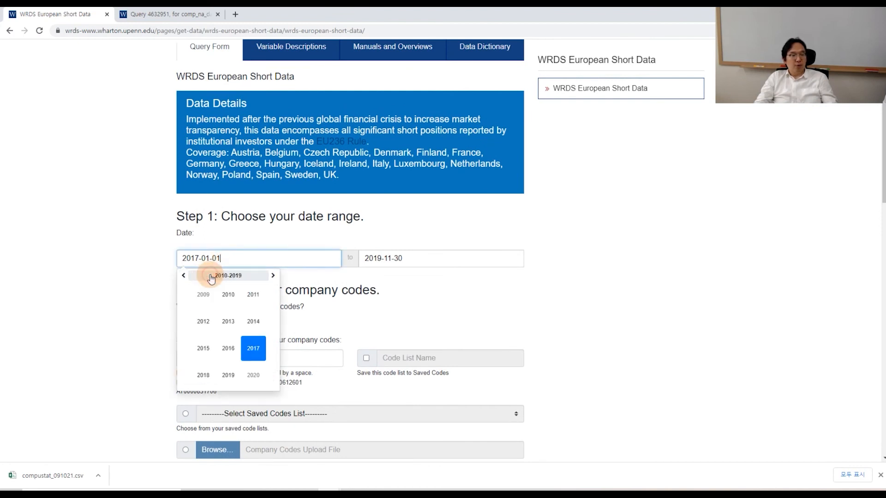
left_click(181, 275)
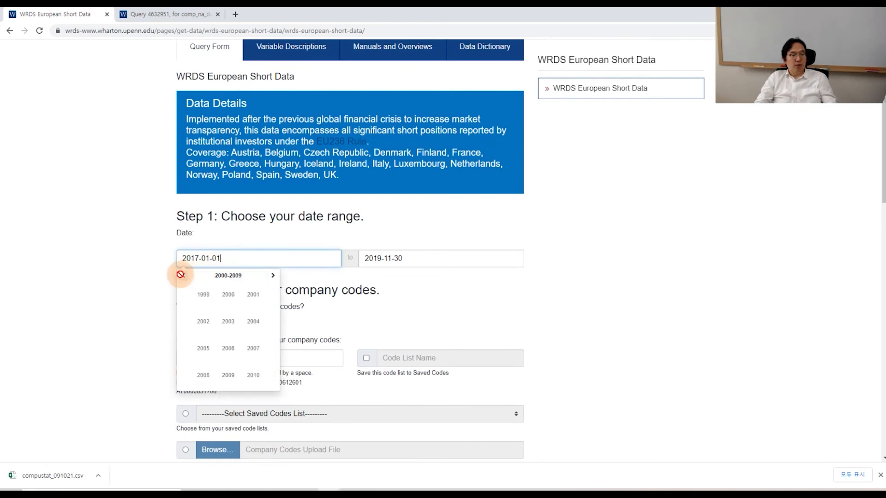
left_click(253, 375)
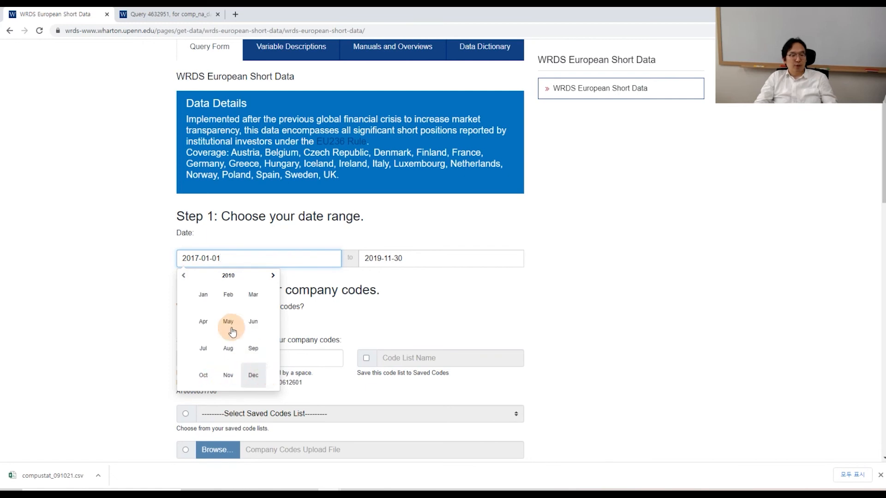
left_click(204, 298)
left_click(258, 306)
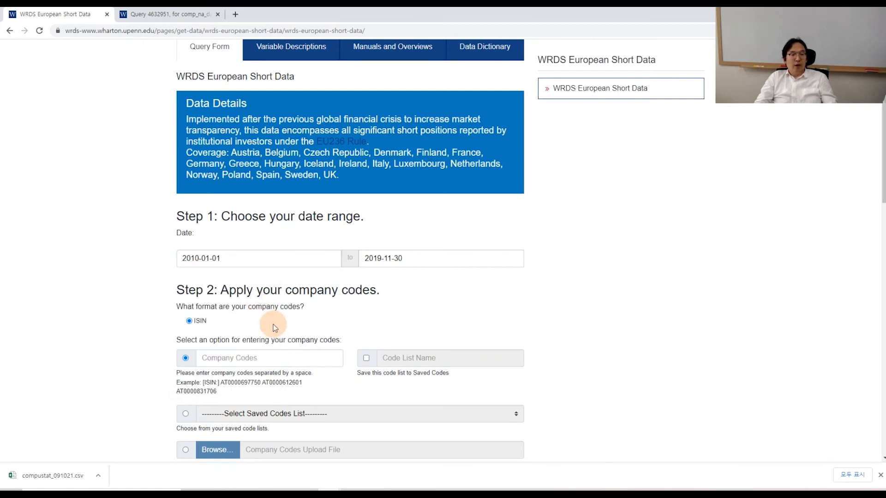
Examine the company code options, query variables and output section of the European Short Data form, and go back out of the dataset
scroll(534, 339, "down", 9)
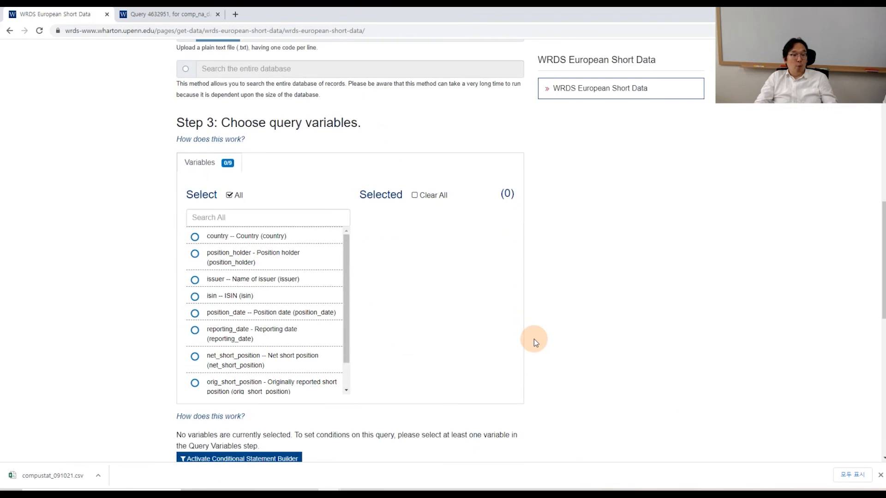
scroll(542, 341, "down", 2)
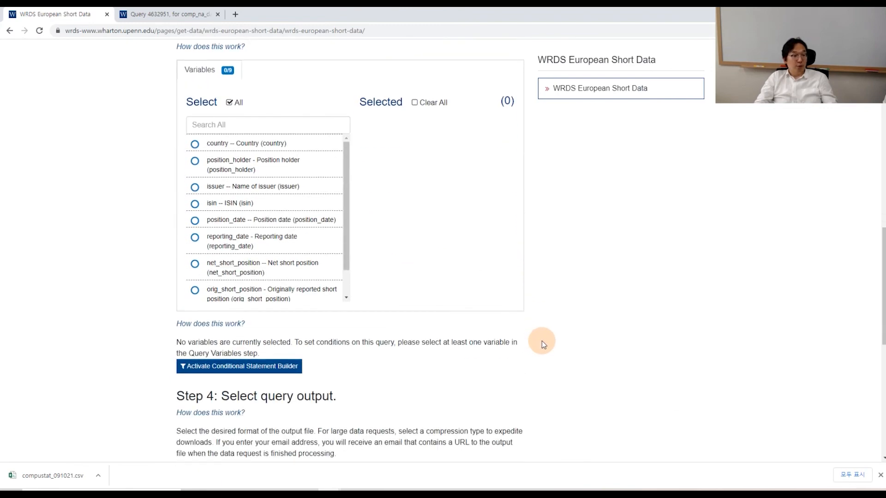
scroll(542, 341, "down", 4)
scroll(542, 342, "up", 10)
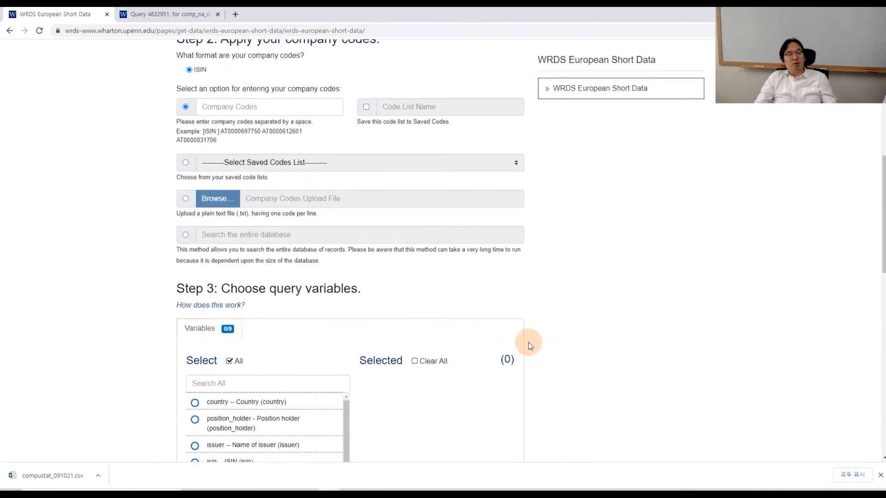
scroll(208, 171, "up", 2)
scroll(179, 212, "down", 7)
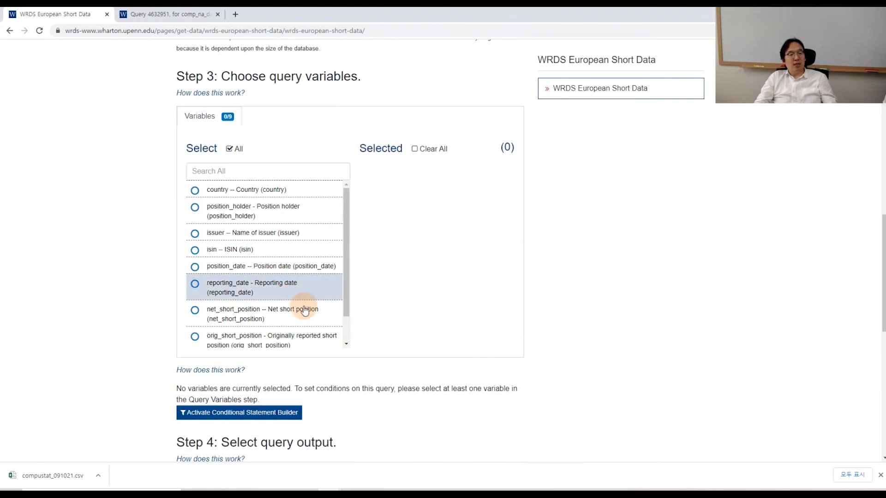
scroll(124, 184, "up", 11)
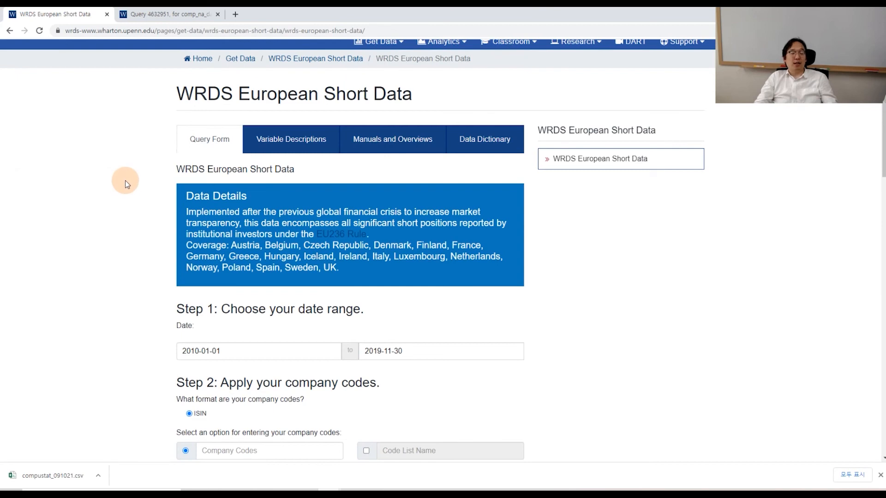
scroll(466, 220, "up", 1)
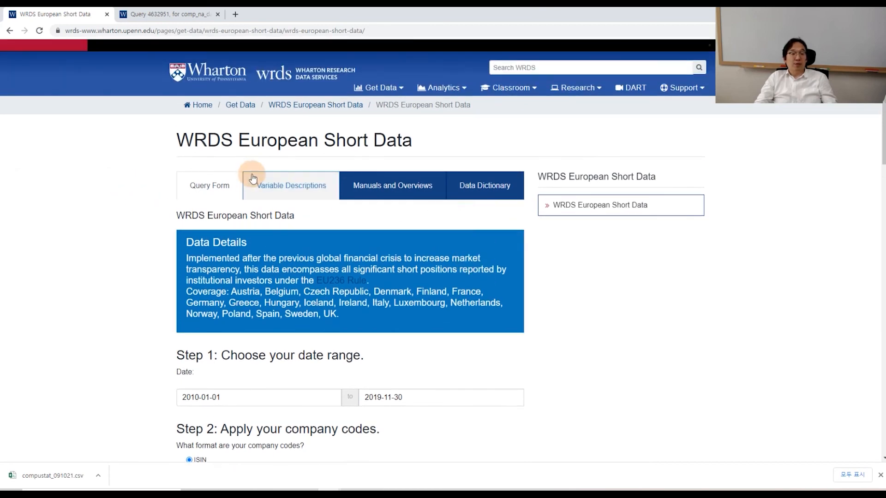
left_click(13, 31)
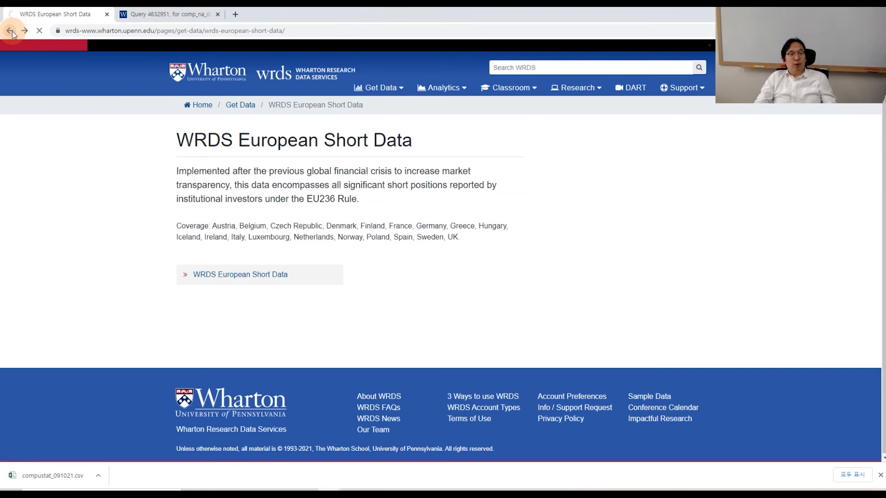
left_click(12, 32)
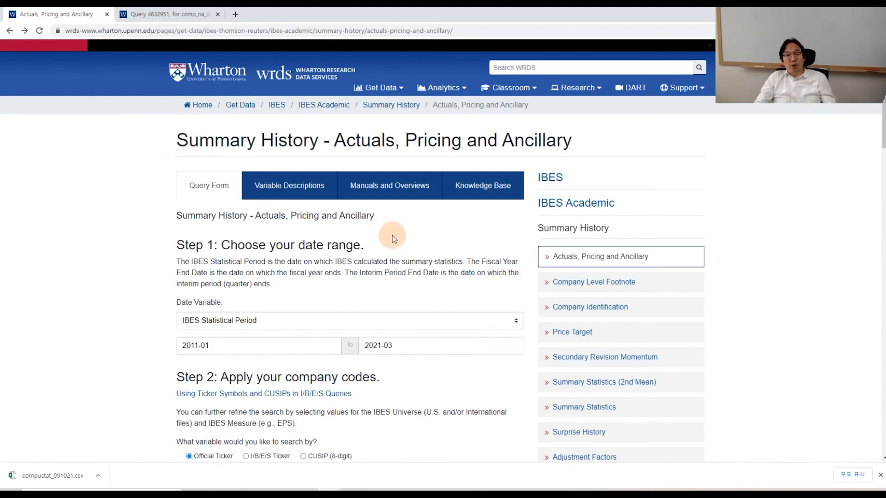
Look over the Actuals, Pricing and Ancillary query form and return to the WRDS home page
scroll(378, 245, "down", 5)
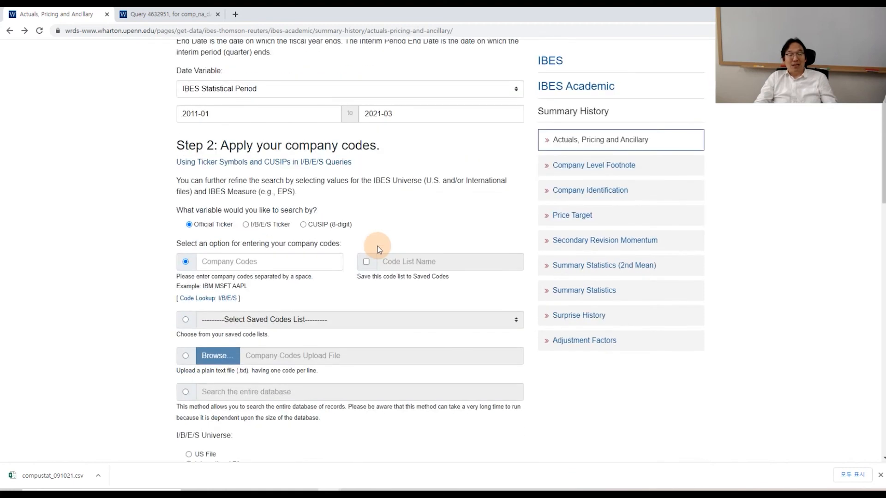
scroll(378, 245, "up", 5)
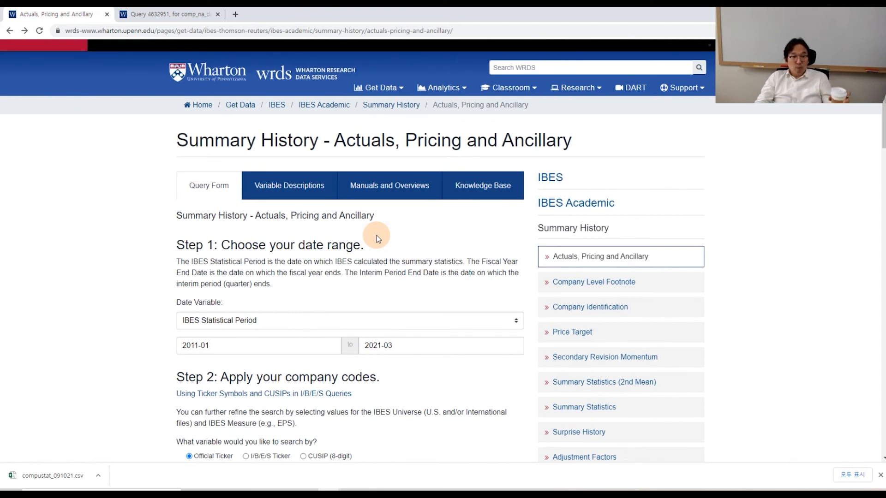
left_click(201, 107)
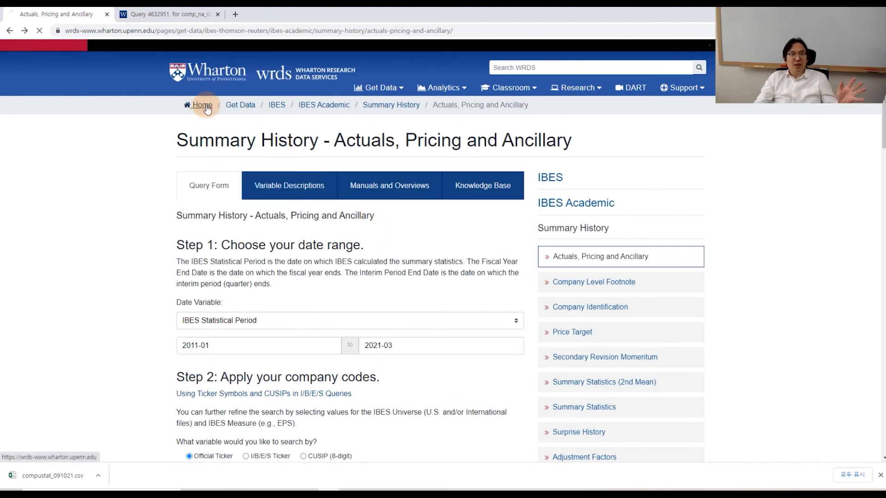
left_click(239, 106)
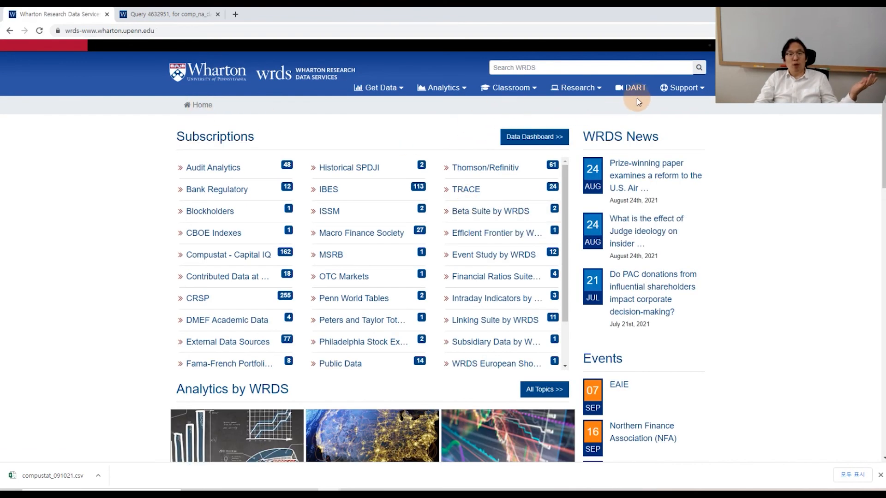
Look through the Classroom topics, including What Data is in WRDS?, and the home page's subscriptions, Classroom by WRDS and Research Support sections
left_click(508, 92)
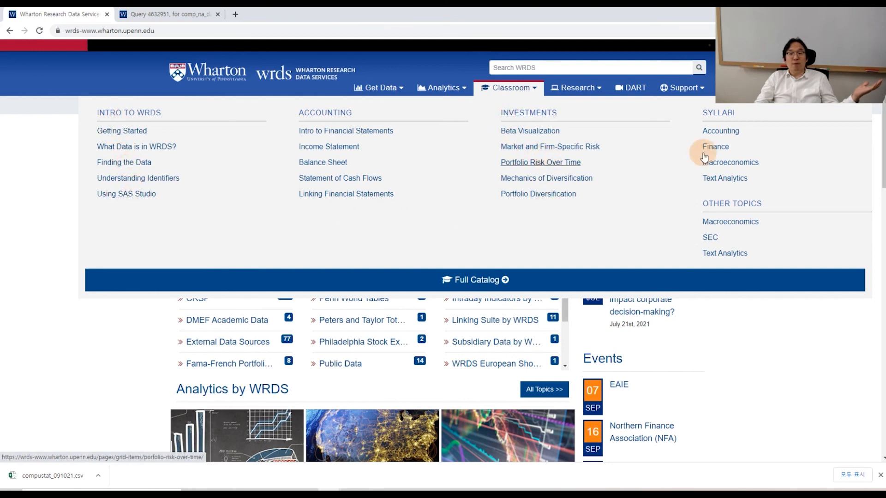
left_click(120, 148)
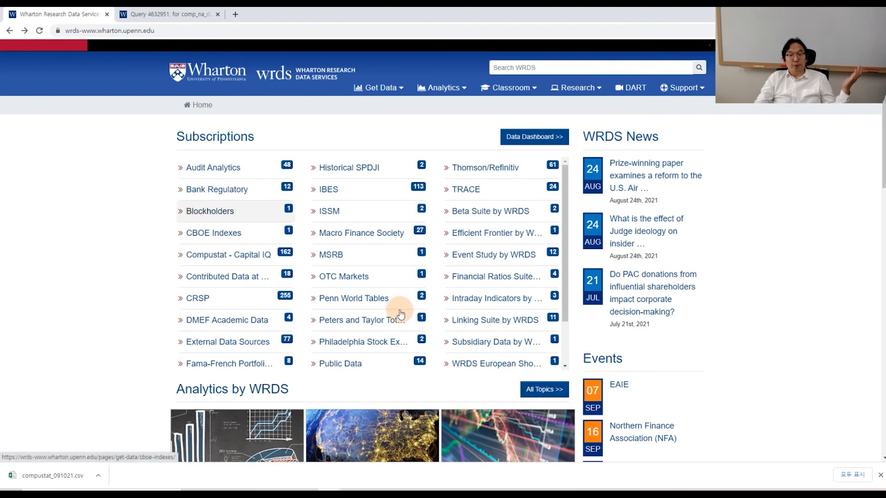
scroll(469, 337, "down", 1)
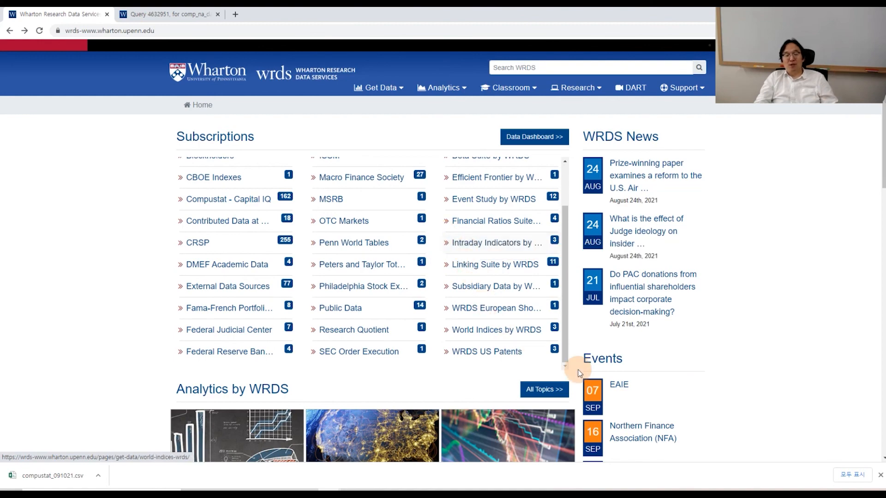
scroll(834, 317, "down", 10)
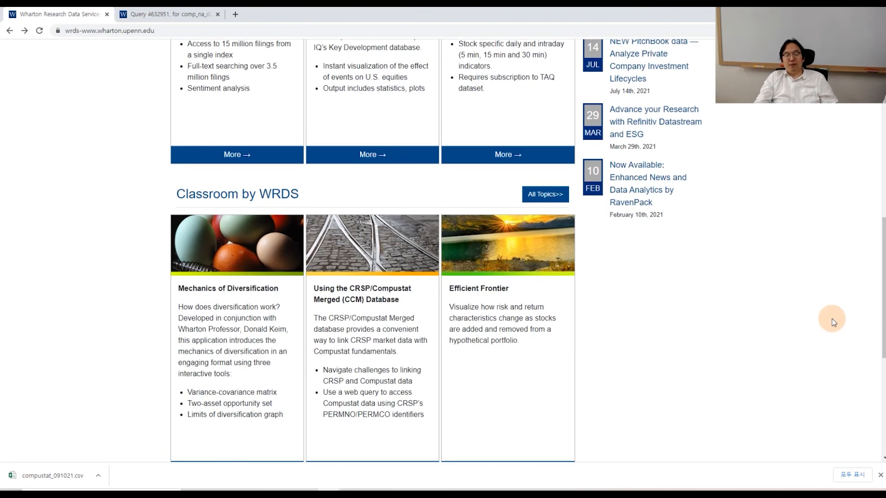
scroll(832, 320, "down", 4)
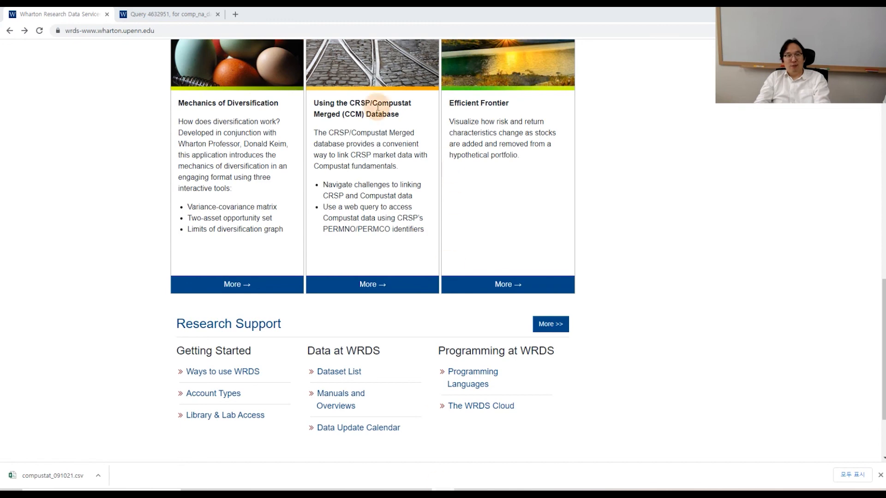
Switch to the Excel workbook KRX_DATAGUIDE_SAMPLE_091021.xlsx, go to the start of Sheet2, and minimise the DataGuide Time Series windows
double_click(383, 14)
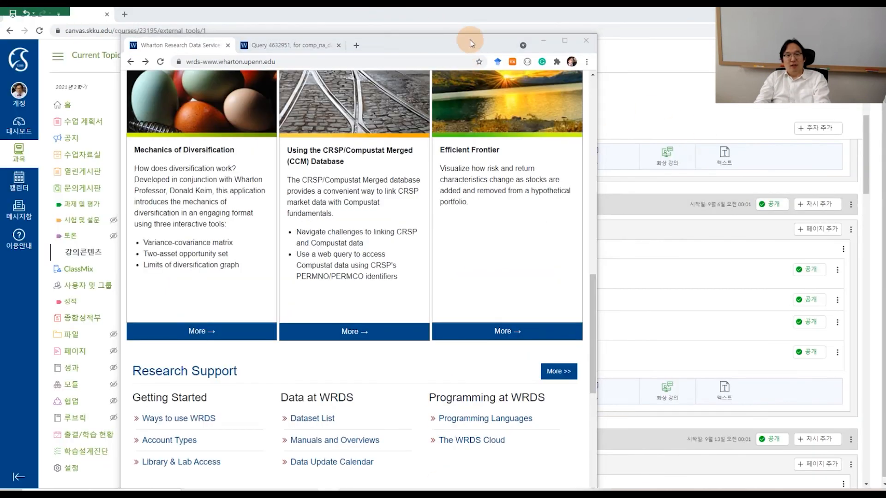
left_click(544, 43)
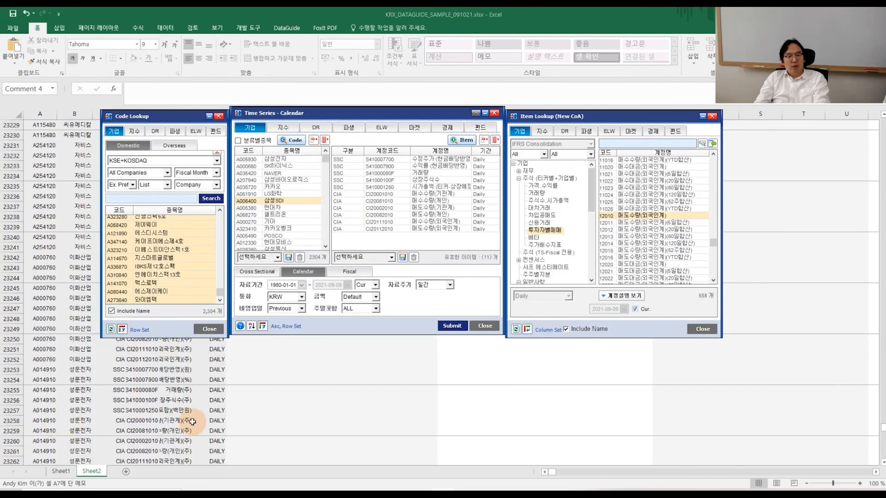
left_click(127, 401)
left_click_drag(881, 422, 881, 113)
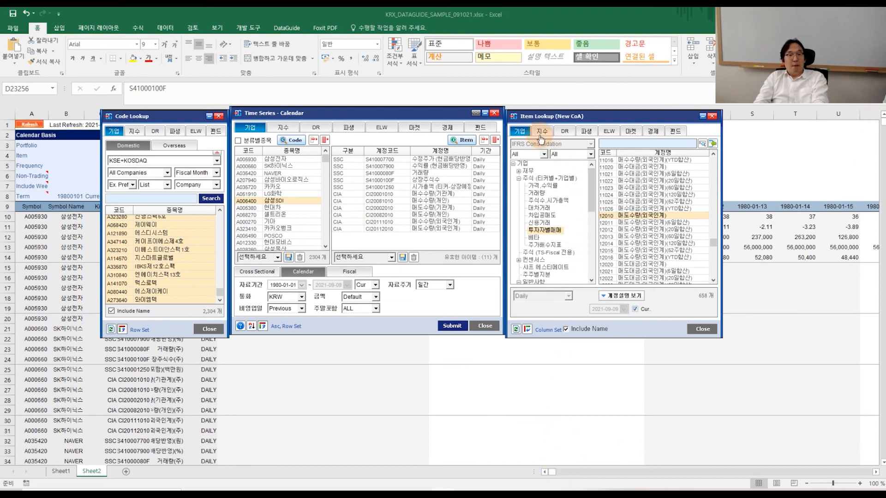
left_click(485, 113)
left_click(487, 118)
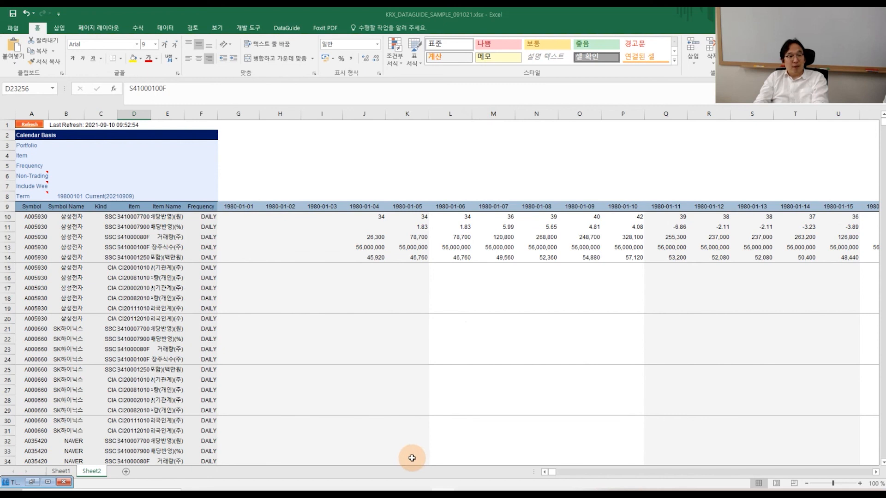
Examine the 삼성전자 row and the date headers through 2021-09-09, select the sheet's columns from the last date backwards, and return to the first columns
left_click(65, 220)
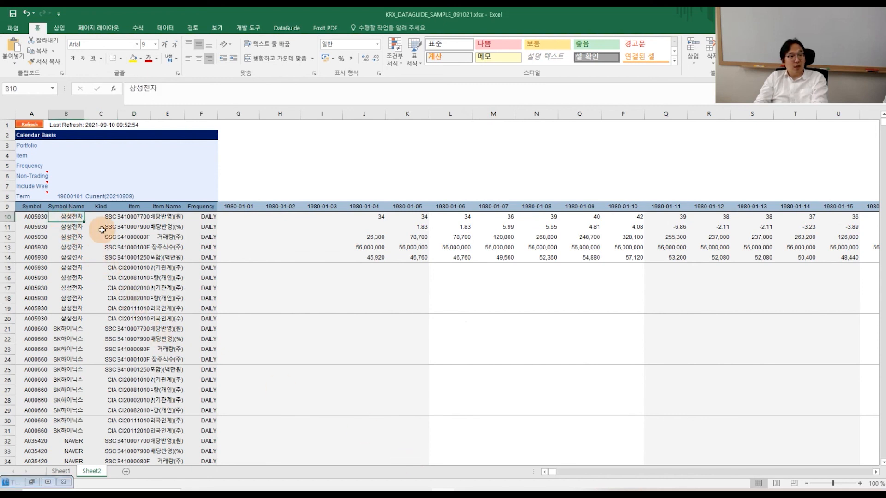
left_click(4, 216)
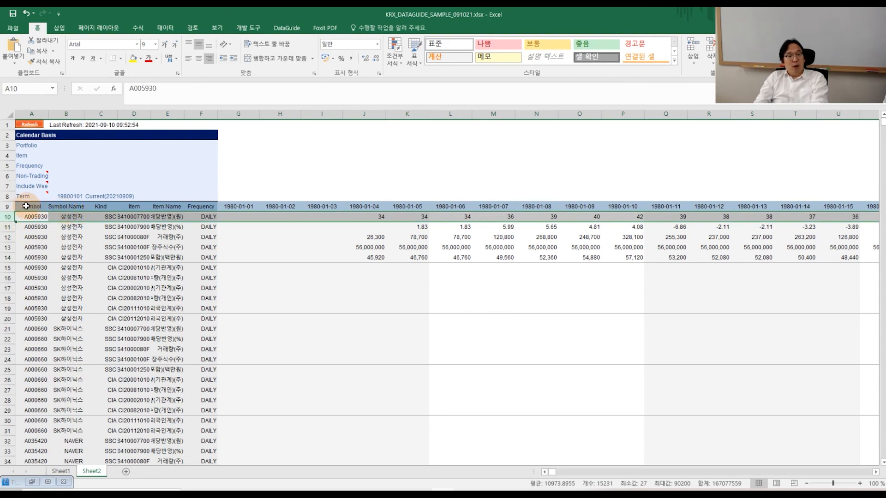
left_click(396, 206)
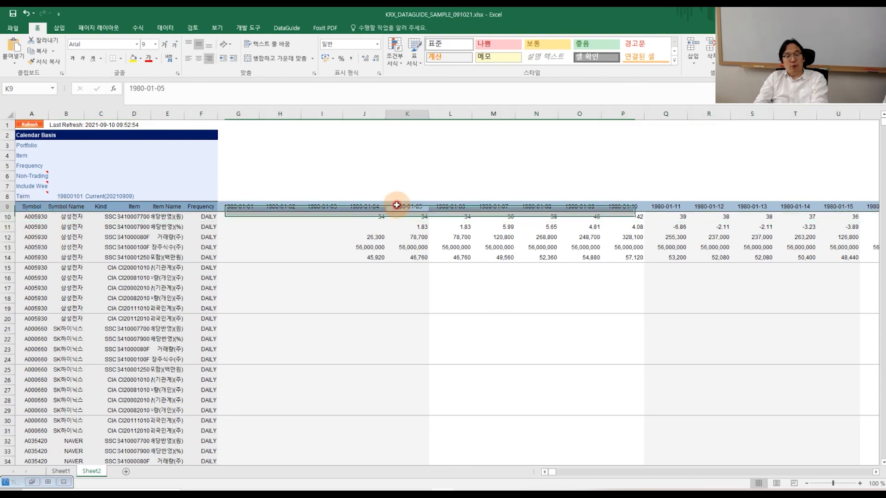
left_click_drag(552, 472, 875, 480)
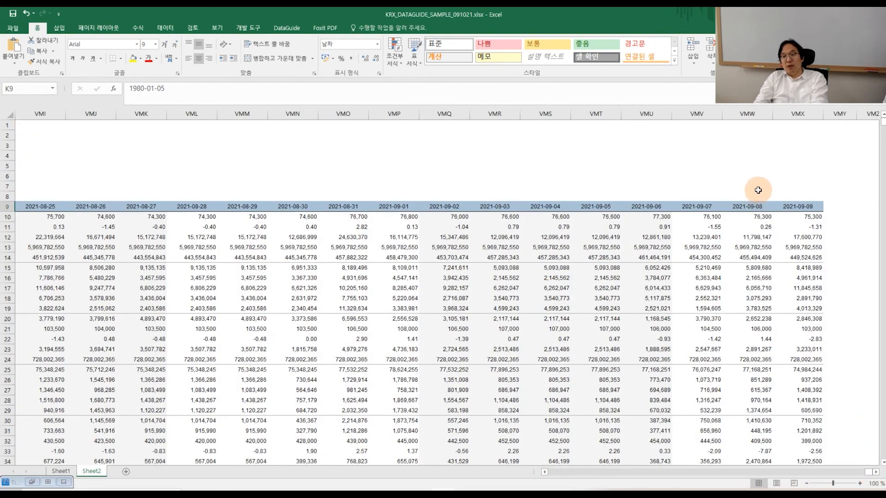
left_click(792, 206)
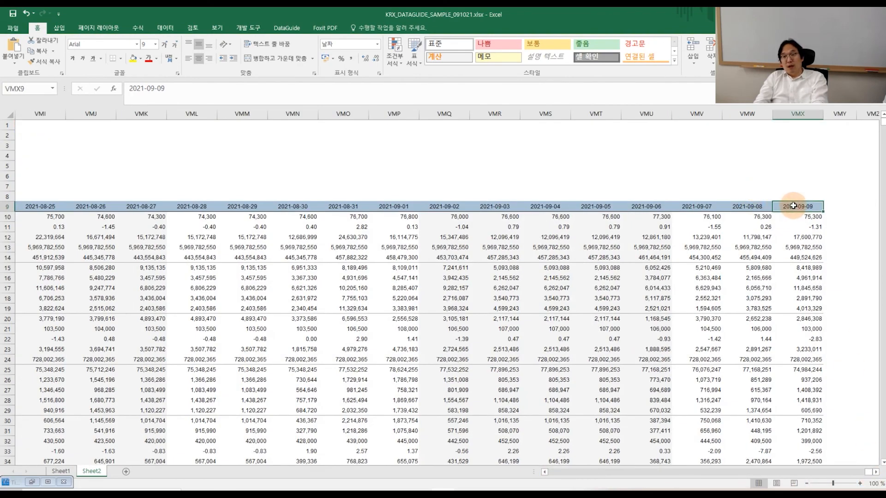
left_click_drag(798, 113, 91, 153)
left_click_drag(869, 472, 532, 478)
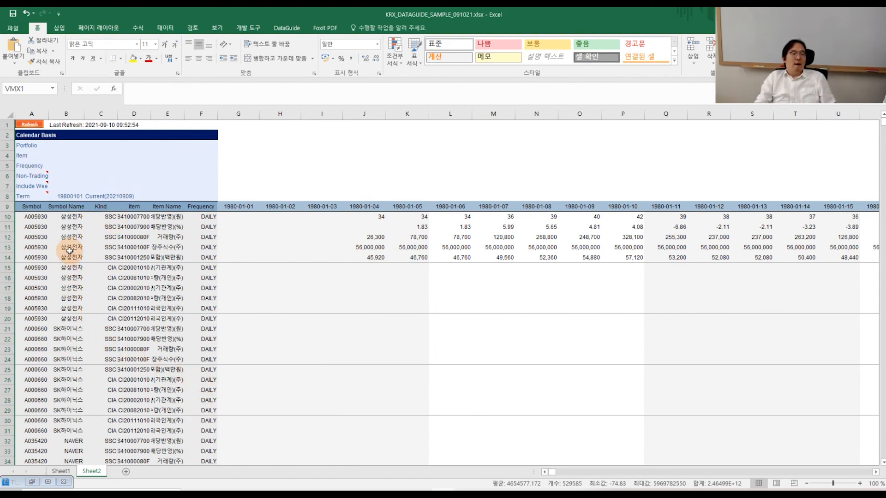
Examine how the Symbol Name column stacks the companies' rows, from 삼성전자 through SK하이닉스 to NAVER
scroll(193, 382, "down", 5)
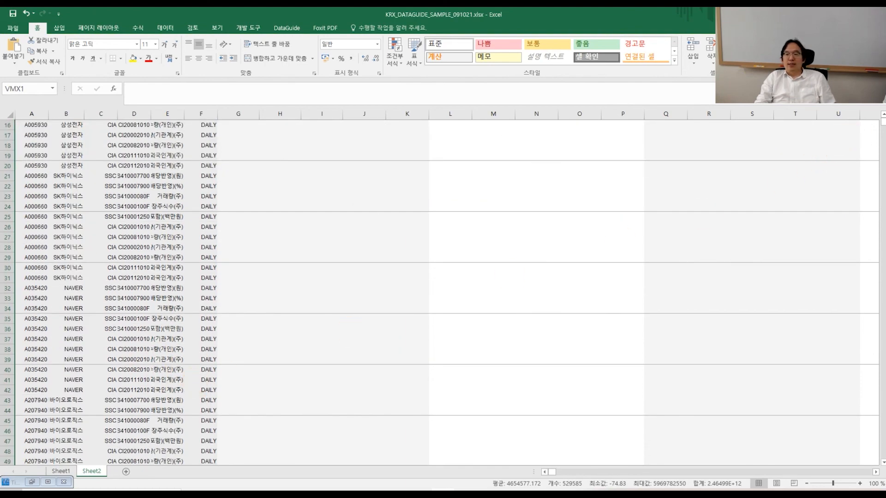
mouse_move(883, 124)
left_mouse_down()
mouse_move(884, 456)
mouse_move(876, 120)
left_mouse_up()
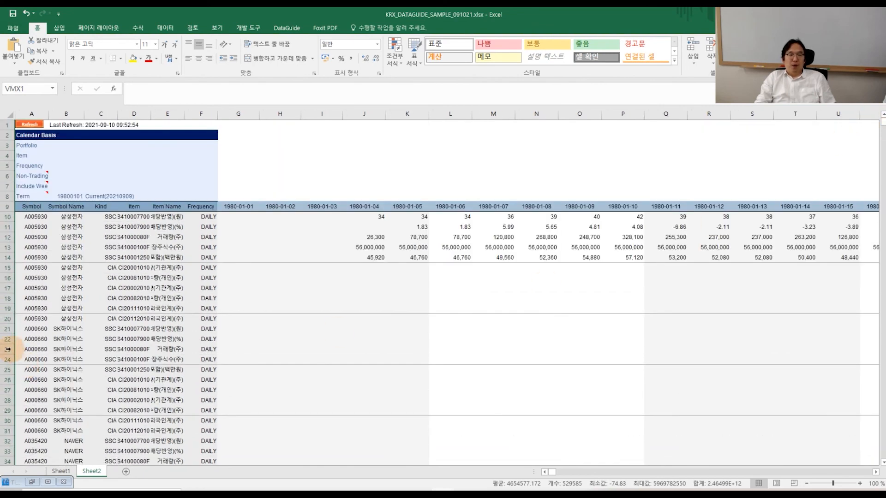
left_click(63, 227)
left_click(62, 255)
left_click(65, 312)
left_click(67, 337)
left_click(68, 376)
left_click(67, 410)
left_click(68, 431)
left_click(72, 451)
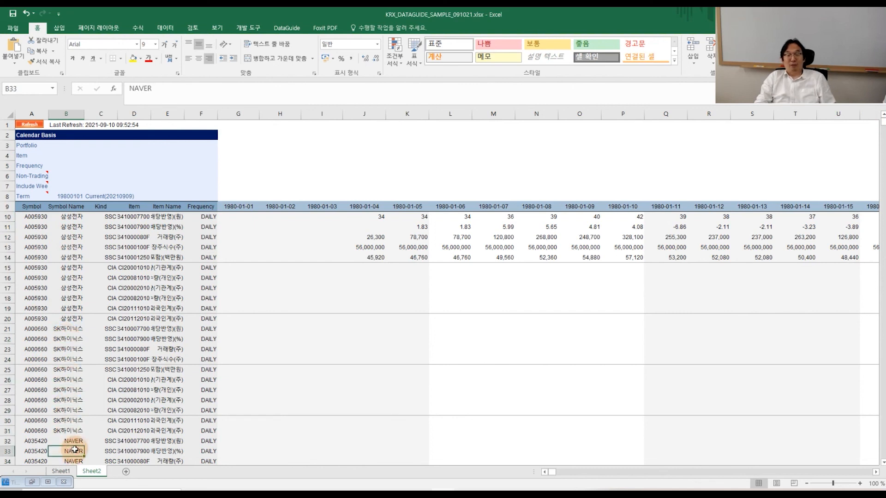
Recheck the 삼성전자 rows and look over the Item Name entries down to the SK하이닉스 item 매수수량(외국인계)(주)
left_click(72, 217)
left_click(72, 246)
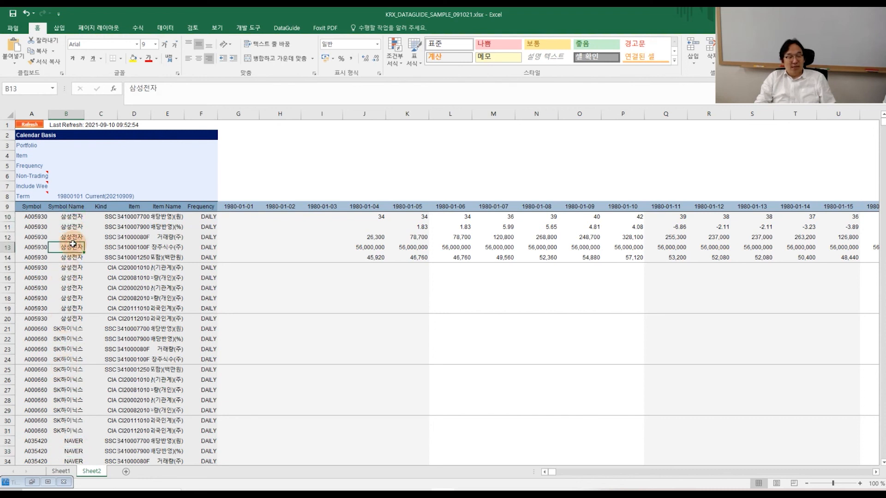
left_click(232, 266)
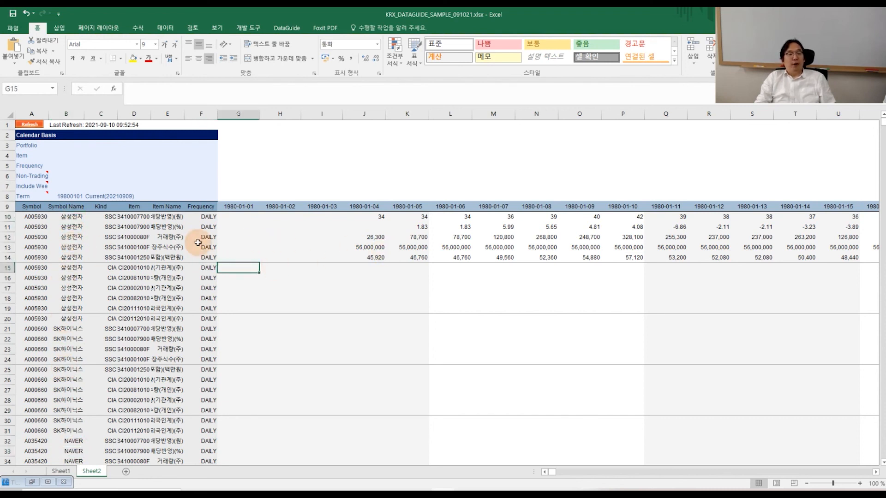
left_click_drag(178, 219, 176, 419)
left_click(176, 418)
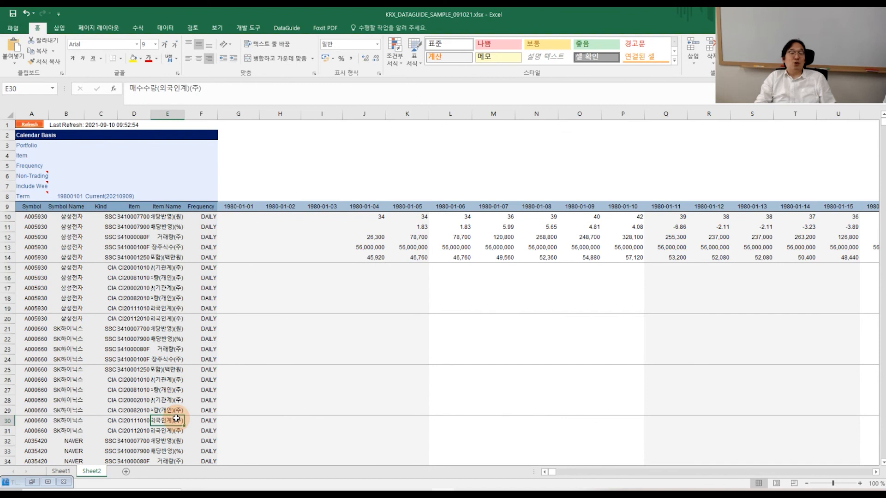